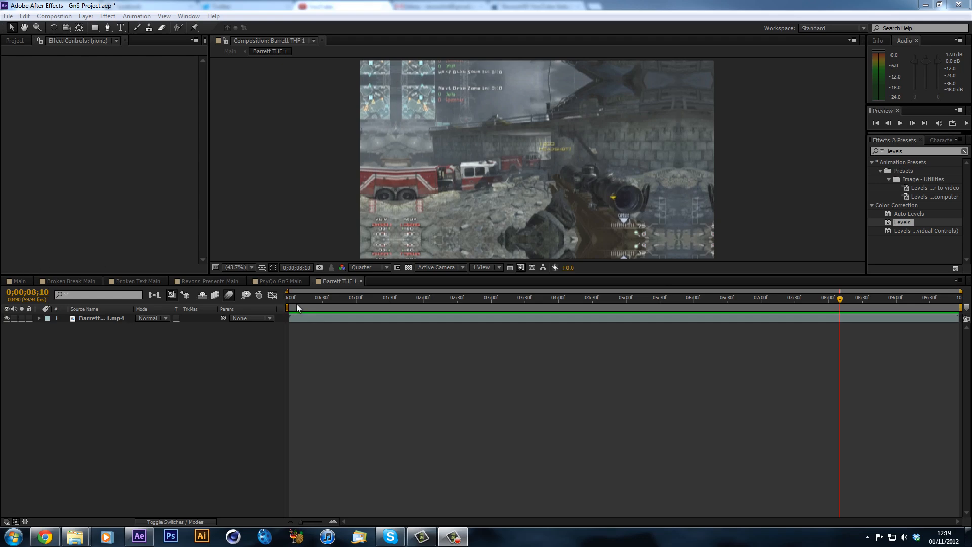
# - Review the gameplay clip in the Barrett THF 1 composition by scrubbing through it and playing it from the start
pyautogui.click(293, 298)
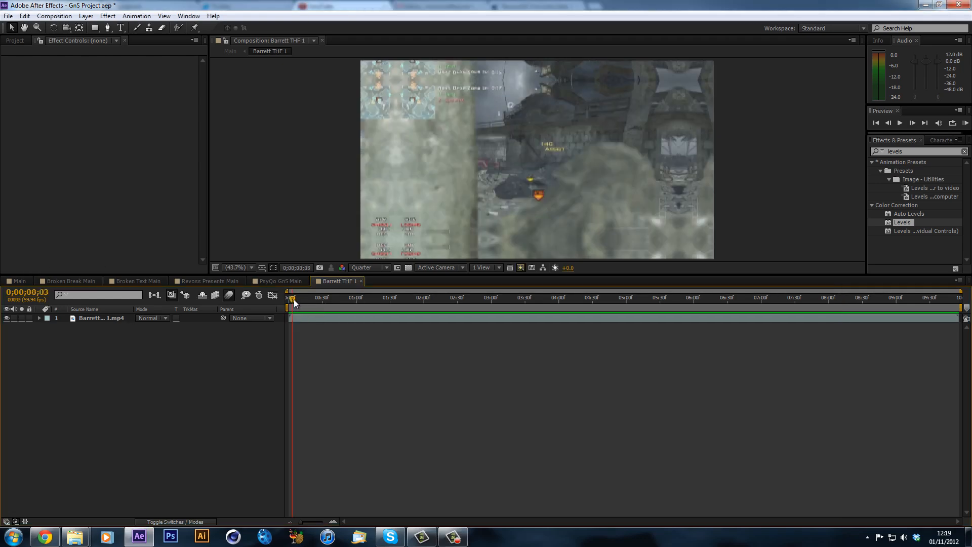
pyautogui.moveTo(308, 299); pyautogui.dragTo(954, 299)
pyautogui.moveTo(847, 339); pyautogui.dragTo(269, 354)
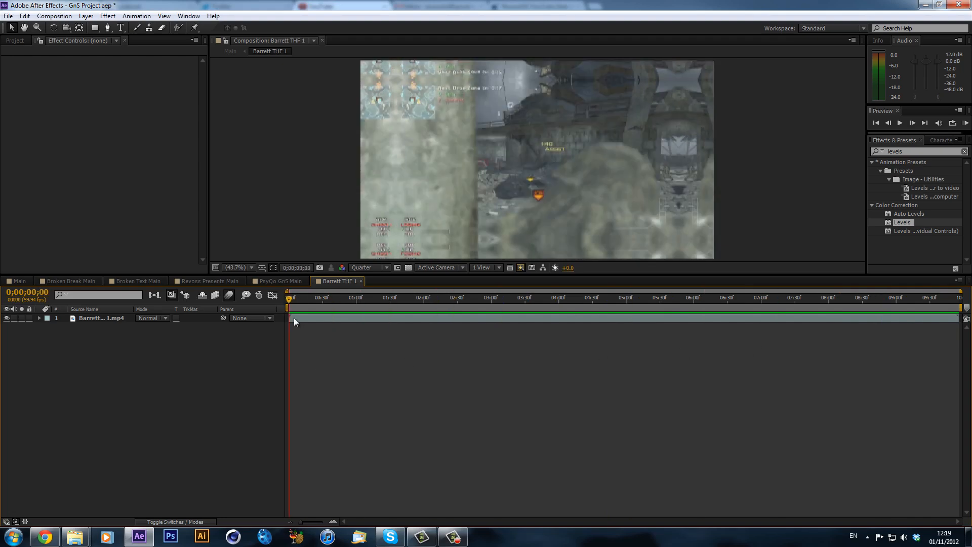
pyautogui.moveTo(369, 298); pyautogui.dragTo(246, 295)
pyautogui.click(111, 318)
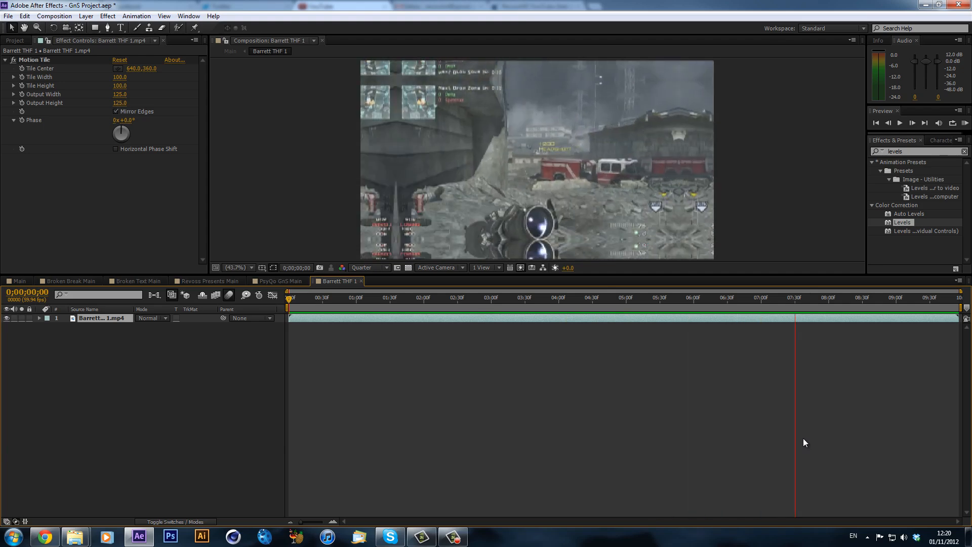
pyautogui.press('space')
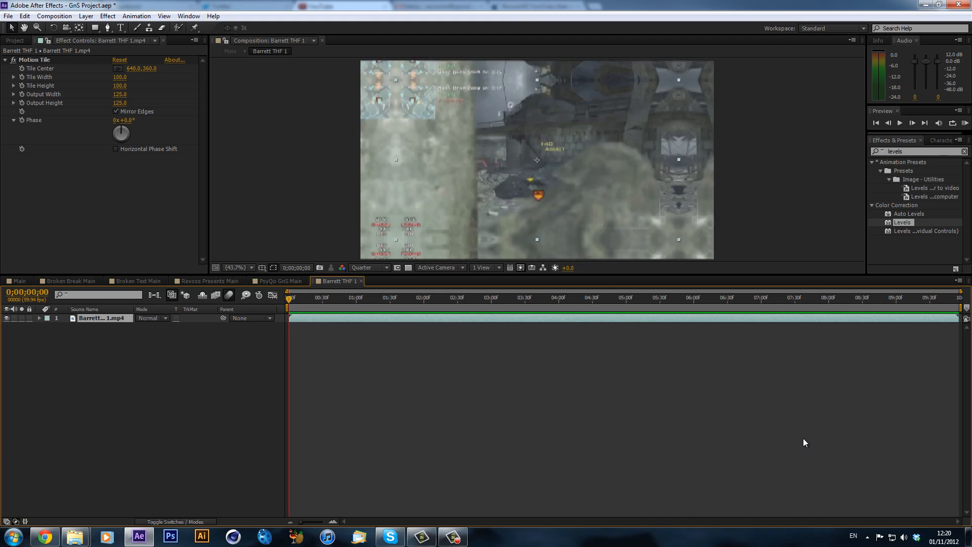
# - In the Main composition, move the Downplay music layer up the stack to directly beneath the Barrett THF 1 layer
pyautogui.click(25, 281)
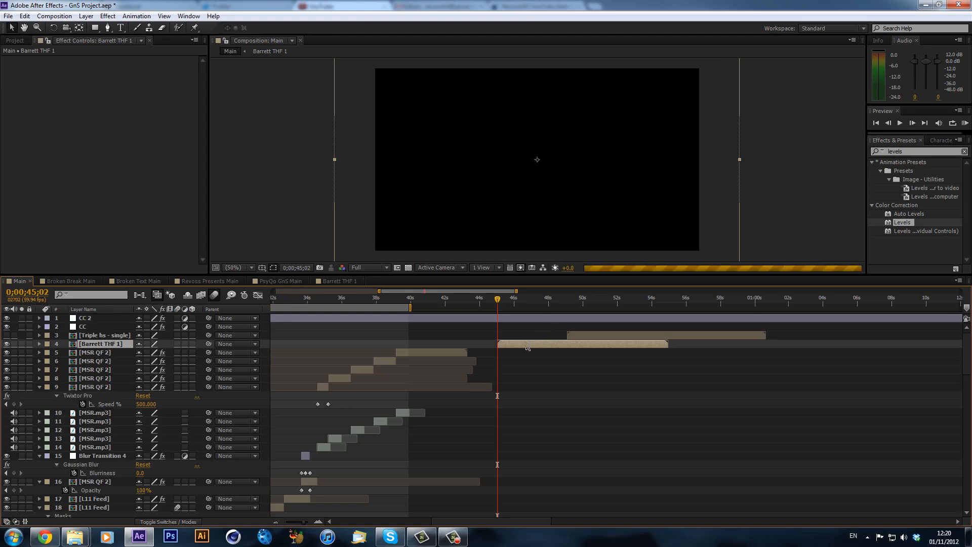
pyautogui.scroll(-15, 927, 421)
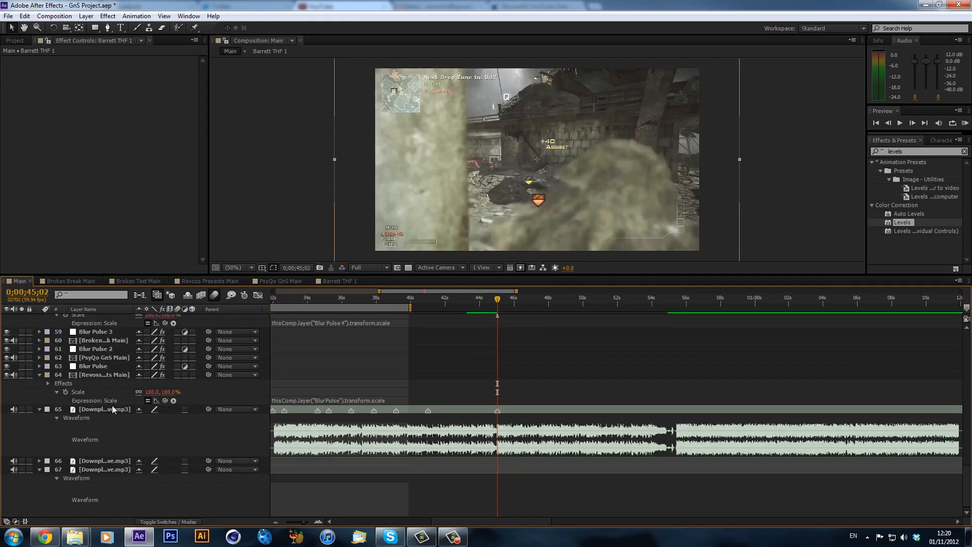
pyautogui.click(111, 408)
pyautogui.scroll(5, 140, 325)
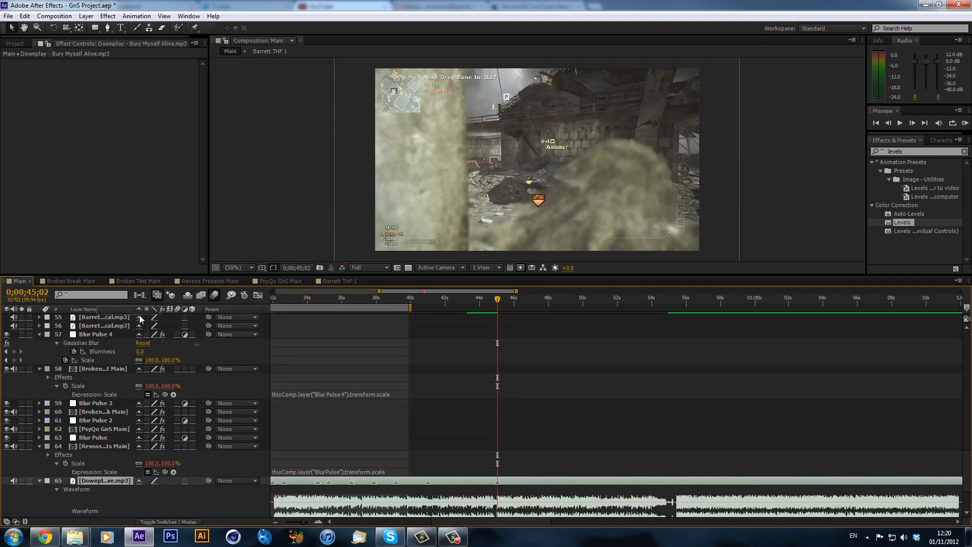
pyautogui.scroll(6, 140, 322)
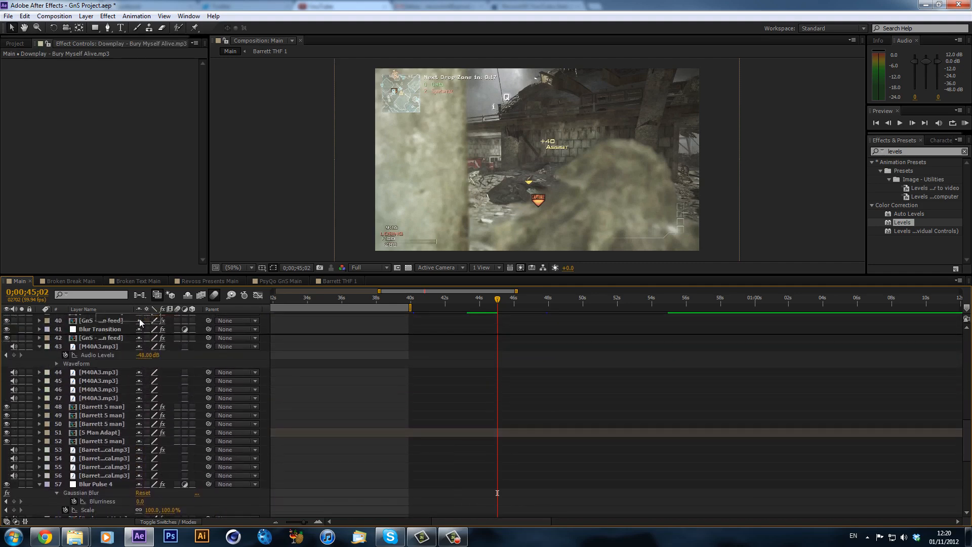
pyautogui.scroll(3, 141, 325)
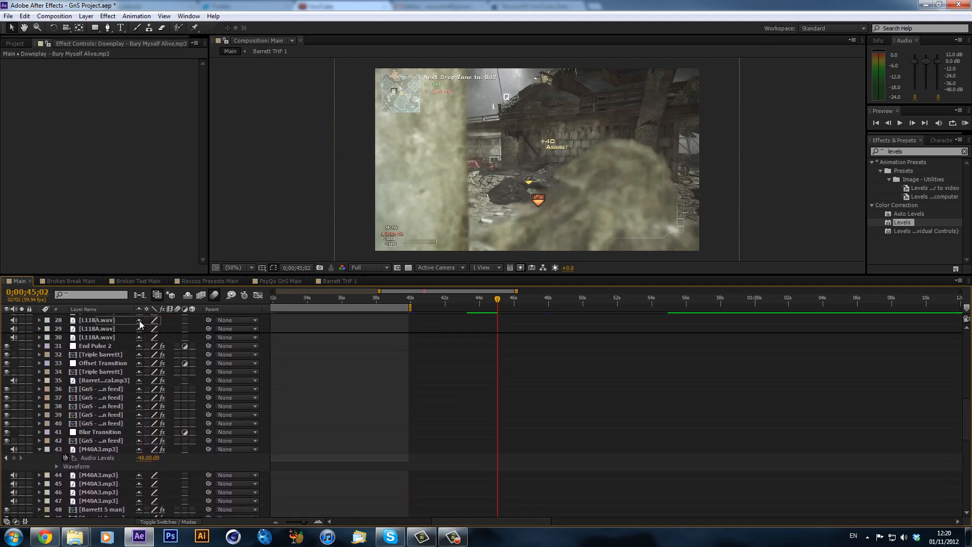
pyautogui.scroll(8, 141, 324)
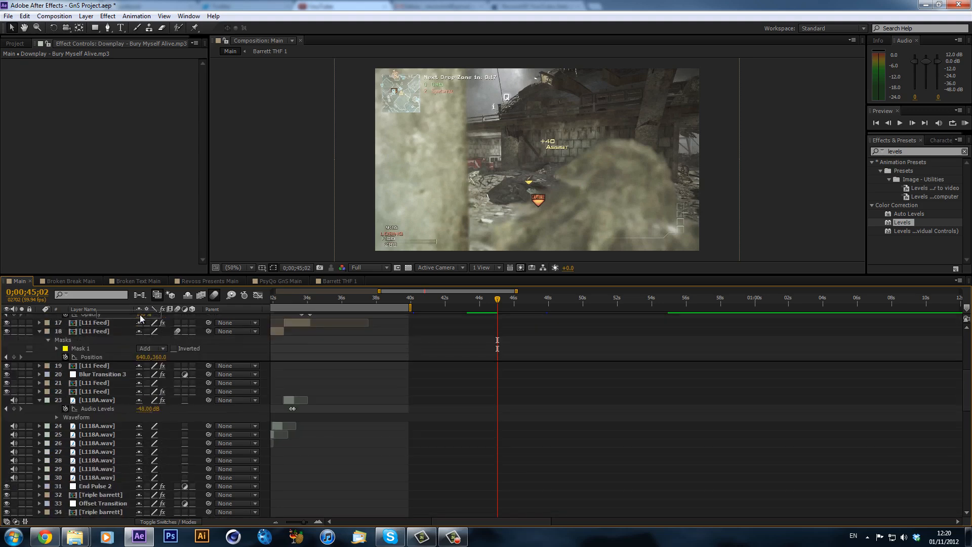
pyautogui.moveTo(142, 320); pyautogui.dragTo(143, 350)
# - Shift the Barrett THF 1 layer earlier to start at about 44 seconds, and preview the music around that point
pyautogui.moveTo(528, 345); pyautogui.dragTo(508, 341)
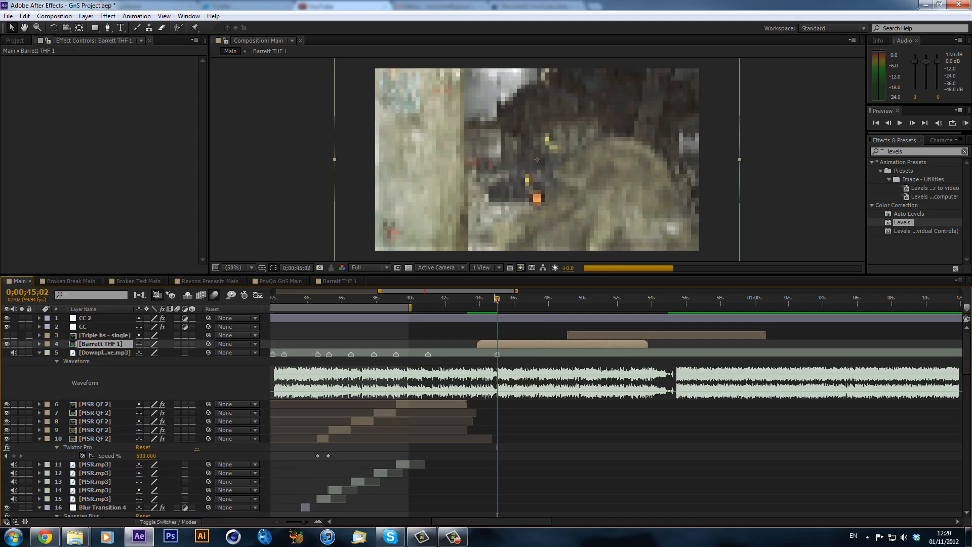
pyautogui.moveTo(497, 300); pyautogui.dragTo(477, 306)
pyautogui.press('KP_Decimal')
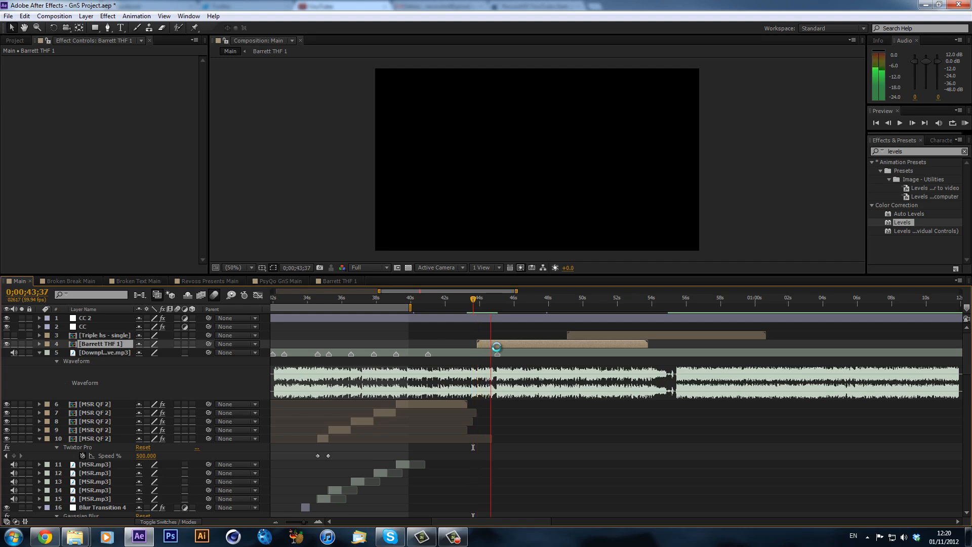
pyautogui.press('KP_Decimal')
pyautogui.press('KP_Decimal')
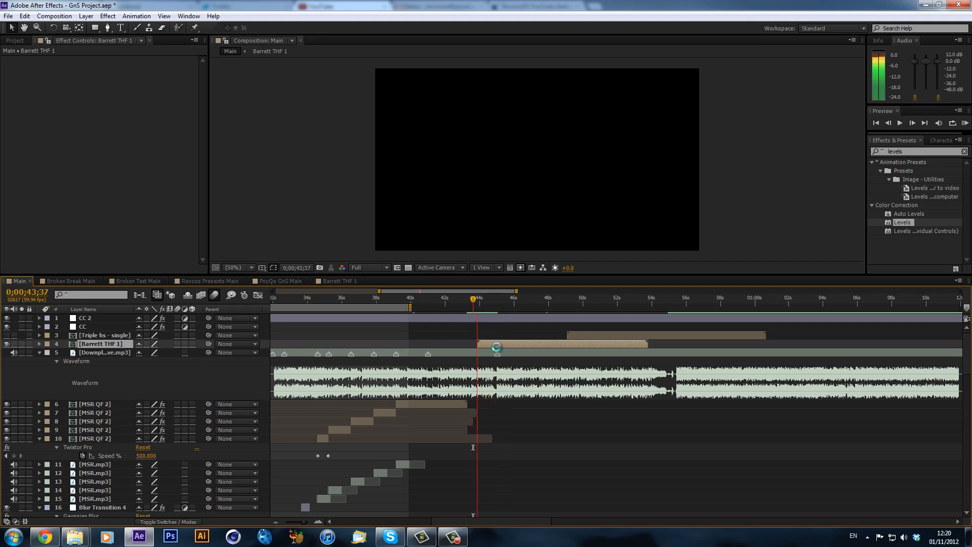
pyautogui.press('KP_Decimal')
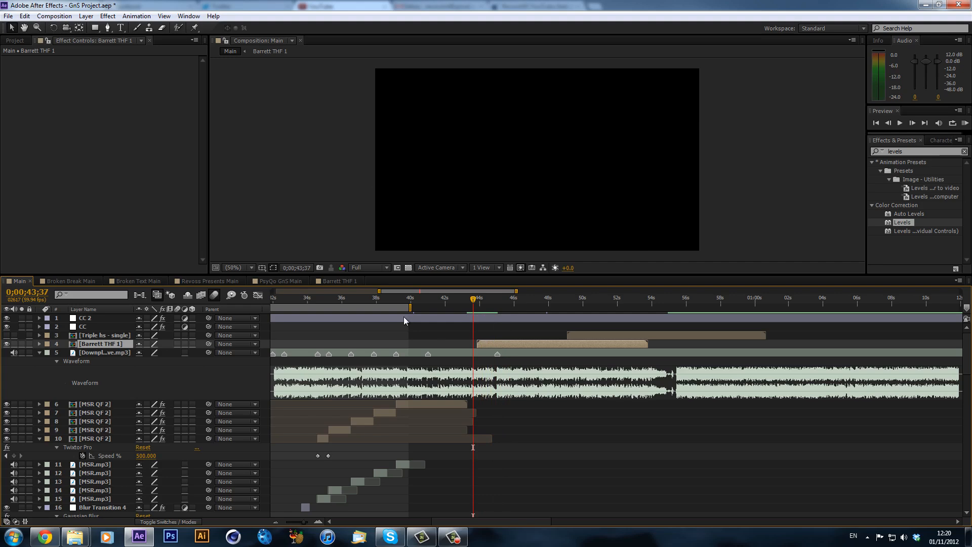
# - Set the Main composition's preview resolution to Half with the playhead at 0;00;42;16
pyautogui.click(449, 303)
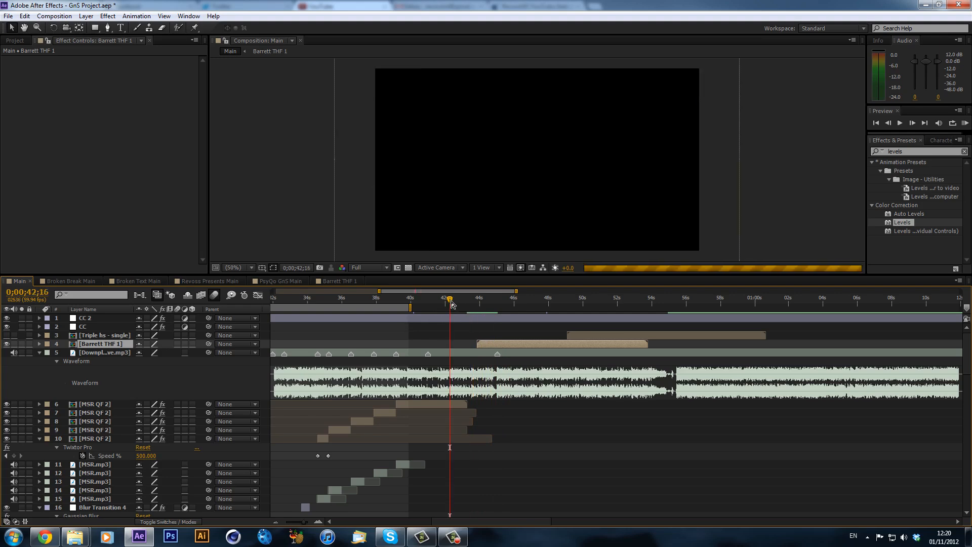
pyautogui.click(385, 268)
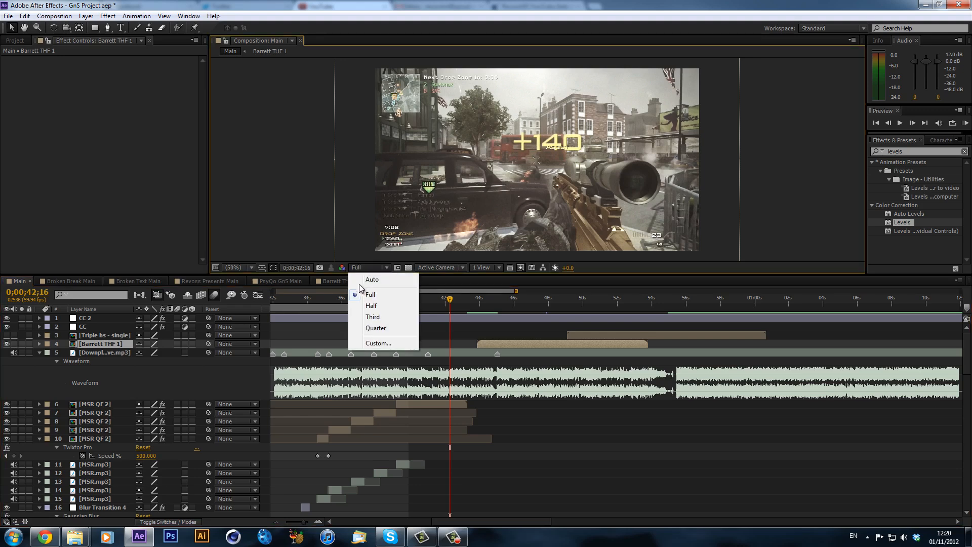
pyautogui.click(377, 306)
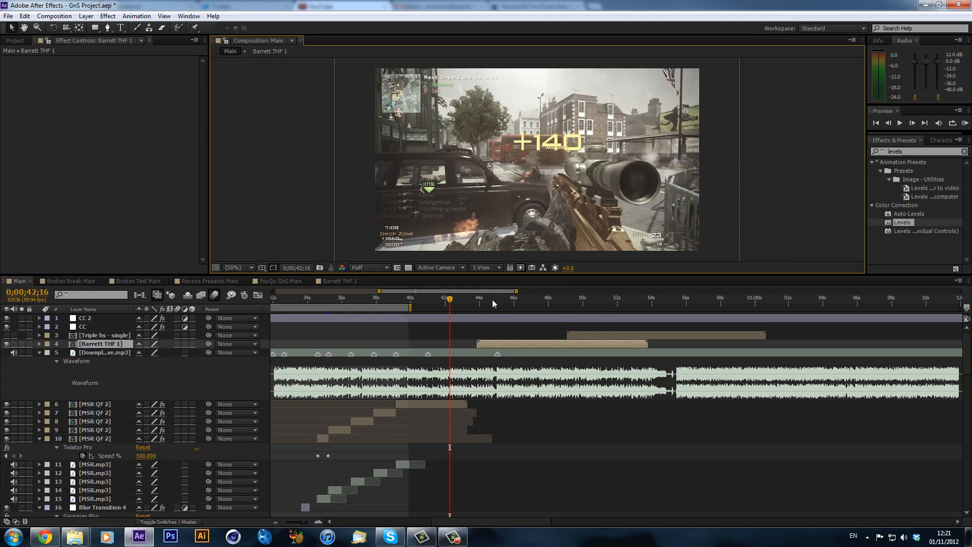
# - Check the Barrett THF 1 footage around the 45-second music marker and compare it with its source composition
pyautogui.moveTo(482, 303); pyautogui.dragTo(500, 306)
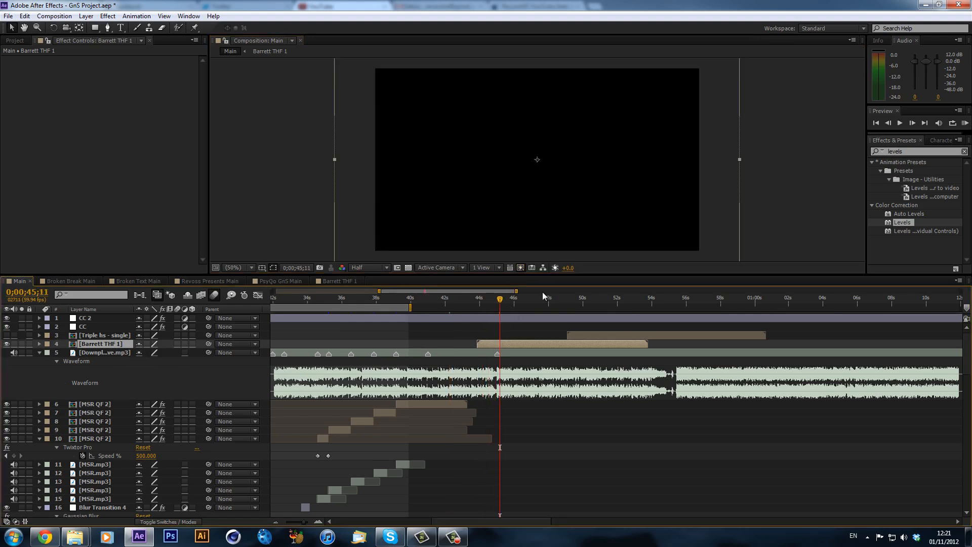
pyautogui.moveTo(531, 302); pyautogui.dragTo(496, 305)
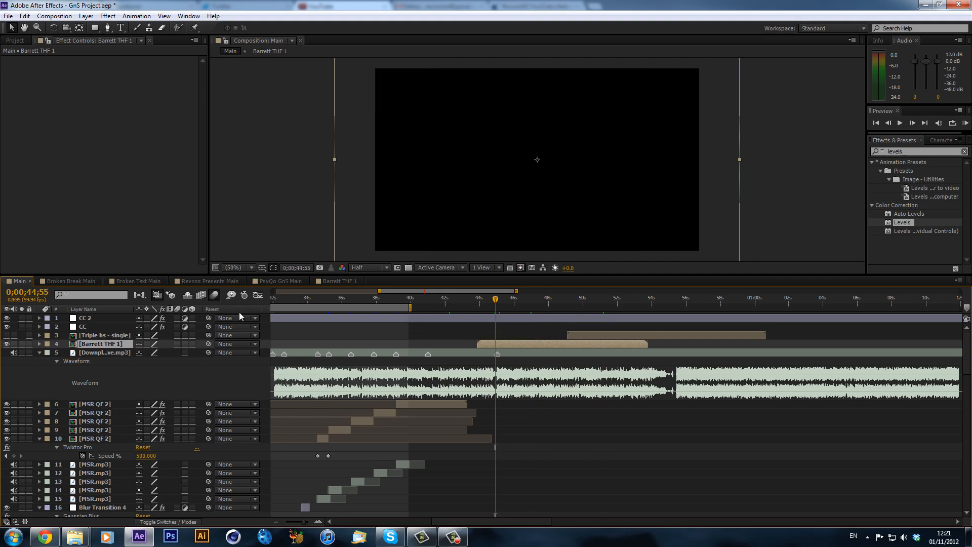
pyautogui.click(349, 281)
pyautogui.click(22, 281)
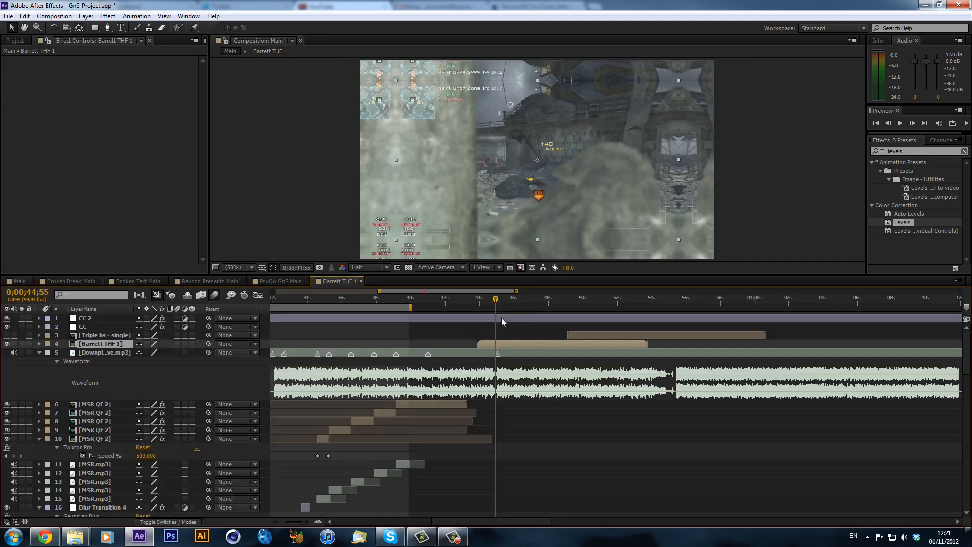
pyautogui.click(457, 304)
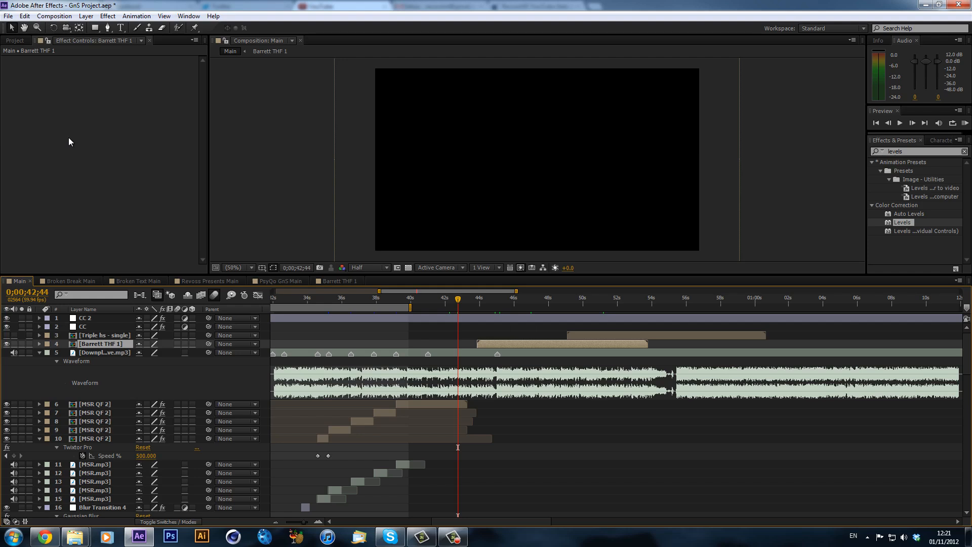
# - Save the project and reopen it from the recent projects
pyautogui.hotkey('ctrl', 's')
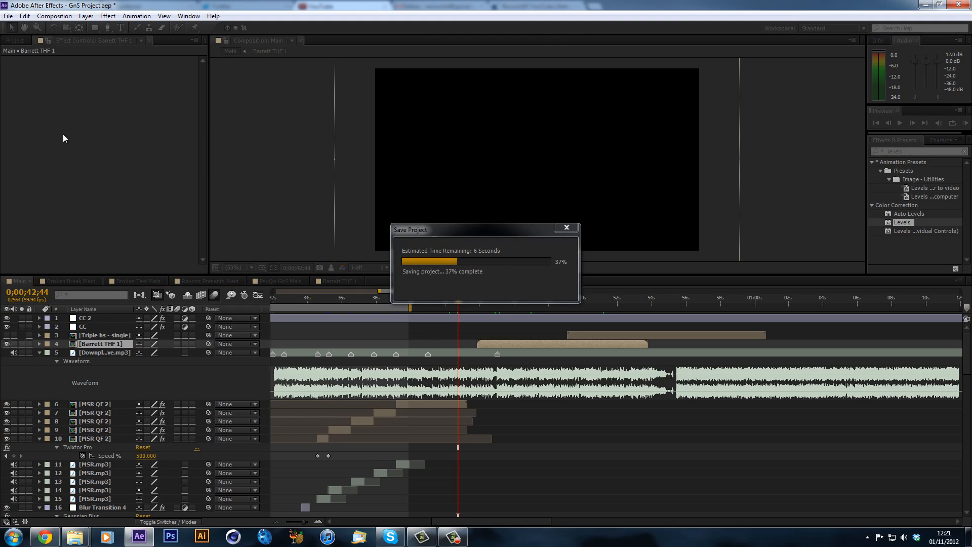
pyautogui.click(8, 16)
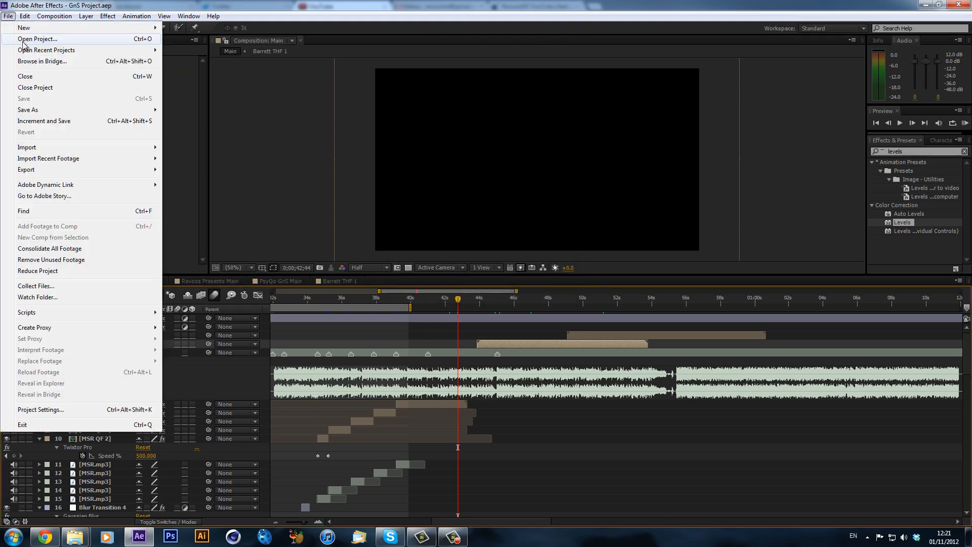
pyautogui.moveTo(32, 50)
pyautogui.click(233, 55)
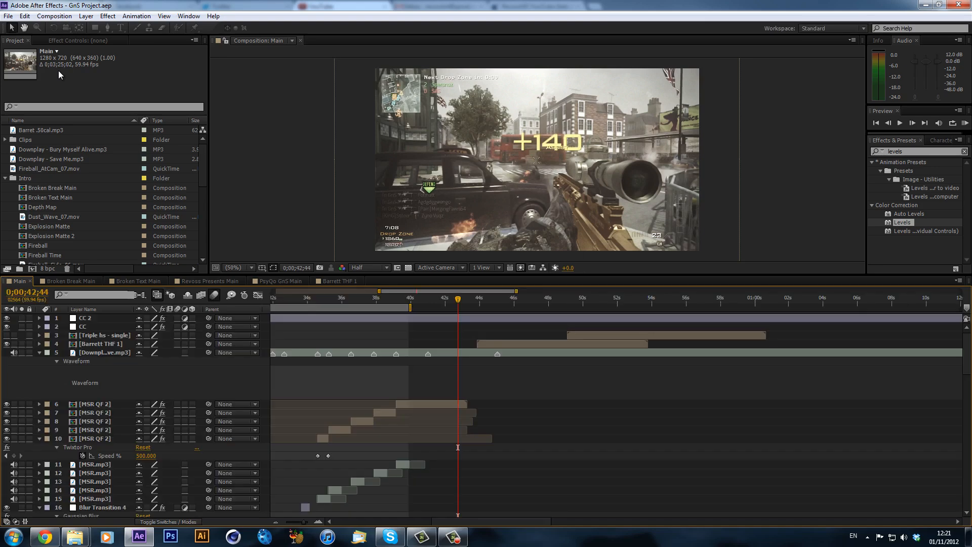
# - Enable time remapping on the Barrett THF 1 layer and dismiss the Windows performance notification
pyautogui.moveTo(491, 299)
pyautogui.mouseDown()
pyautogui.moveTo(527, 309)
pyautogui.moveTo(530, 322)
pyautogui.moveTo(491, 304)
pyautogui.mouseUp()
pyautogui.click(496, 303)
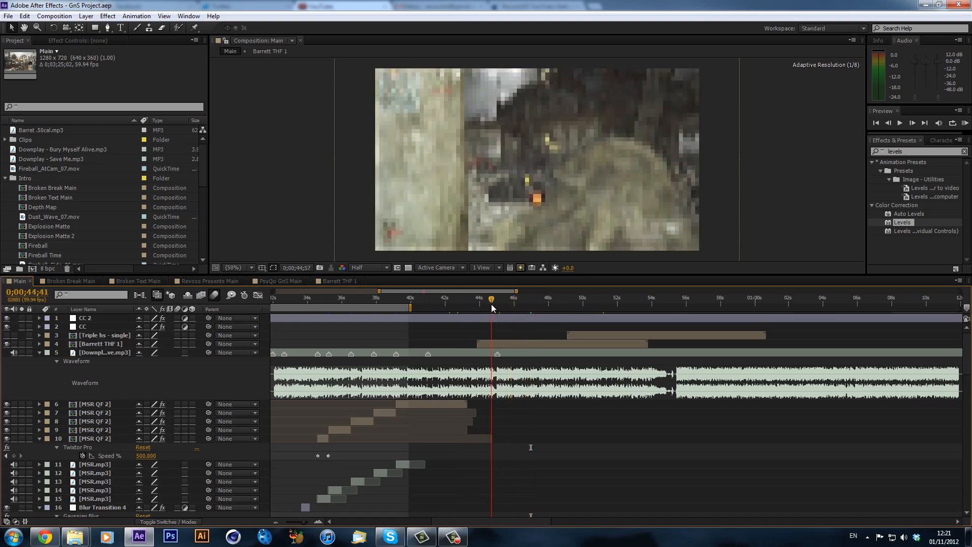
pyautogui.rightClick(497, 344)
pyautogui.moveTo(538, 212)
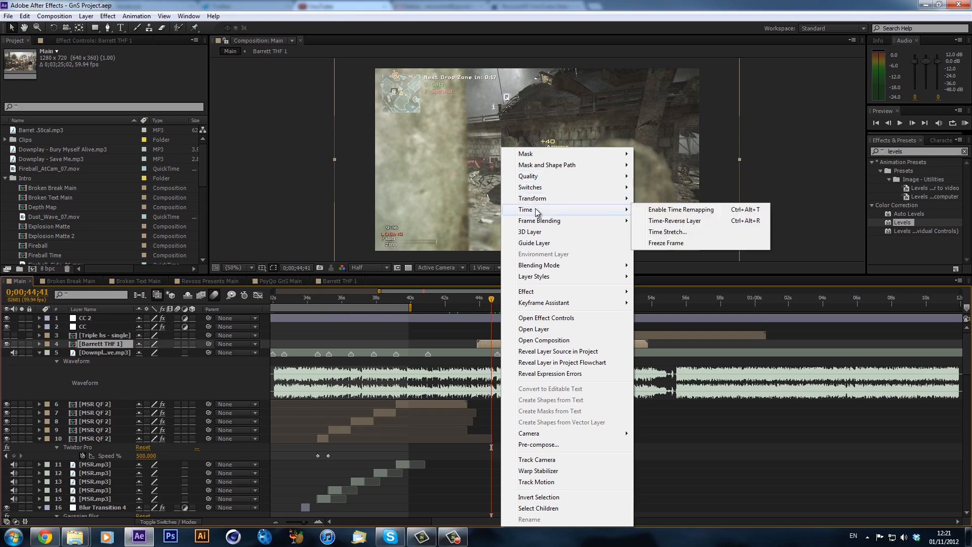
pyautogui.click(655, 211)
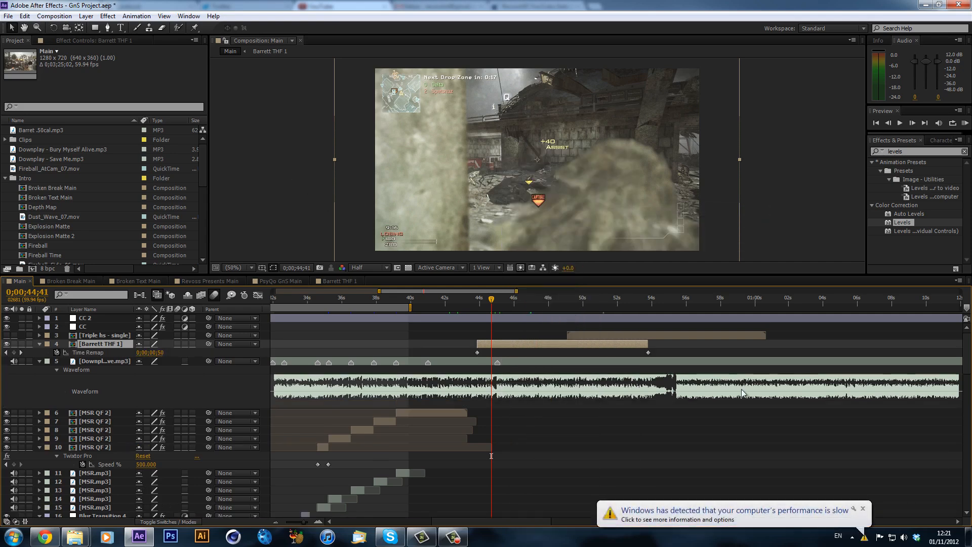
pyautogui.click(863, 509)
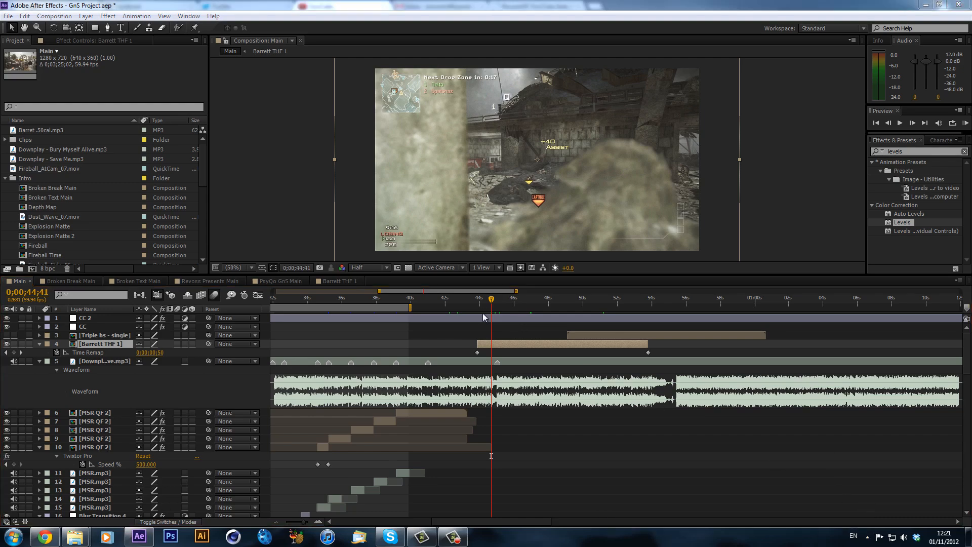
# - Add Time Remap keyframes to the Barrett THF 1 layer at 0;00;46;00 and 0;00;46;53, around the scoped shot
pyautogui.moveTo(492, 304); pyautogui.dragTo(512, 316)
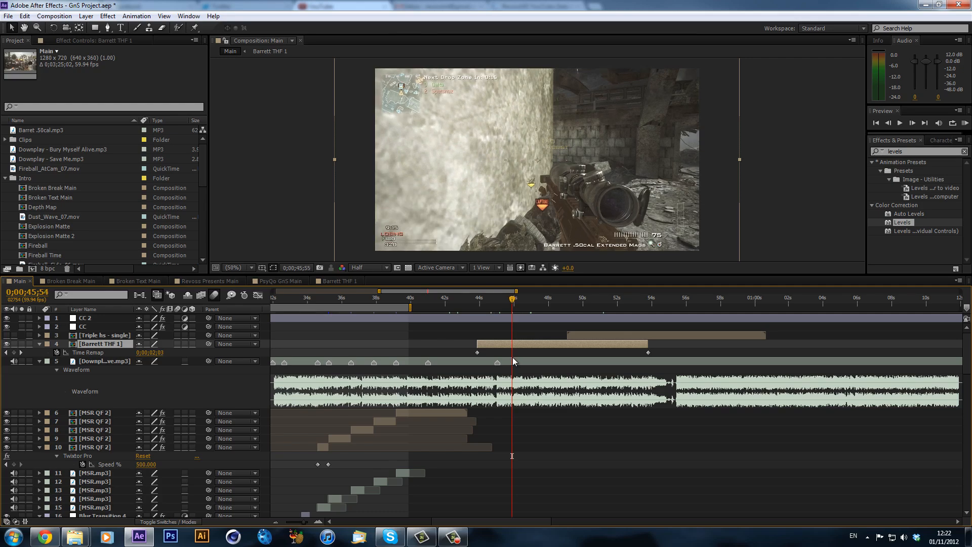
pyautogui.moveTo(515, 301); pyautogui.dragTo(514, 302)
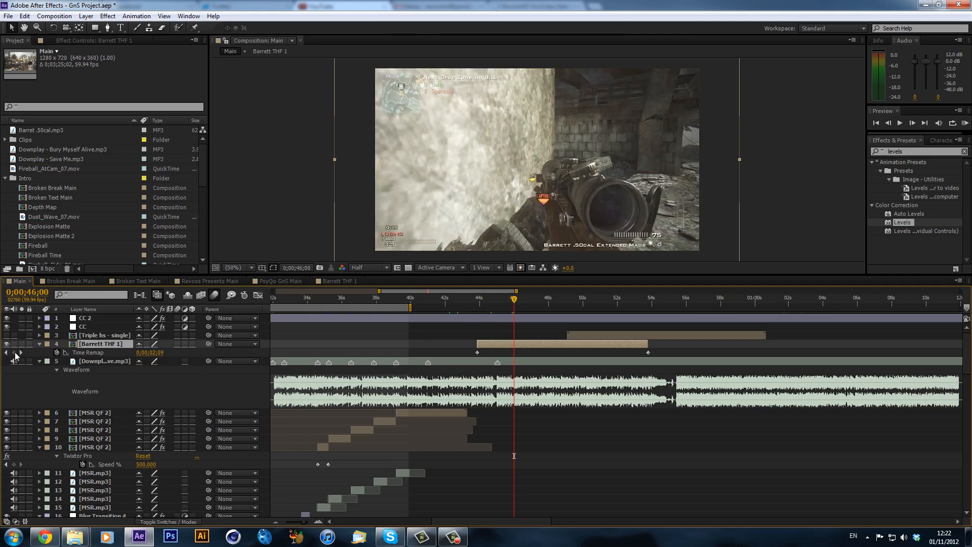
pyautogui.click(14, 352)
pyautogui.moveTo(514, 303); pyautogui.dragTo(529, 304)
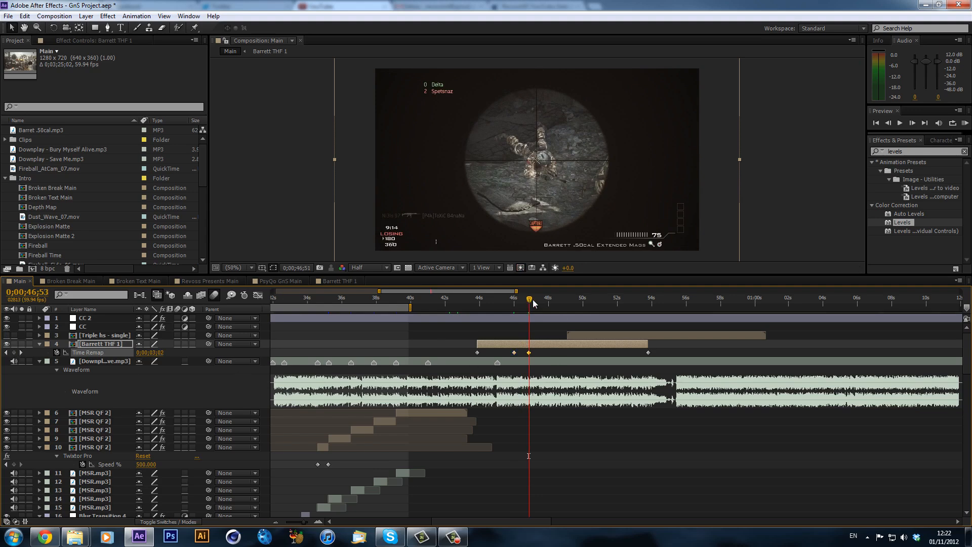
# - Add a Time Remap keyframe to Barrett THF 1 at 0;00;47;20 and scrub through the keyframed section to 0;00;47;35
pyautogui.moveTo(533, 303); pyautogui.dragTo(537, 303)
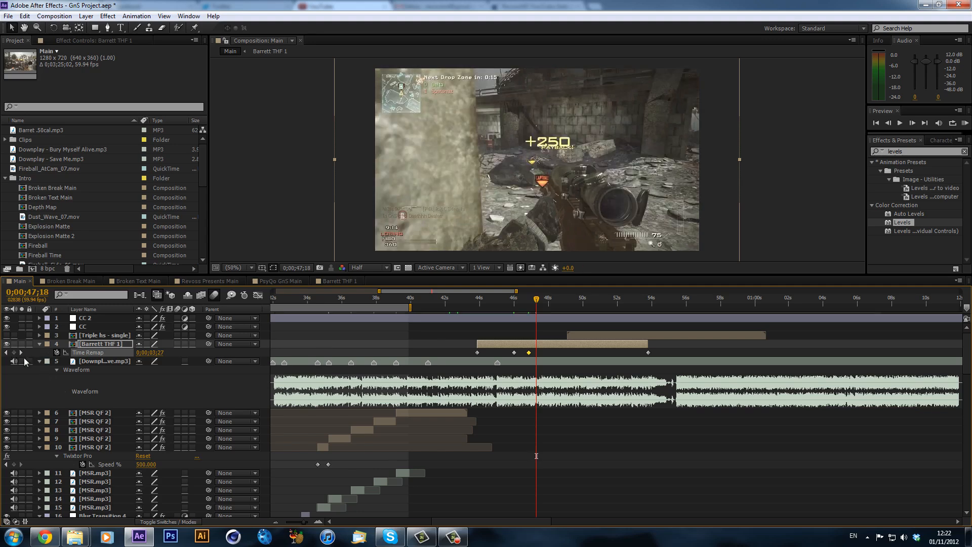
pyautogui.press('pagedown')
pyautogui.press('pagedown')
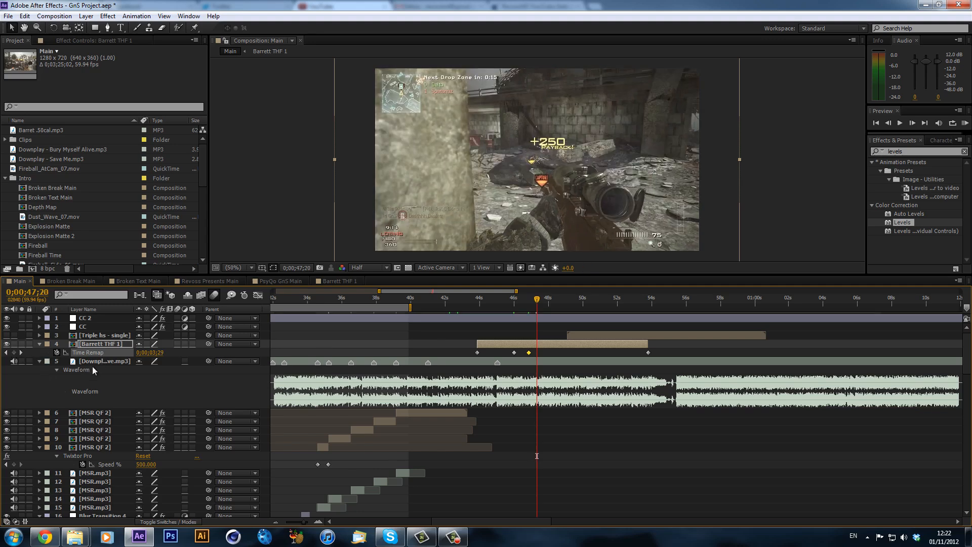
pyautogui.click(14, 353)
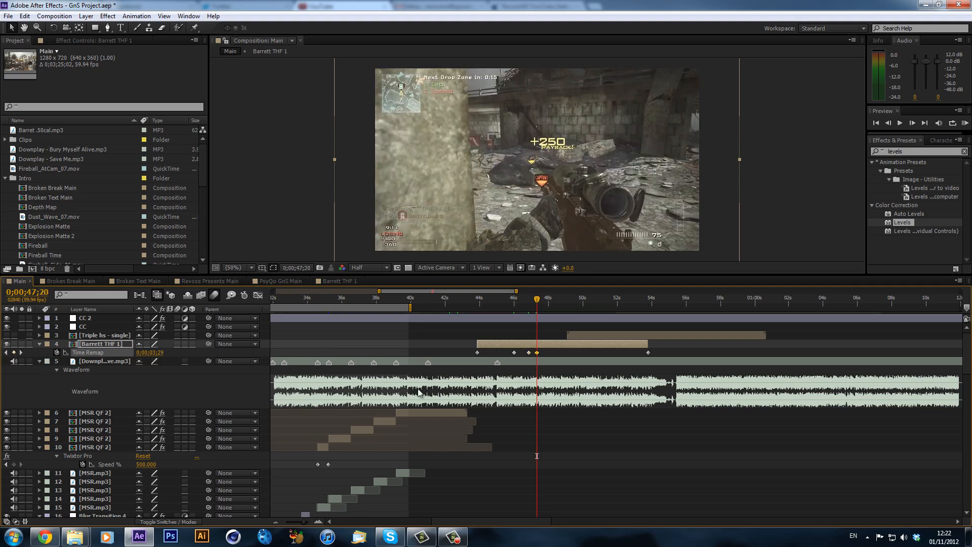
pyautogui.click(512, 304)
pyautogui.moveTo(512, 304); pyautogui.dragTo(541, 328)
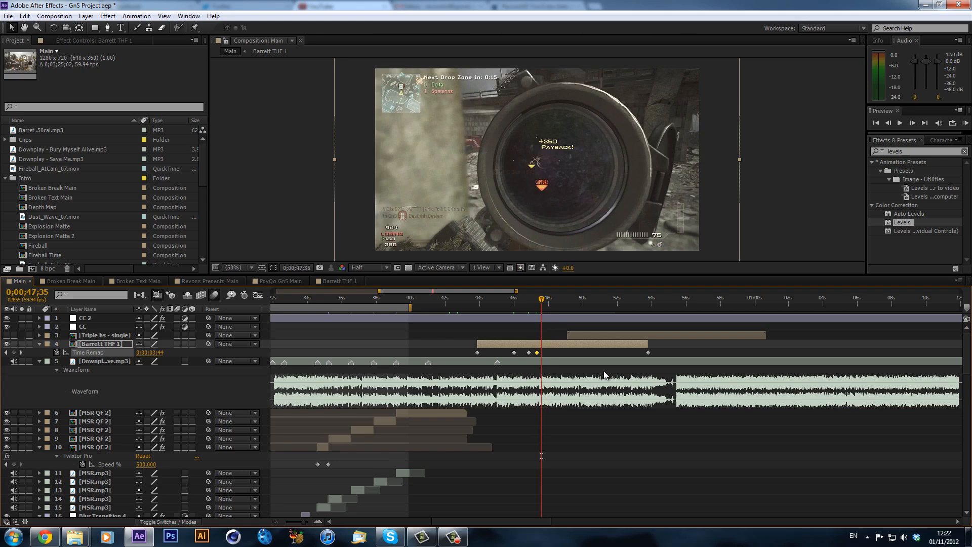
# - Add a Time Remap keyframe to the Barrett THF 1 layer at 0;00;47;24, before the player scopes in again
pyautogui.press('pageup')
pyautogui.press('pageup')
pyautogui.press('pageup')
pyautogui.press('pageup')
pyautogui.press('pageup')
pyautogui.press('pageup')
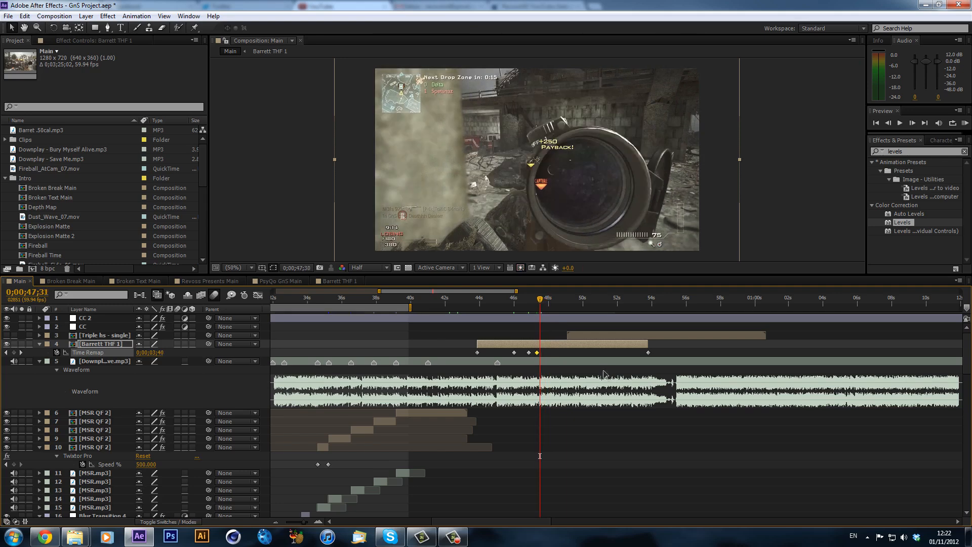
pyautogui.press('pageup')
pyautogui.press('pageup')
pyautogui.press('pageup')
pyautogui.press('pageup')
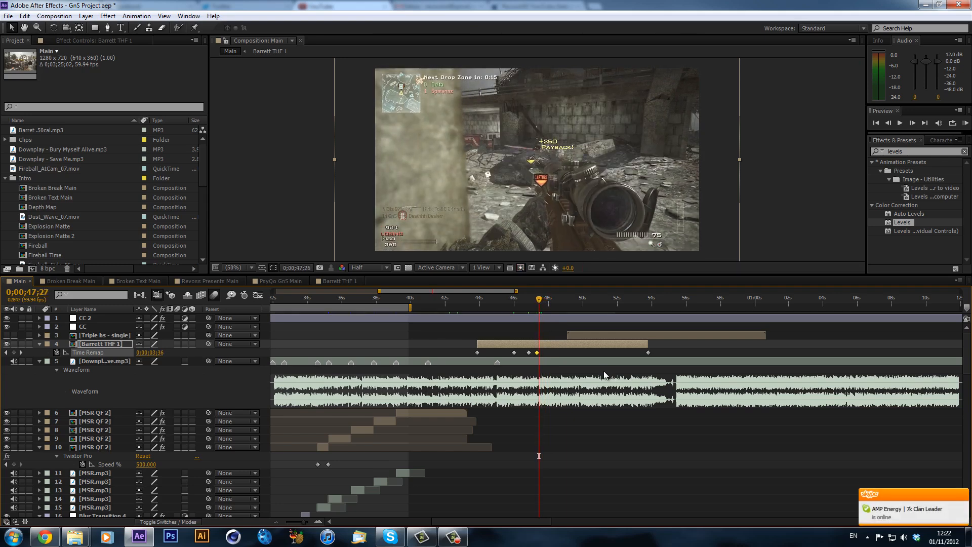
pyautogui.press('pageup')
pyautogui.press('pageup')
pyautogui.press('pageup')
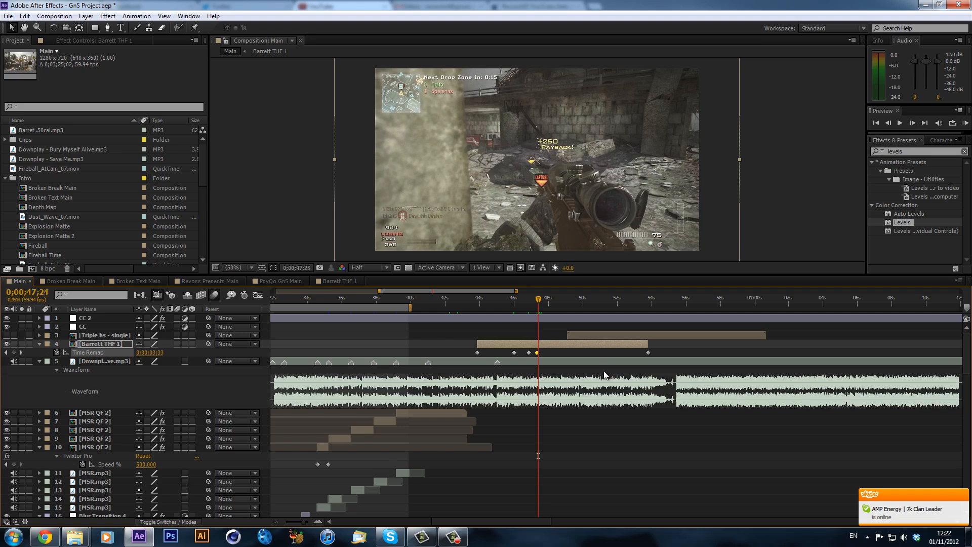
pyautogui.press('pagedown')
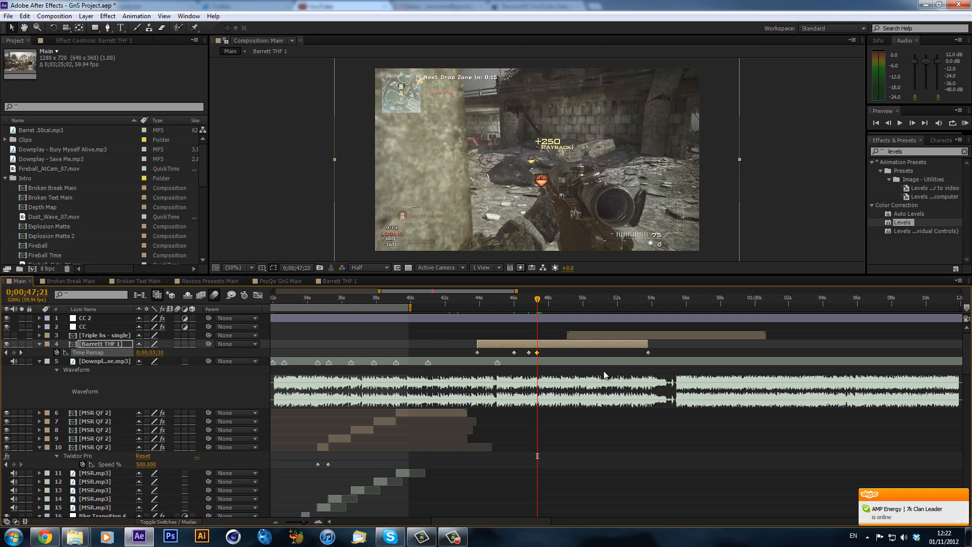
pyautogui.press('pageup')
pyautogui.press('pageup')
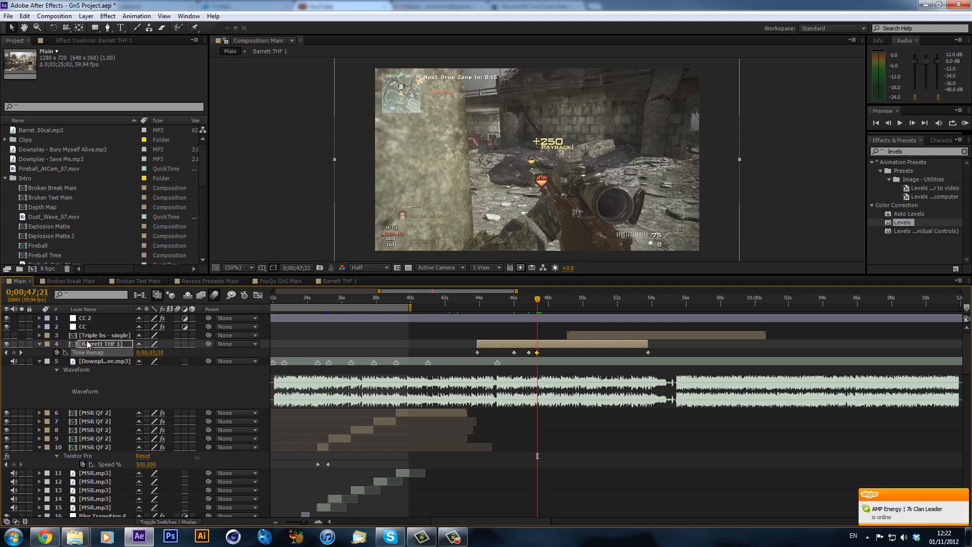
pyautogui.press('pagedown')
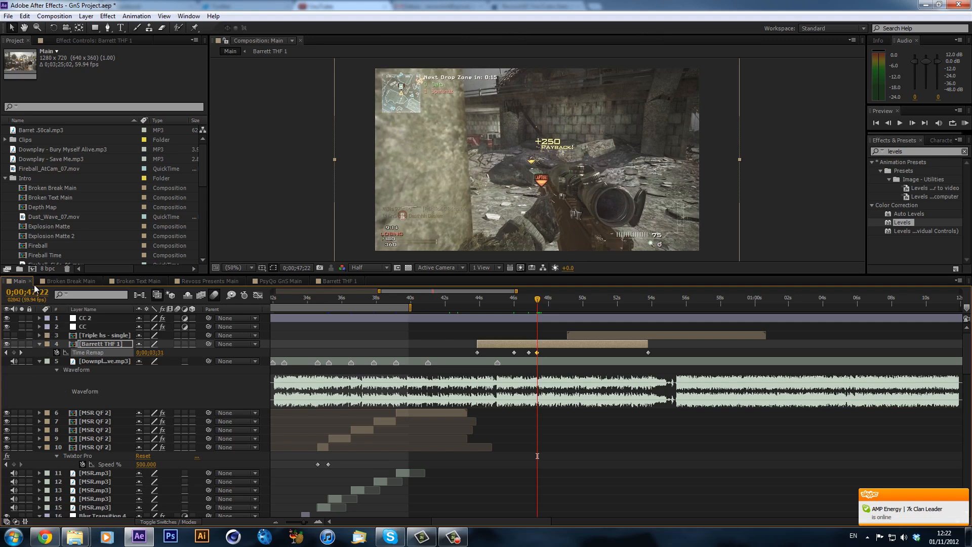
pyautogui.press('pagedown')
pyautogui.press('pagedown')
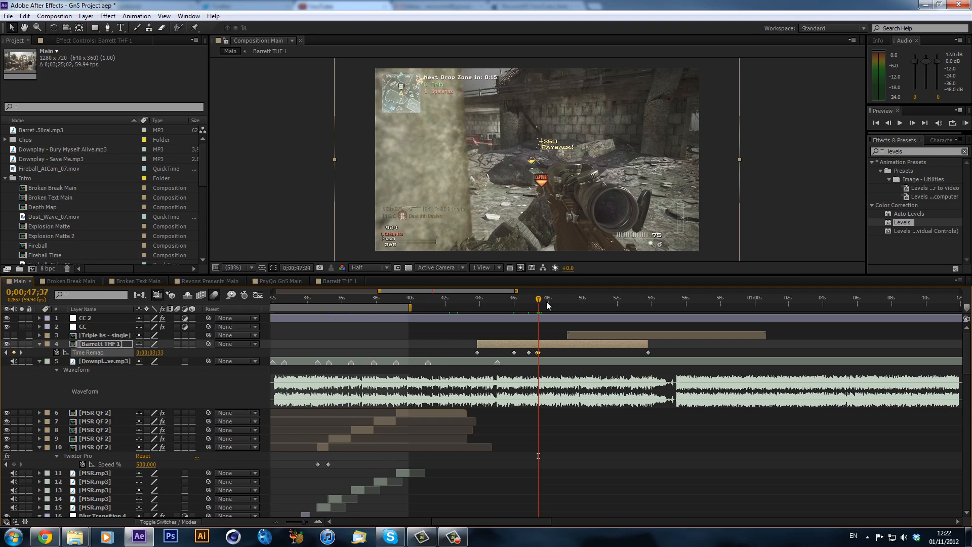
# - Add a Time Remap keyframe to Barrett THF 1 at 0;00;48;27, on the second scoped shot
pyautogui.moveTo(538, 300); pyautogui.dragTo(552, 303)
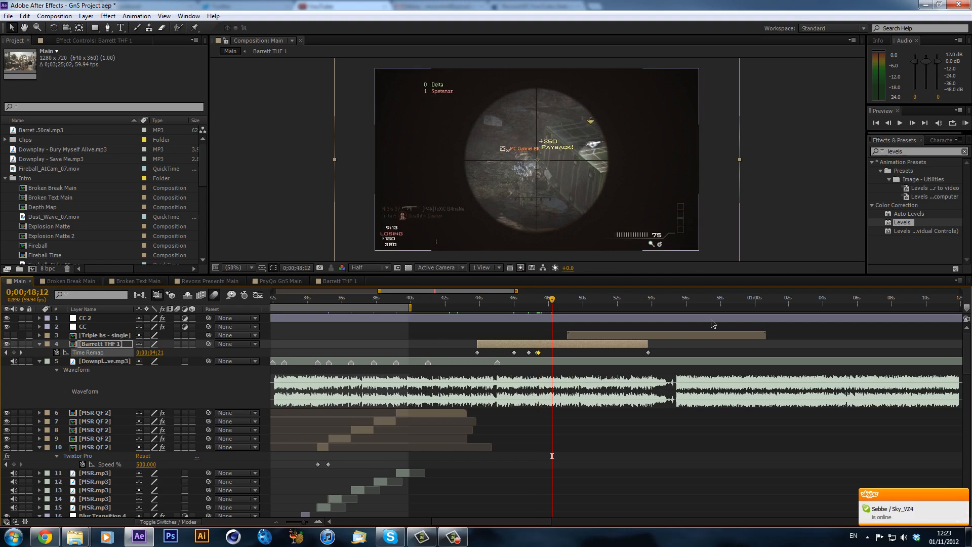
pyautogui.press('pagedown')
pyautogui.press('pagedown')
pyautogui.press('pagedown')
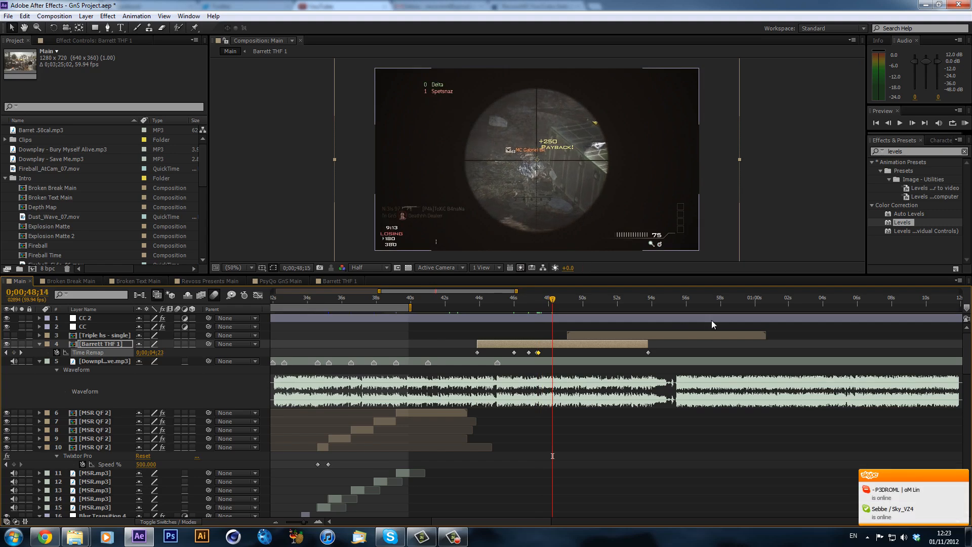
pyautogui.press('pagedown')
pyautogui.press('pagedown')
pyautogui.press('pagedown')
pyautogui.press('pagedown')
pyautogui.press('pagedown')
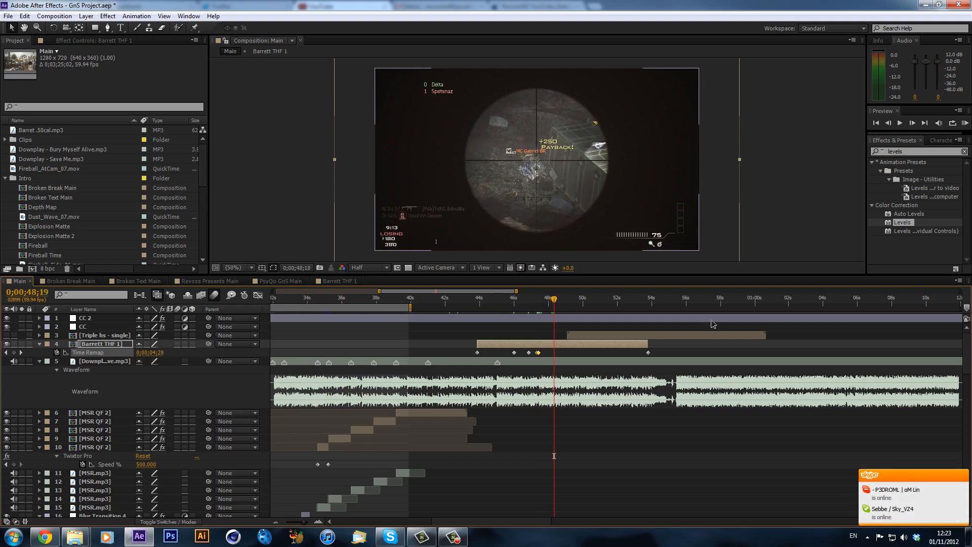
pyautogui.press('pagedown')
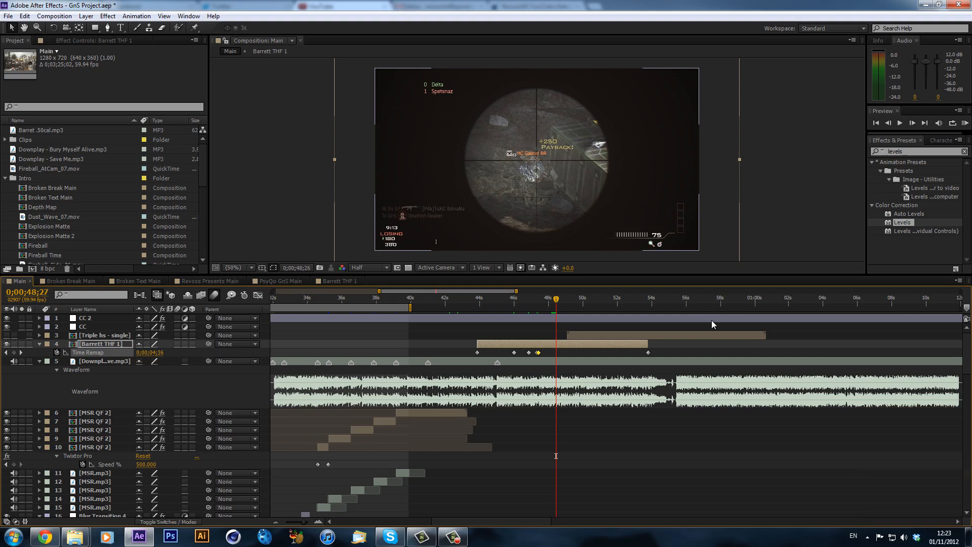
pyautogui.click(15, 352)
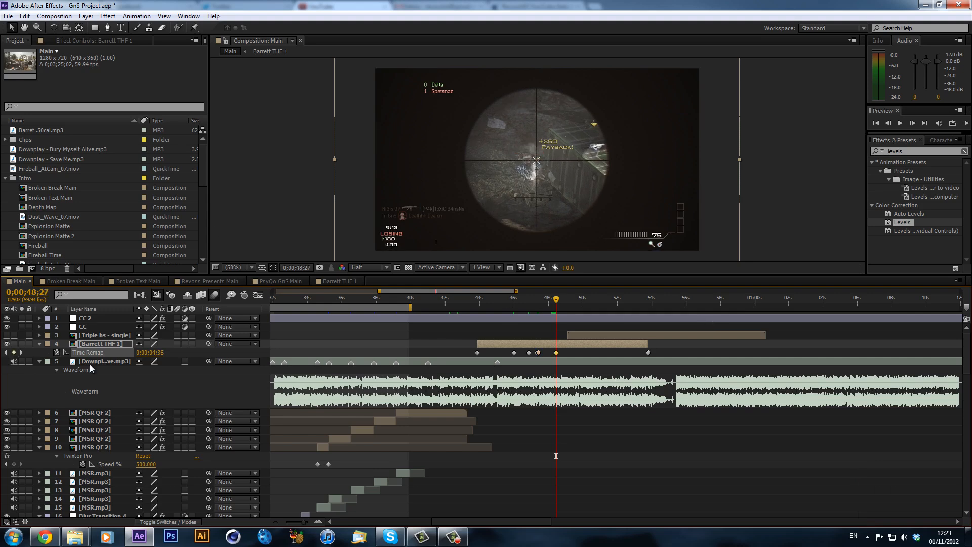
# - Add two Time Remap keyframes to Barrett THF 1, at about 0;00;49;18 and at 0;00;49;22, as the scope is raised again
pyautogui.moveTo(557, 299); pyautogui.dragTo(570, 302)
pyautogui.click(14, 352)
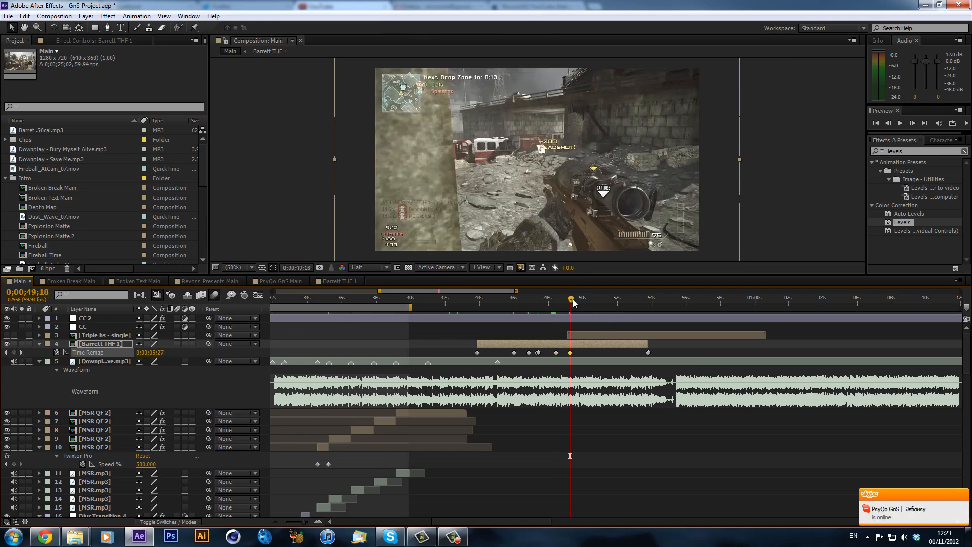
pyautogui.moveTo(573, 300); pyautogui.dragTo(572, 304)
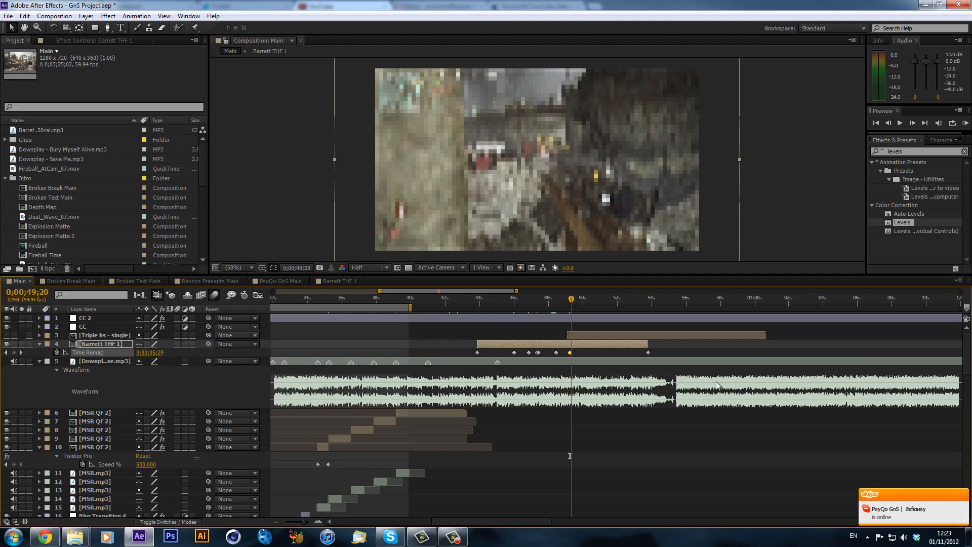
pyautogui.press('pagedown')
pyautogui.press('pagedown')
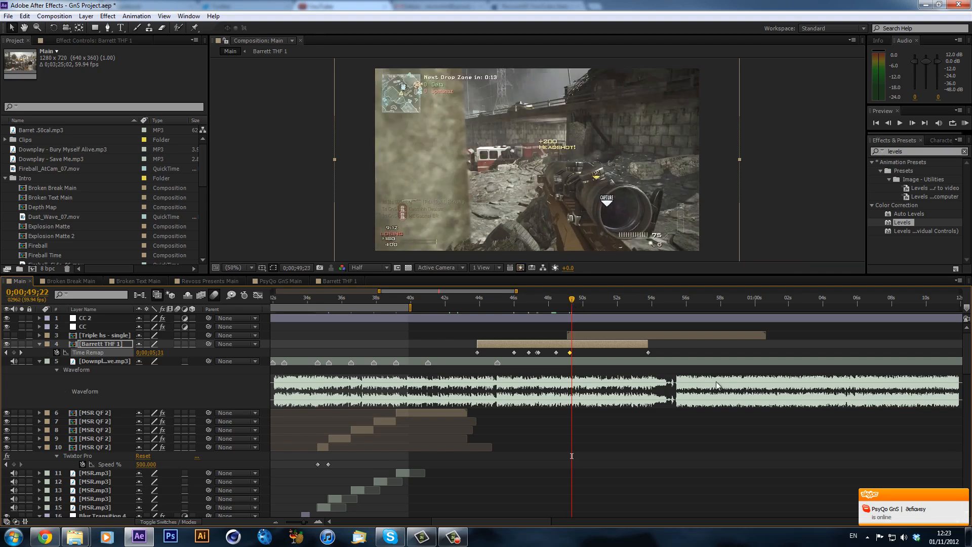
pyautogui.click(14, 353)
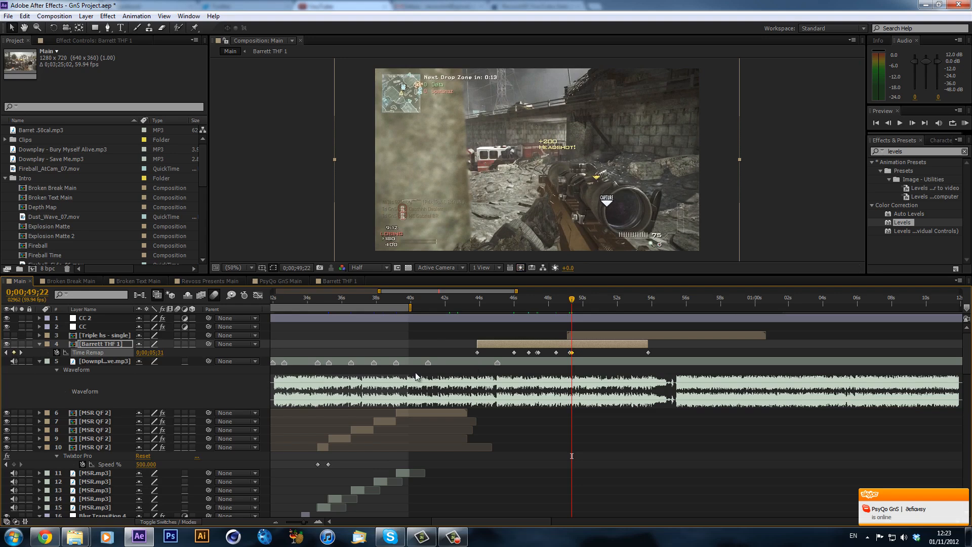
# - Scrub and frame-step Barrett THF 1 from 0;00;49;22 to around 0;00;50;39 to examine the third scoped shot
pyautogui.click(576, 304)
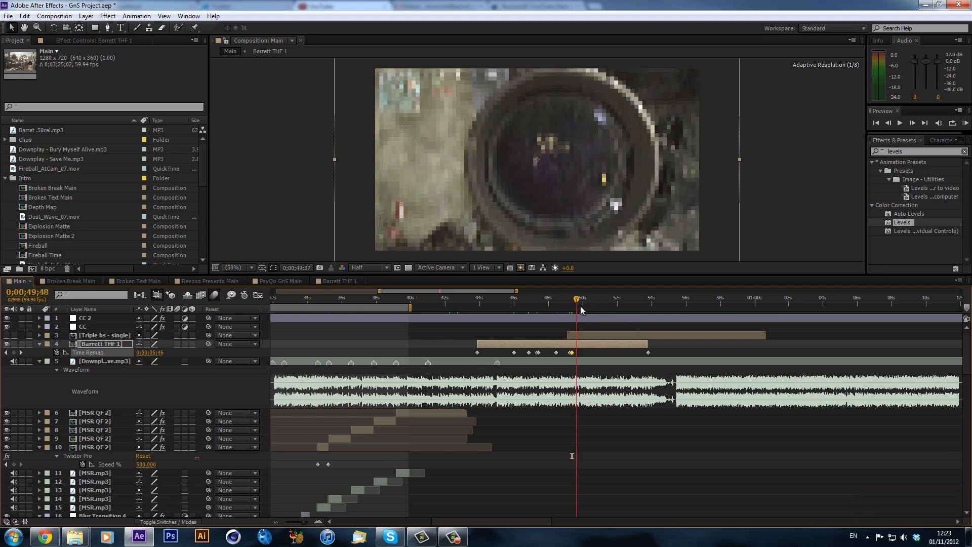
pyautogui.moveTo(580, 306); pyautogui.dragTo(594, 310)
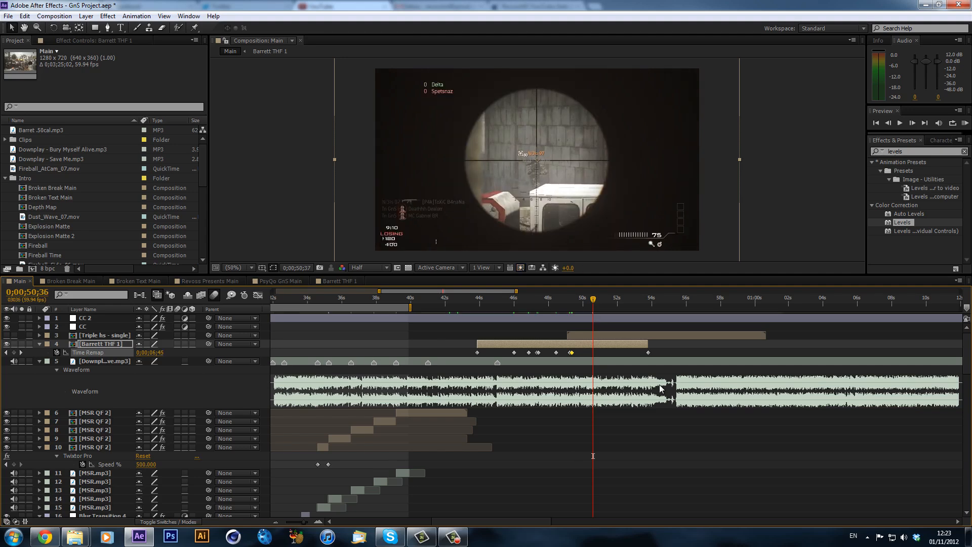
pyautogui.press('pagedown')
pyautogui.press('pagedown')
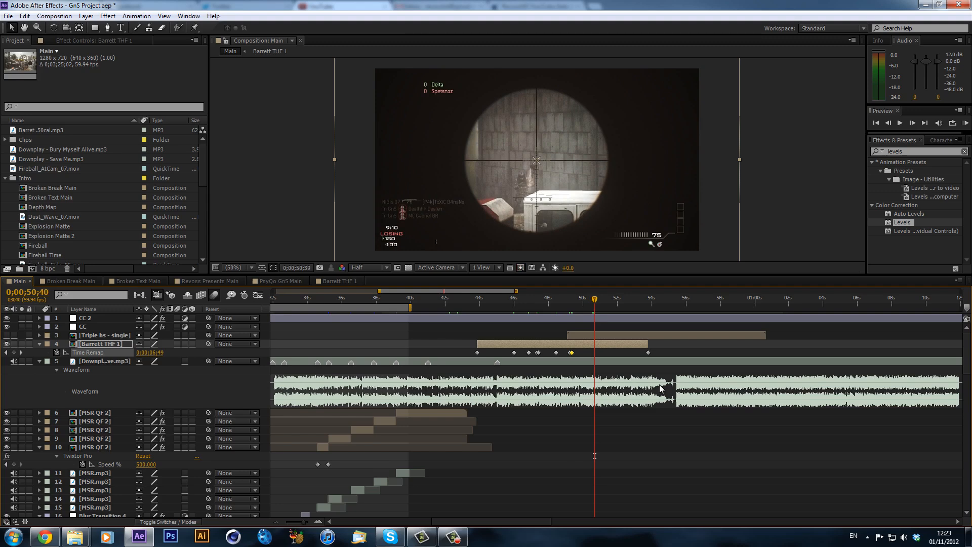
pyautogui.press('pagedown')
pyautogui.press('pagedown')
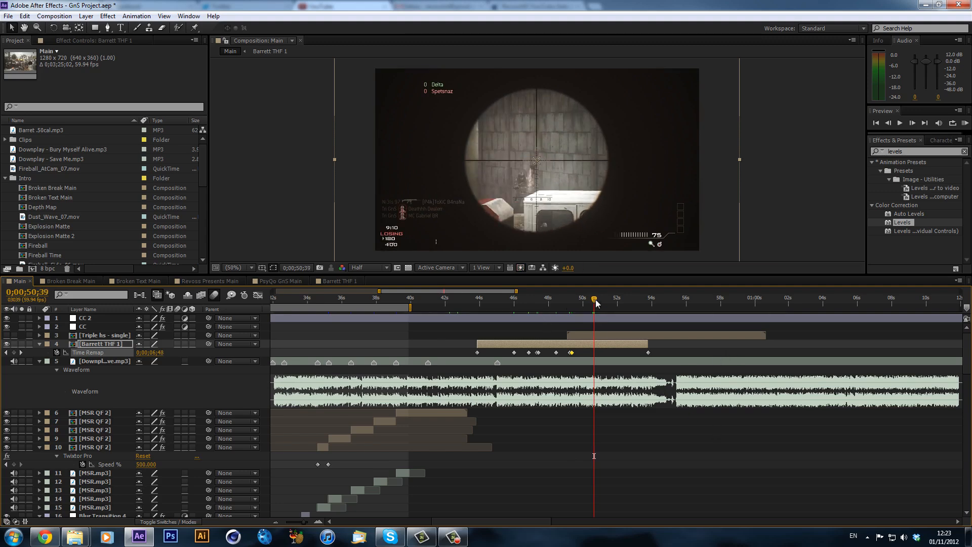
pyautogui.click(452, 536)
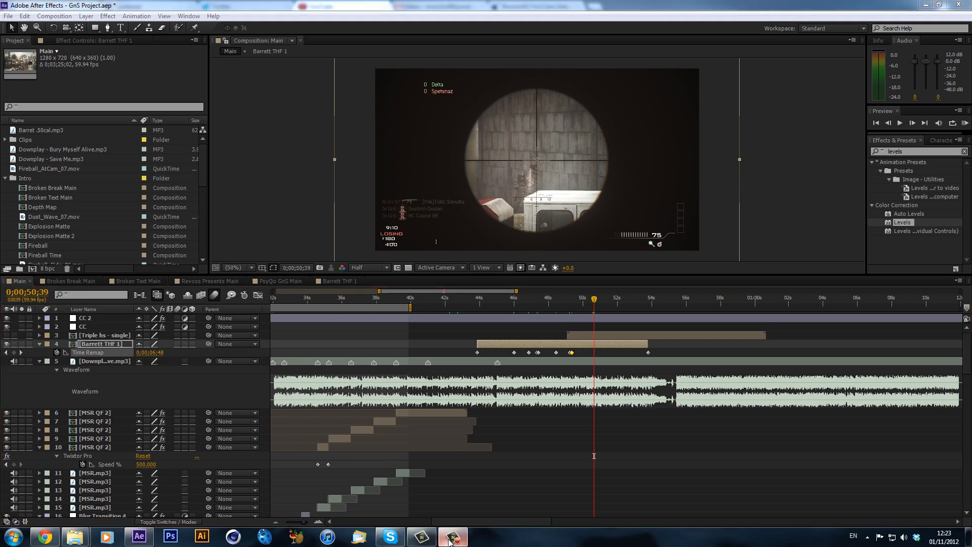
pyautogui.click(922, 489)
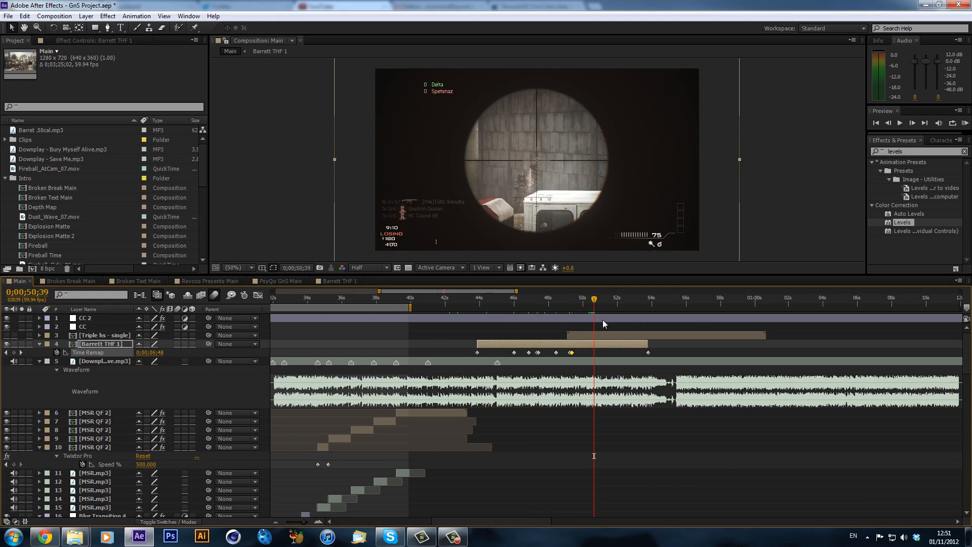
# - Add a Time Remap keyframe to Barrett THF 1 at 0;00;50;39, on the third scoped shot
pyautogui.click(572, 299)
pyautogui.moveTo(572, 300); pyautogui.dragTo(593, 308)
pyautogui.press('k')
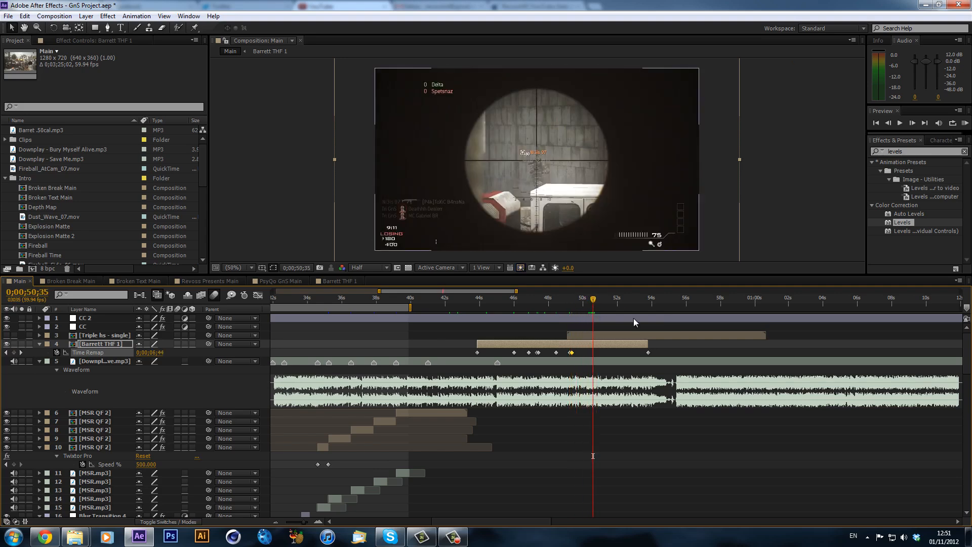
pyautogui.press('pagedown')
pyautogui.press('pagedown')
pyautogui.press('pagedown')
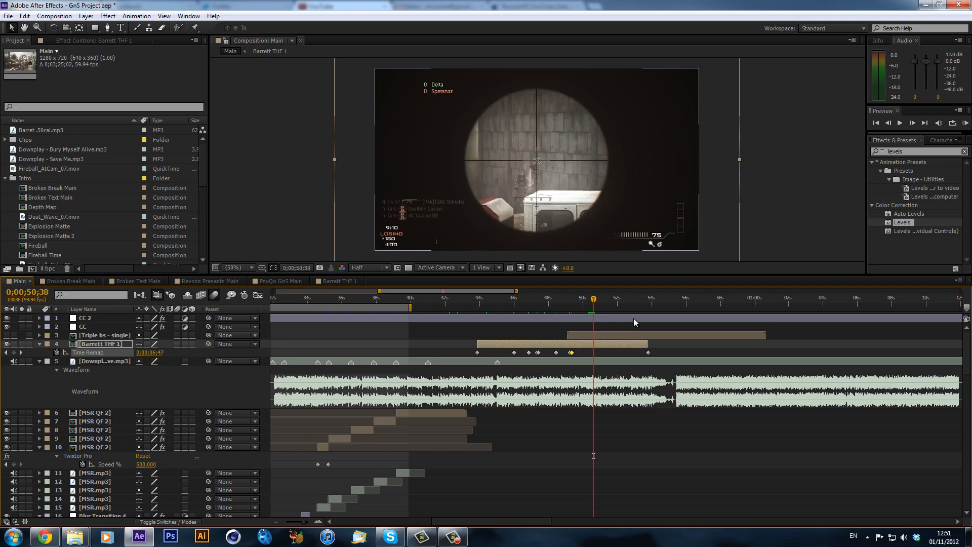
pyautogui.click(13, 351)
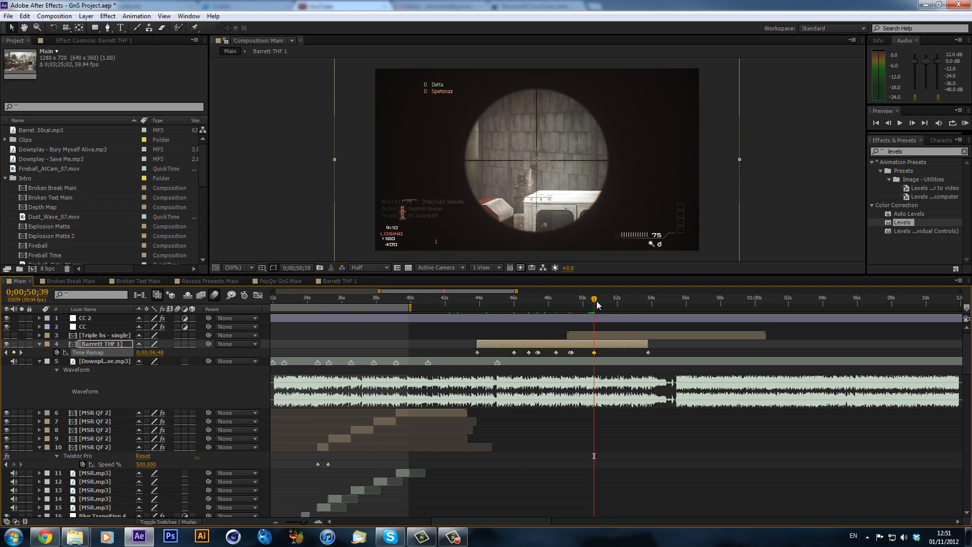
# - Split the Barrett THF 1 layer at 0;00;50;39 and scrub into the part after the split
pyautogui.moveTo(596, 301)
pyautogui.mouseDown()
pyautogui.moveTo(604, 307)
pyautogui.moveTo(598, 299)
pyautogui.mouseUp()
pyautogui.hotkey('ctrl', 'shift', 'd')
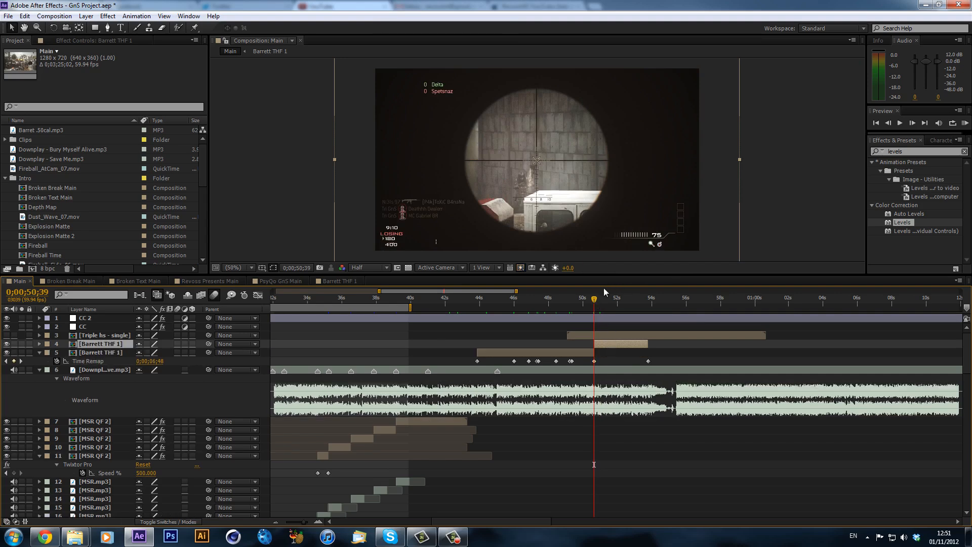
pyautogui.moveTo(596, 300); pyautogui.dragTo(606, 300)
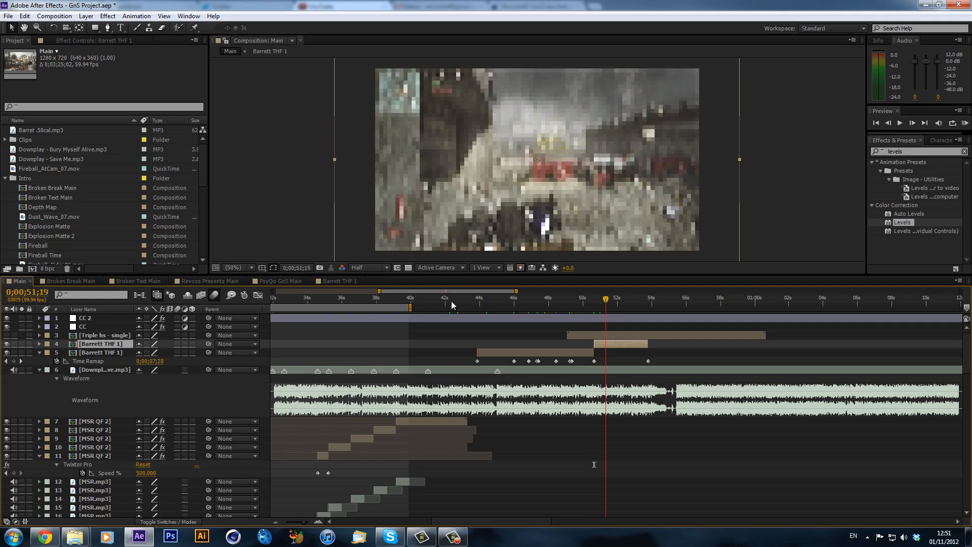
# - Mark the beats on the Downplay music layer with layer markers during audio previews from 0;00;45;02, with the timeline zoomed in
pyautogui.click(498, 304)
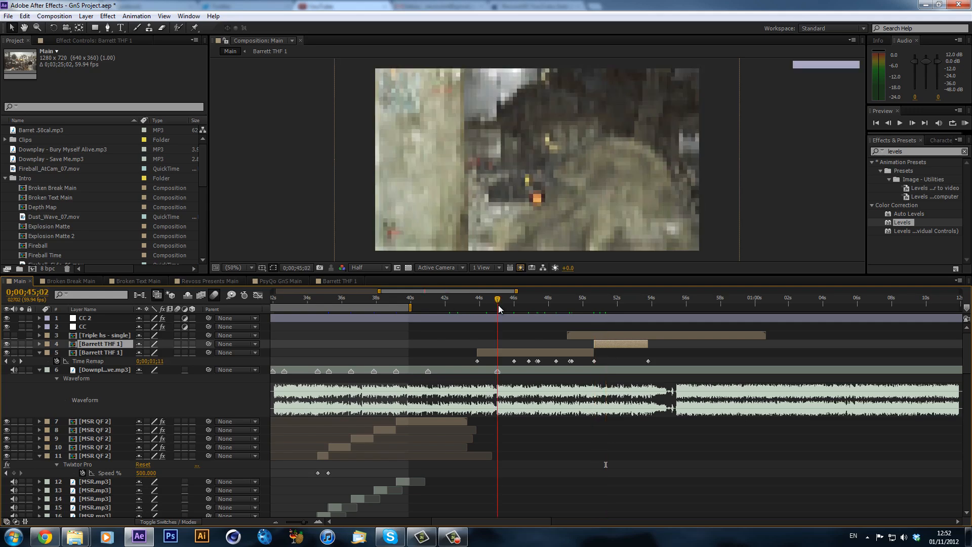
pyautogui.click(507, 373)
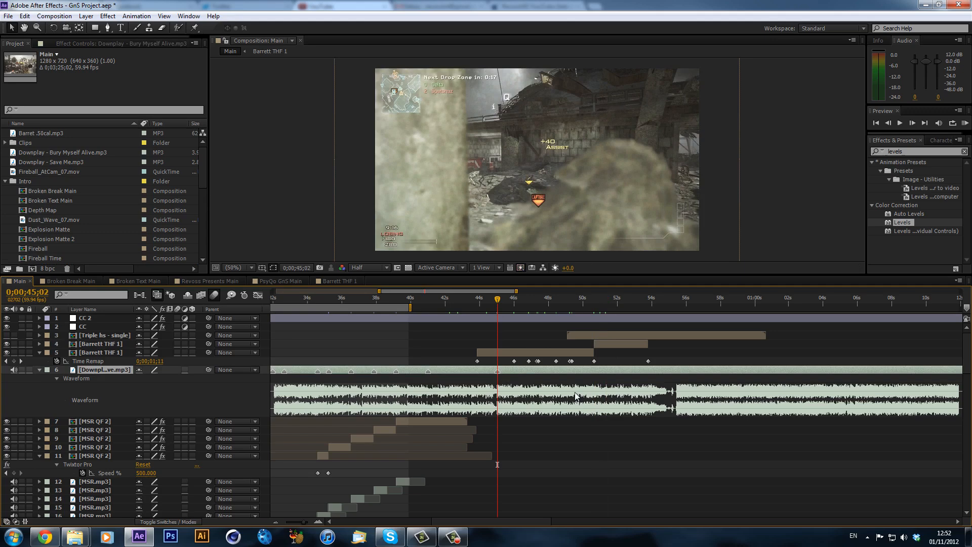
pyautogui.click(318, 522)
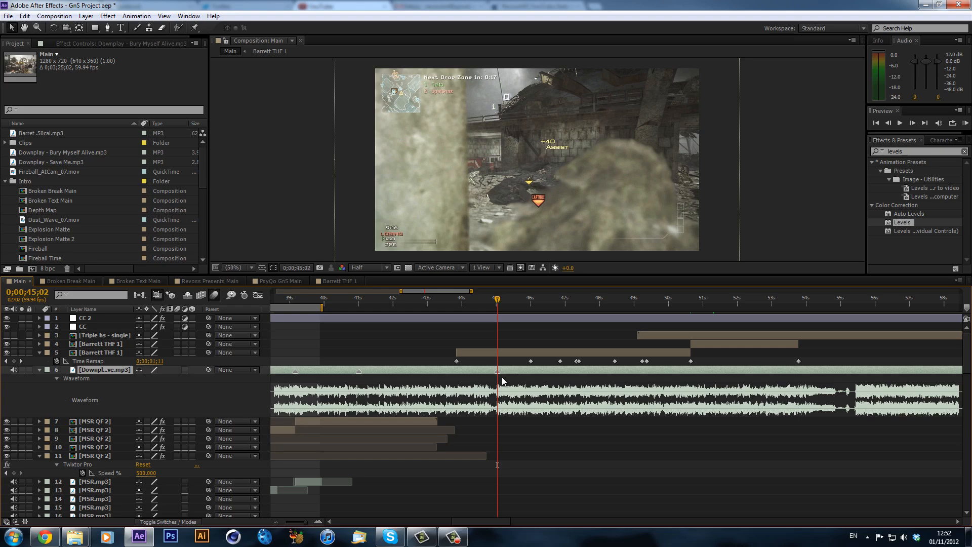
pyautogui.press('KP_Decimal')
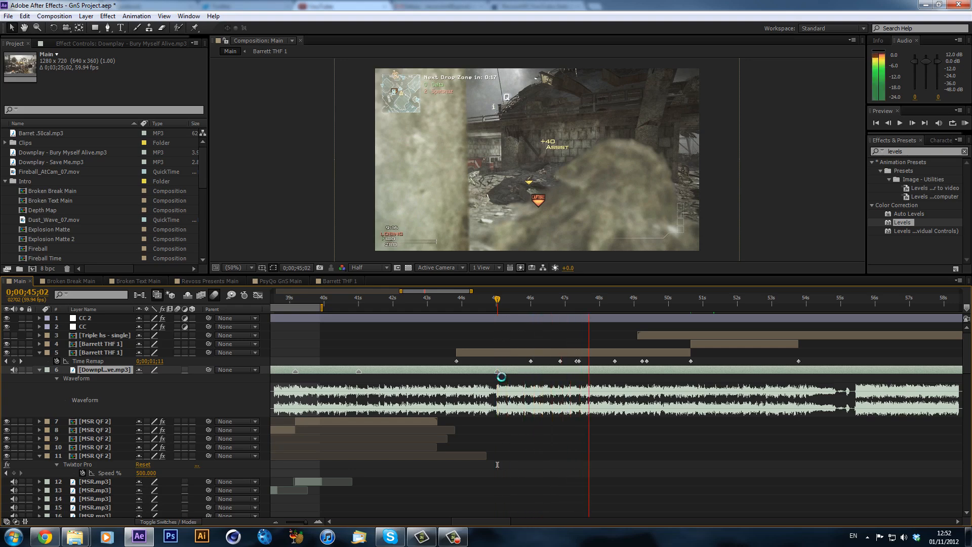
pyautogui.press('KP_Decimal')
pyautogui.press('KP_Decimal')
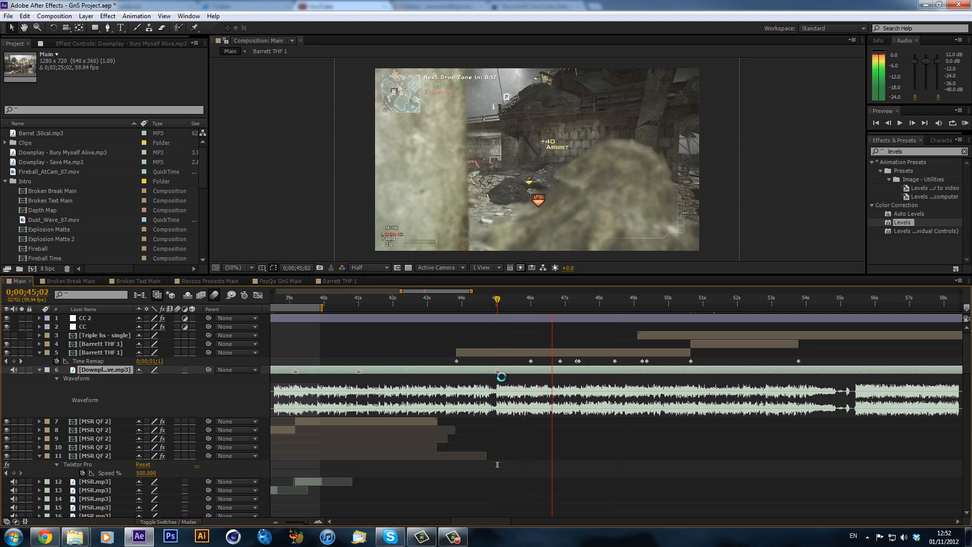
pyautogui.press('KP_Decimal')
pyautogui.press('KP_Decimal')
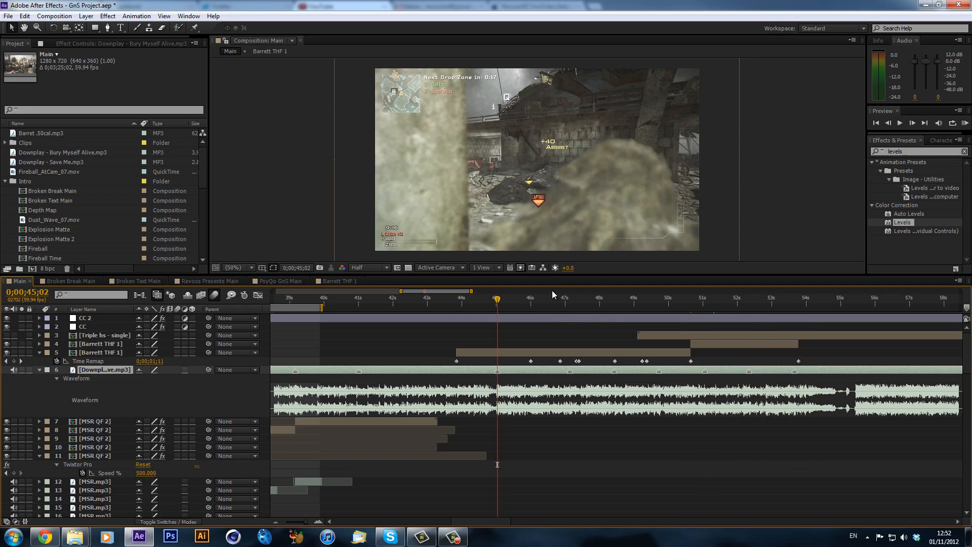
# - Duplicate a Barret .50cal.mp3 layer and place the copy directly above the Downplay music layer, starting at 0;00;46;56
pyautogui.moveTo(557, 305)
pyautogui.mouseDown()
pyautogui.moveTo(577, 301)
pyautogui.moveTo(563, 305)
pyautogui.mouseUp()
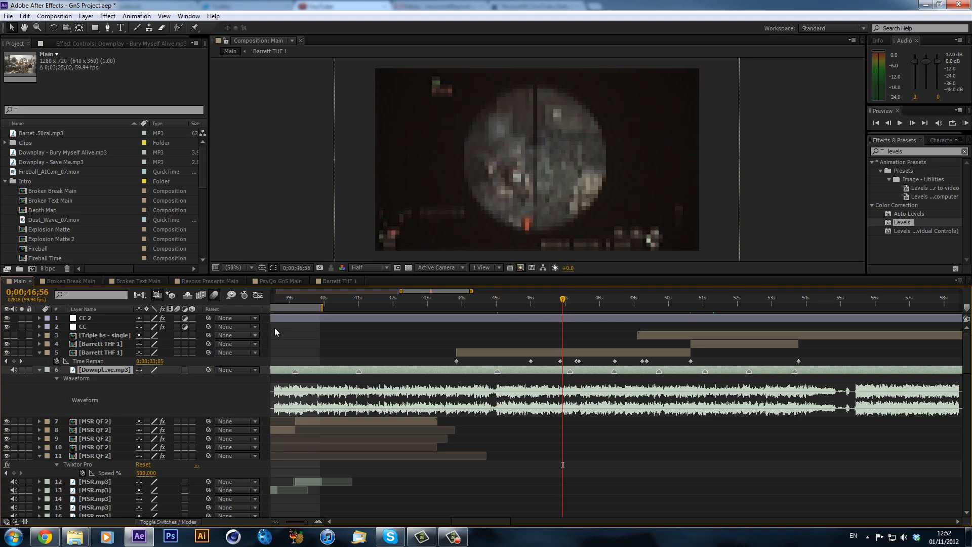
pyautogui.scroll(-10, 96, 375)
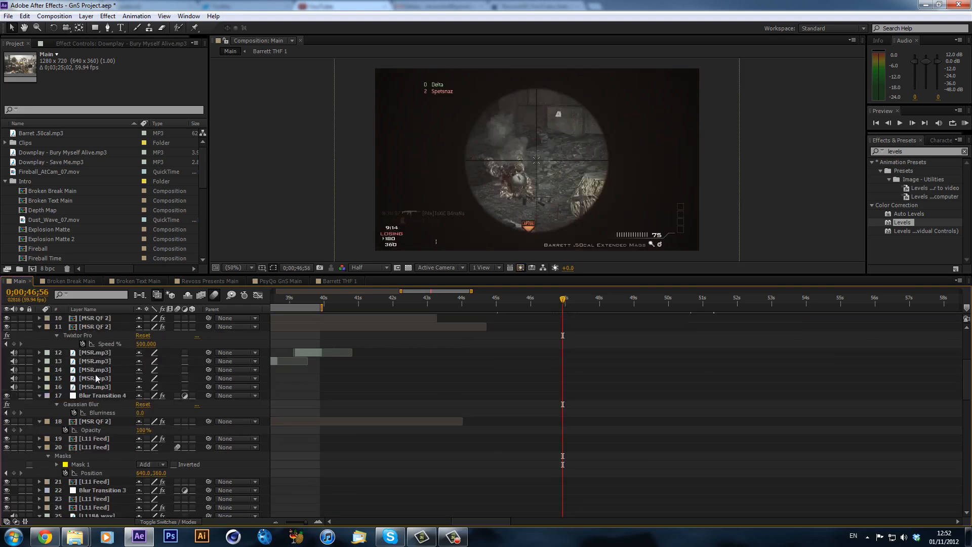
pyautogui.scroll(-20, 95, 439)
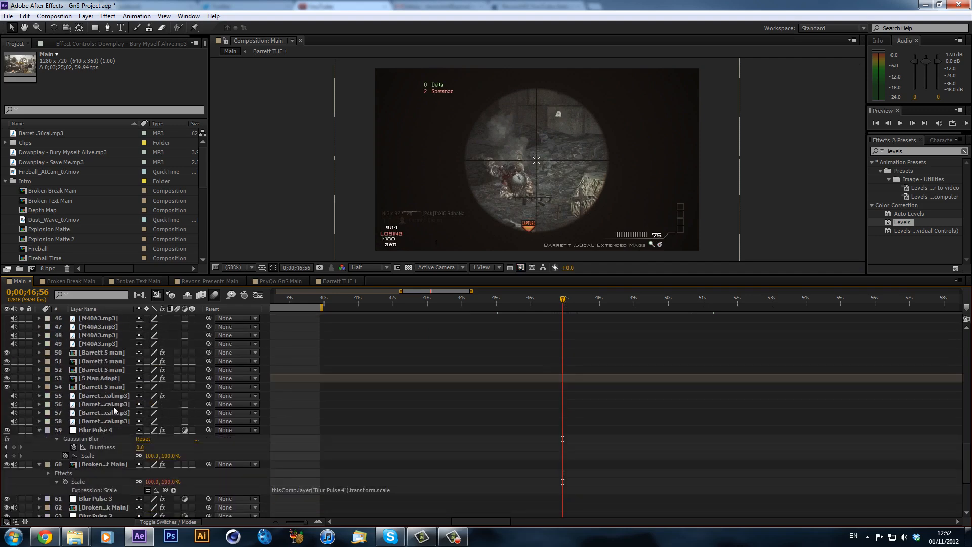
pyautogui.click(114, 406)
pyautogui.hotkey('ctrl', 'd')
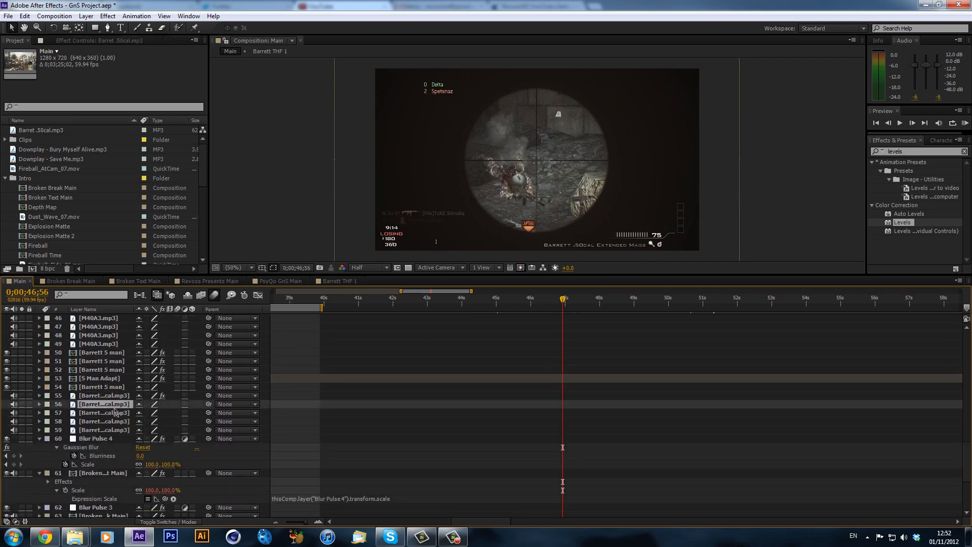
pyautogui.scroll(10, 129, 317)
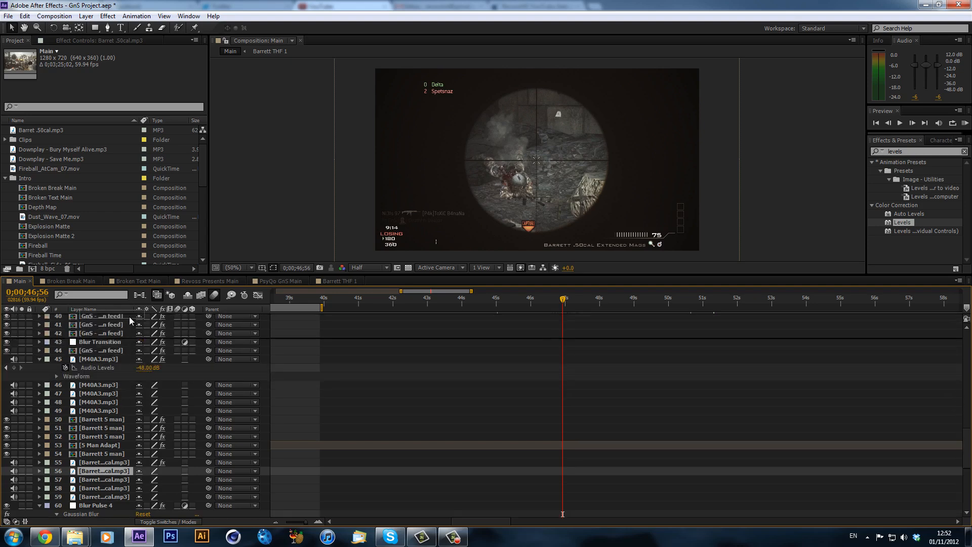
pyautogui.scroll(10, 129, 317)
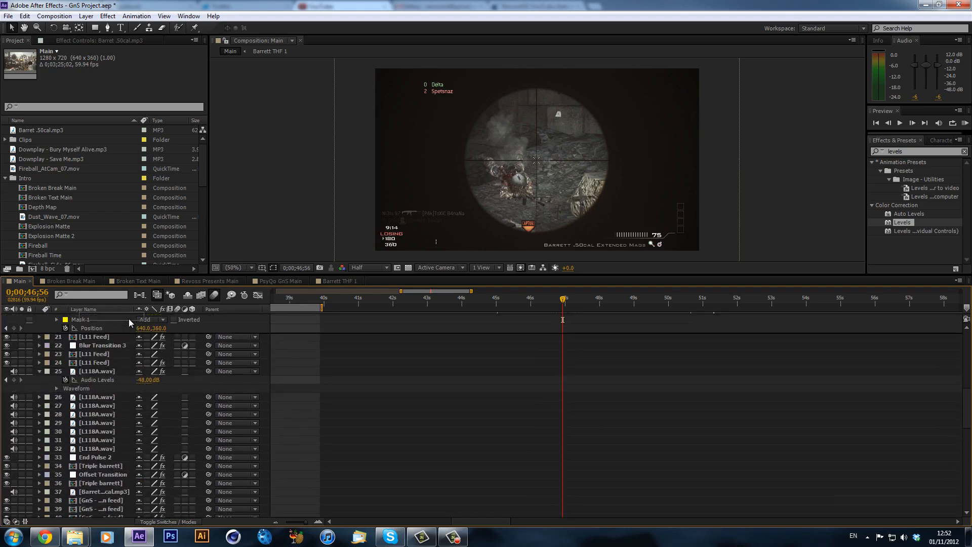
pyautogui.scroll(10, 129, 318)
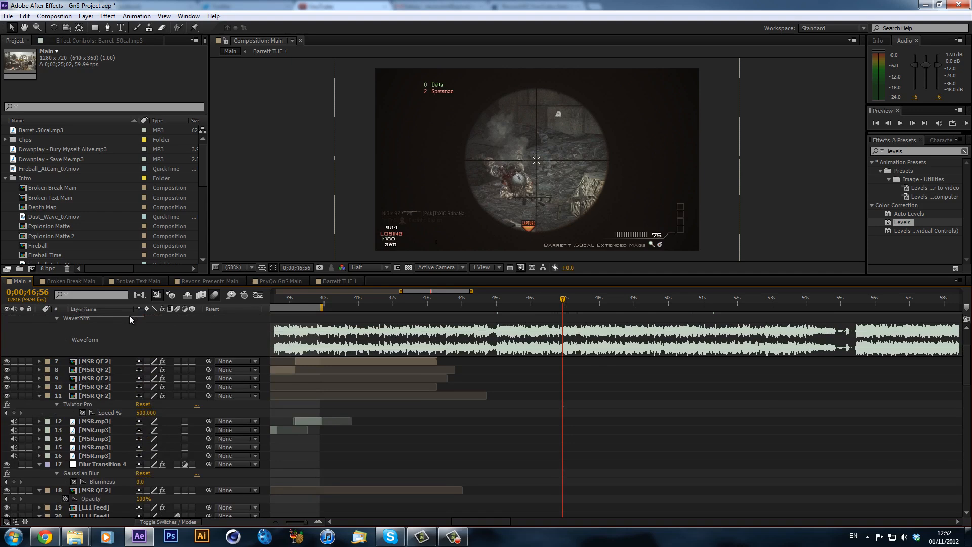
pyautogui.scroll(2, 131, 334)
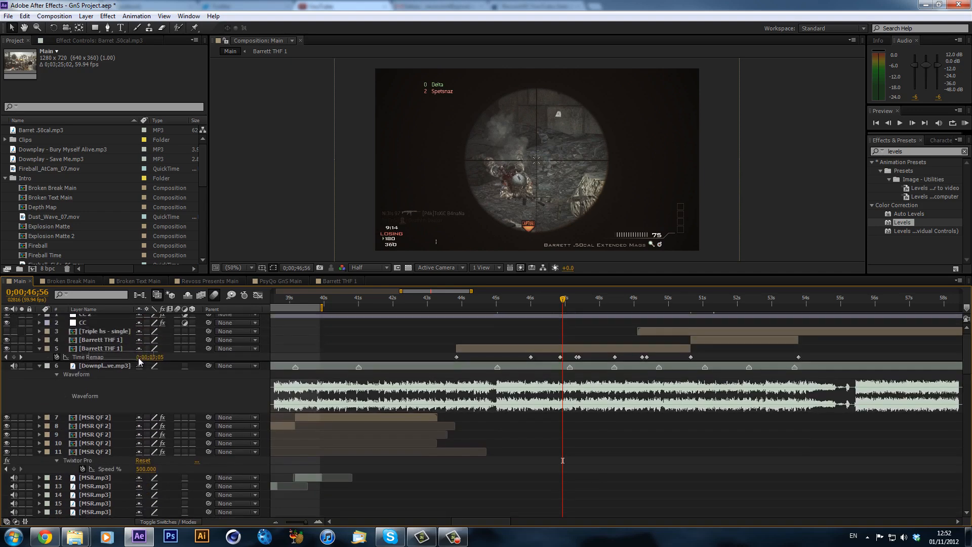
pyautogui.moveTo(140, 362); pyautogui.dragTo(141, 361)
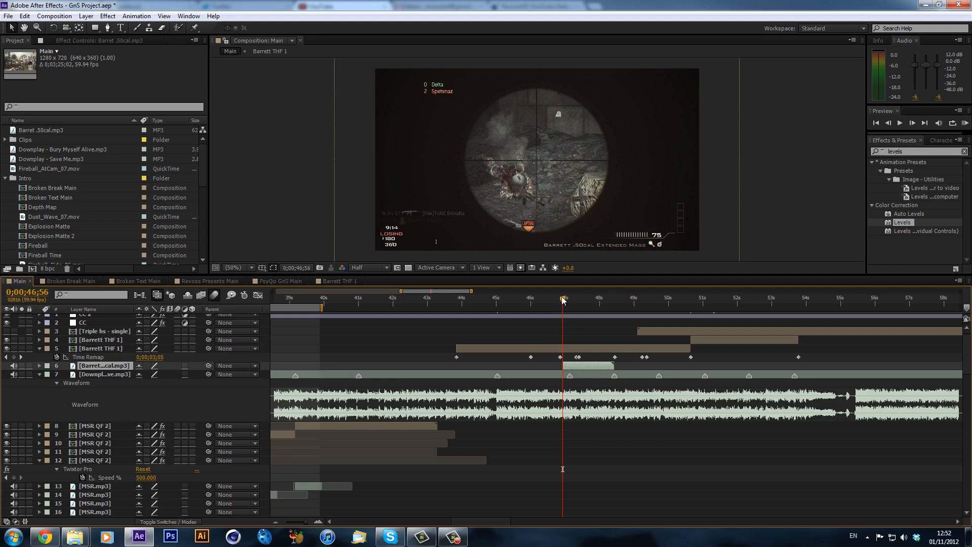
# - Align the gunshot sound's start and the nearby Downplay beat marker to 0;00;46;58, and preview the audio from there
pyautogui.moveTo(563, 299); pyautogui.dragTo(564, 305)
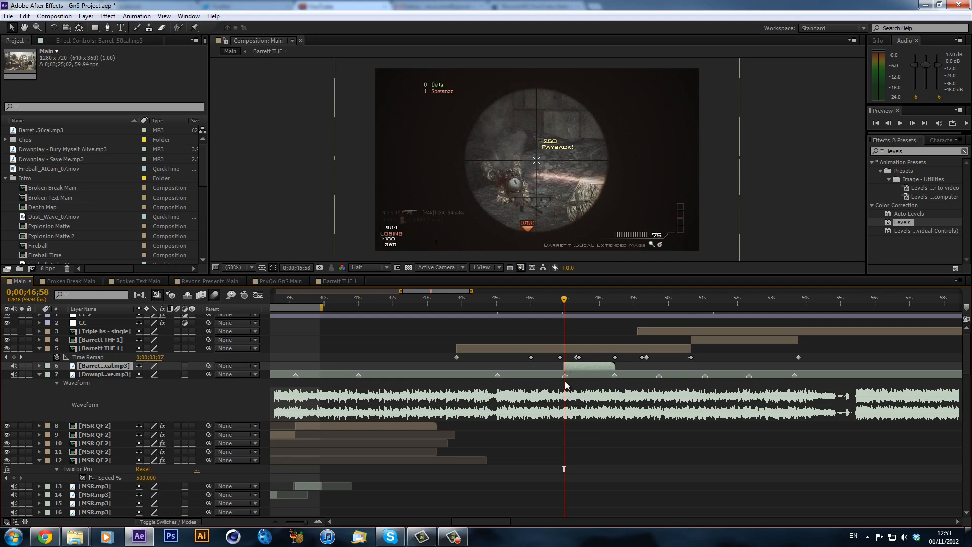
pyautogui.moveTo(591, 366); pyautogui.dragTo(649, 370)
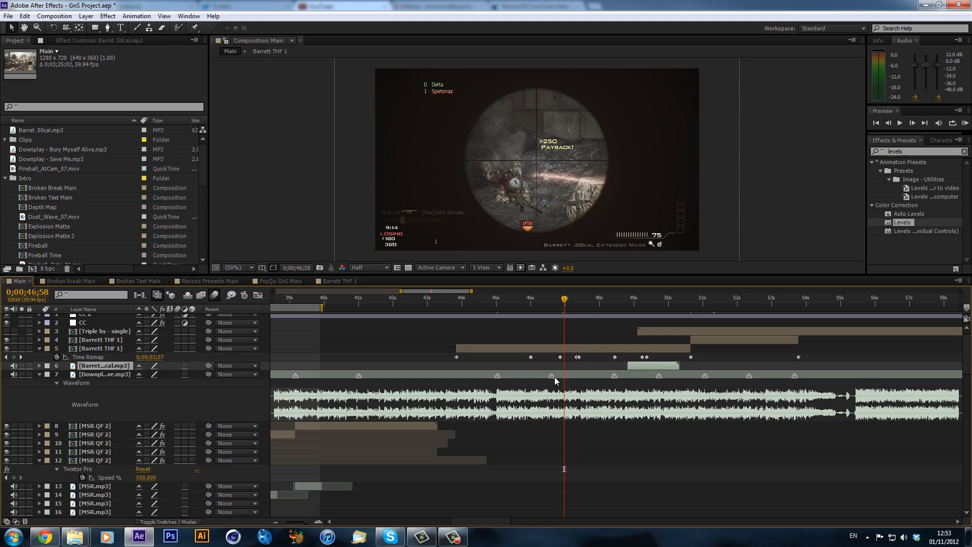
pyautogui.moveTo(552, 375); pyautogui.dragTo(564, 378)
pyautogui.moveTo(653, 366); pyautogui.dragTo(589, 367)
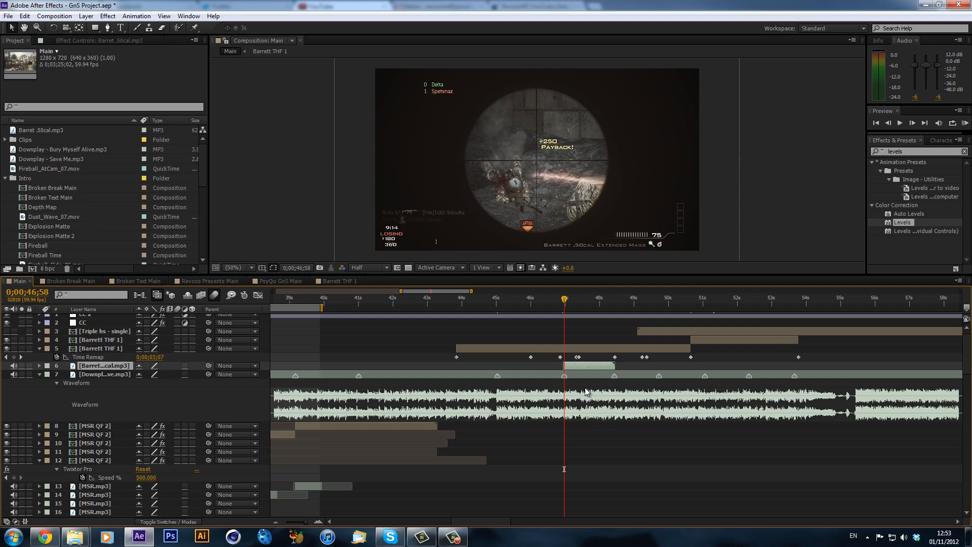
pyautogui.press('KP_Decimal')
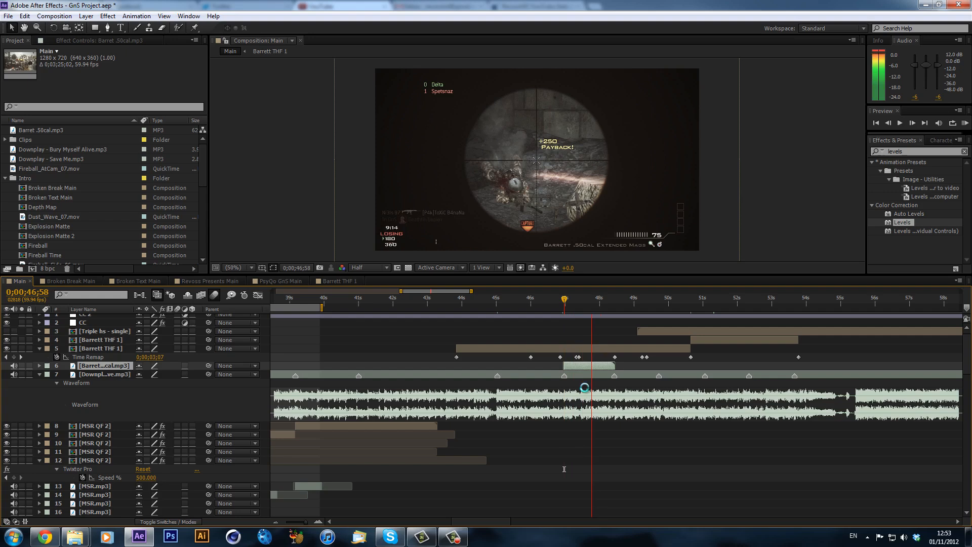
pyautogui.press('KP_Decimal')
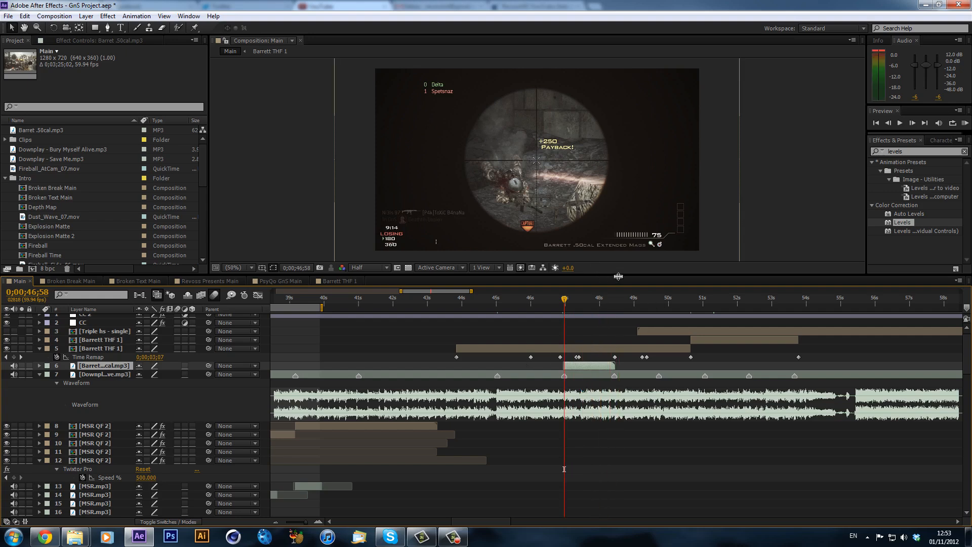
# - Move the next beat marker on the Downplay layer slightly earlier to 0;00;48;17
pyautogui.click(609, 303)
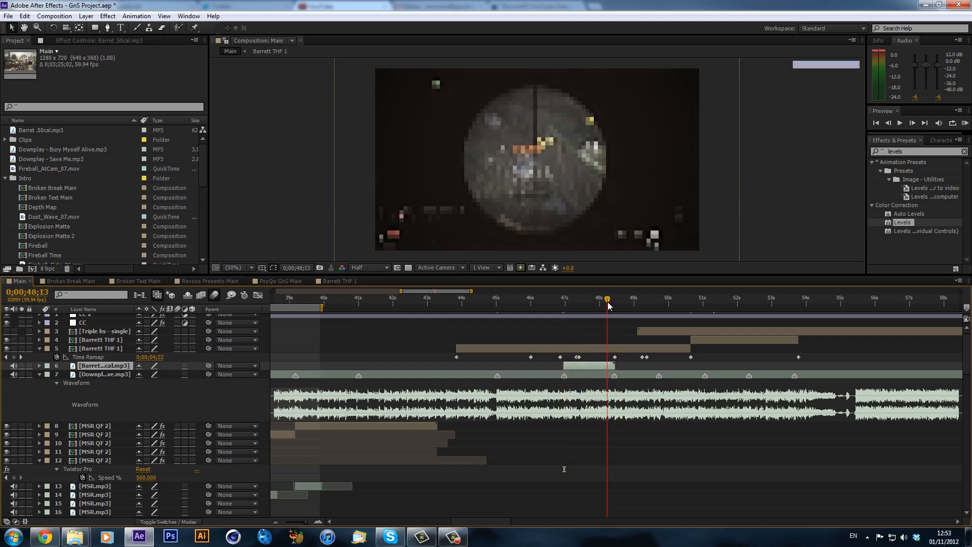
pyautogui.moveTo(609, 302); pyautogui.dragTo(609, 304)
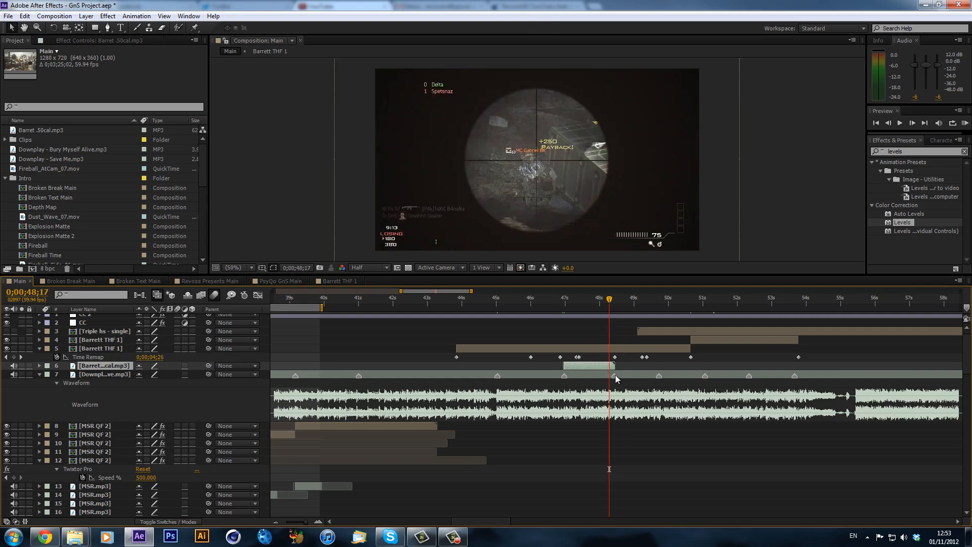
pyautogui.moveTo(616, 377); pyautogui.dragTo(610, 377)
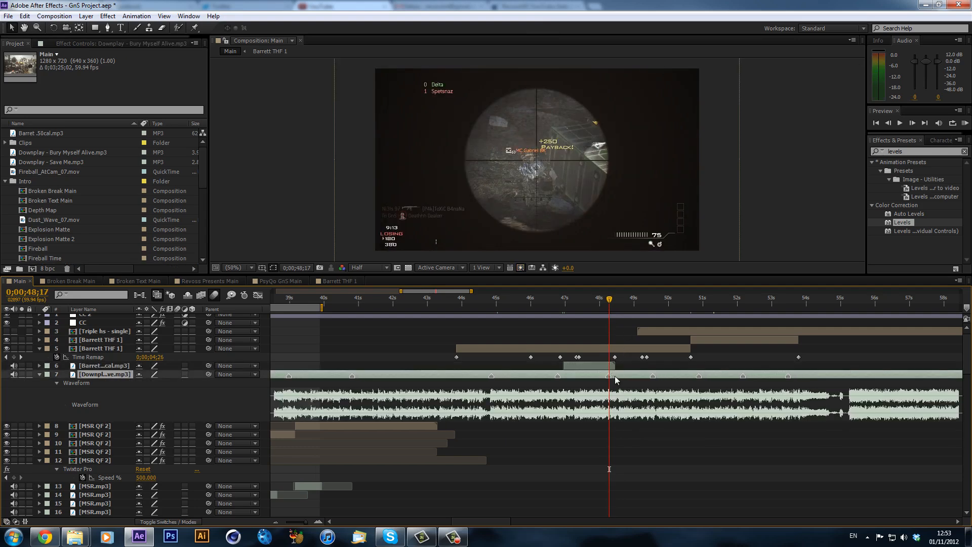
pyautogui.hotkey('ctrl', 'z')
pyautogui.click(619, 392)
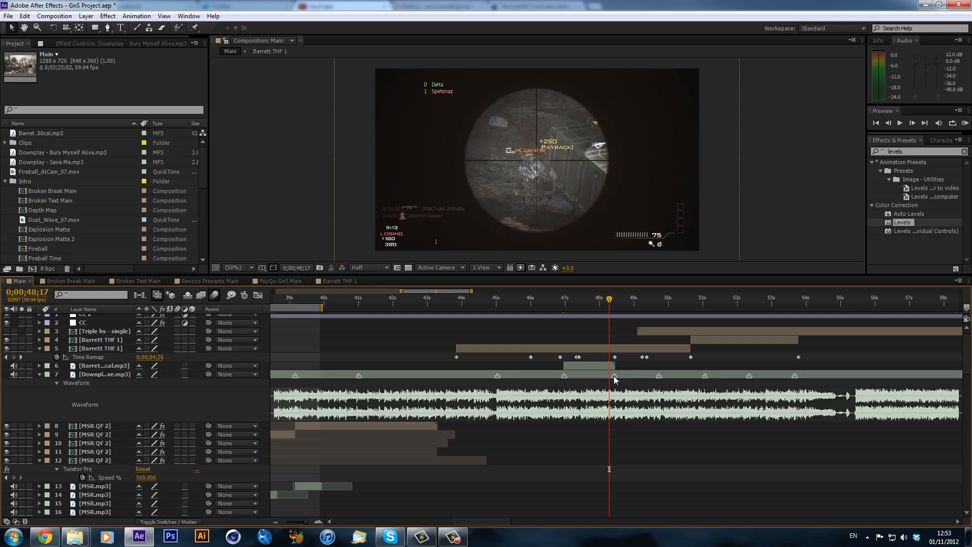
pyautogui.moveTo(614, 376); pyautogui.dragTo(611, 383)
# - Duplicate the Barret .50cal.mp3 gunshot layer and start the copy at the 0;00;48;17 beat marker
pyautogui.click(597, 367)
pyautogui.hotkey('ctrl', 'd')
pyautogui.moveTo(597, 366); pyautogui.dragTo(656, 366)
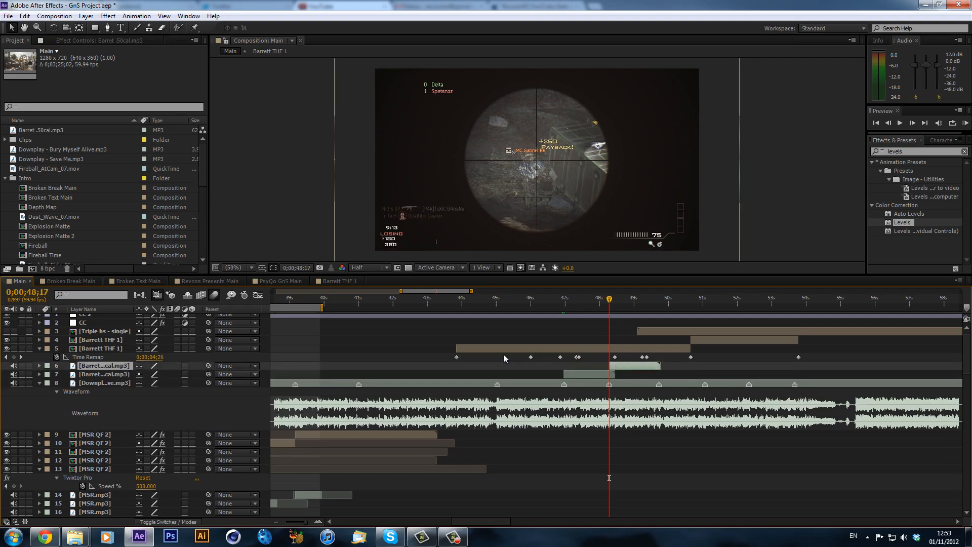
# - Place another copy of the gunshot sound at the 0;00;45;02 beat marker and preview the audio from 0;00;44;46
pyautogui.moveTo(487, 301); pyautogui.dragTo(497, 306)
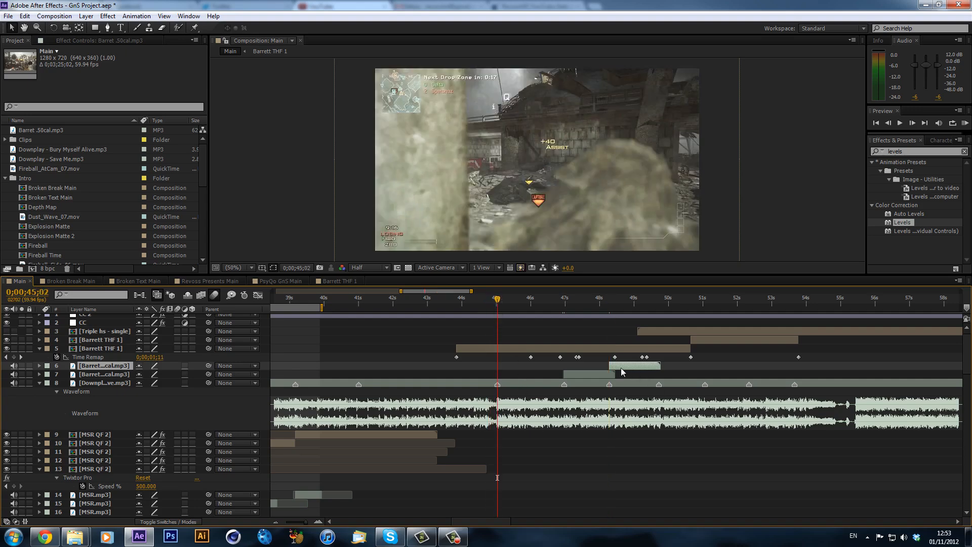
pyautogui.click(578, 376)
pyautogui.hotkey('ctrl', 'd')
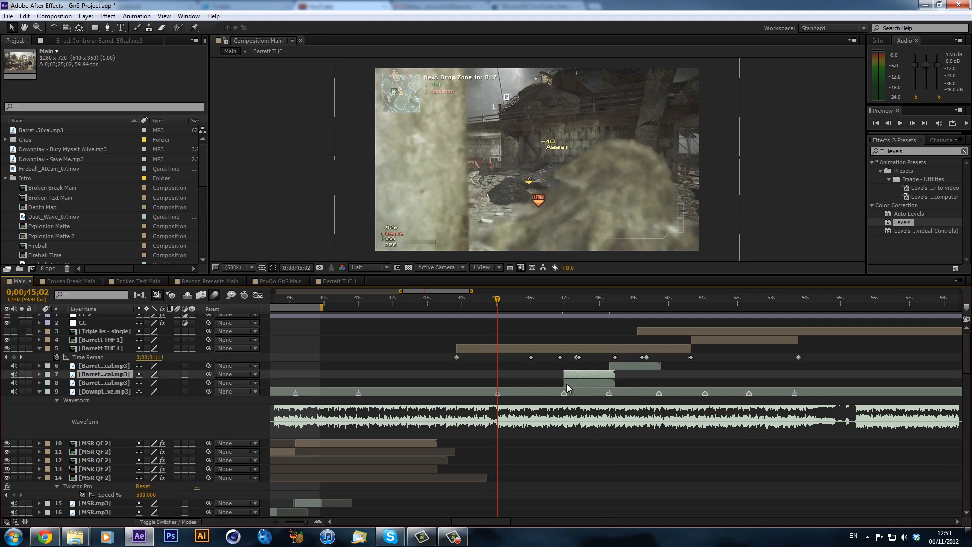
pyautogui.press('[')
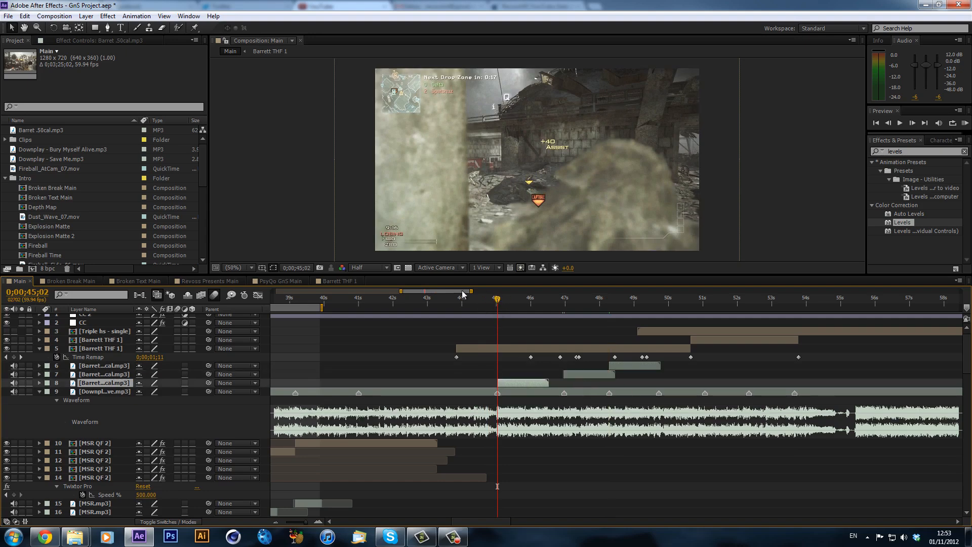
pyautogui.click(488, 302)
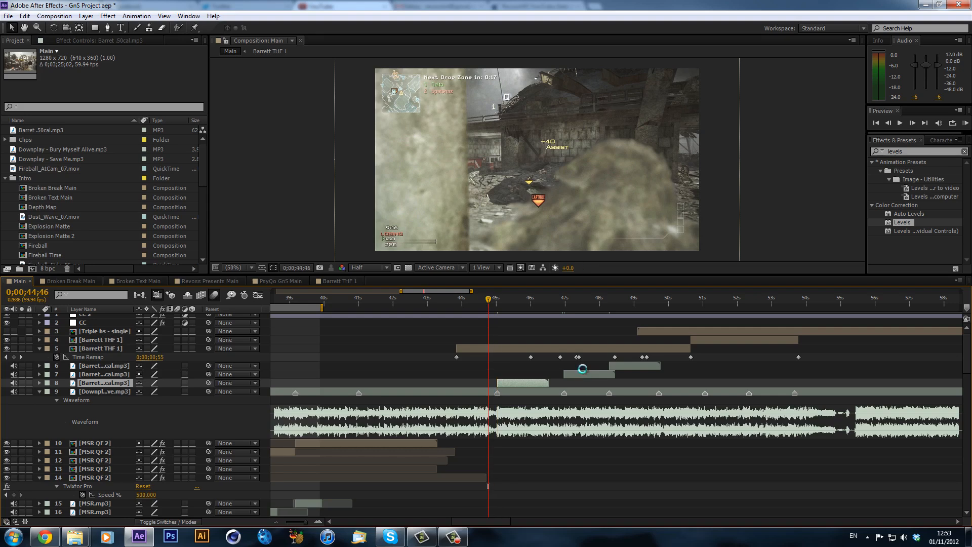
pyautogui.press('KP_Decimal')
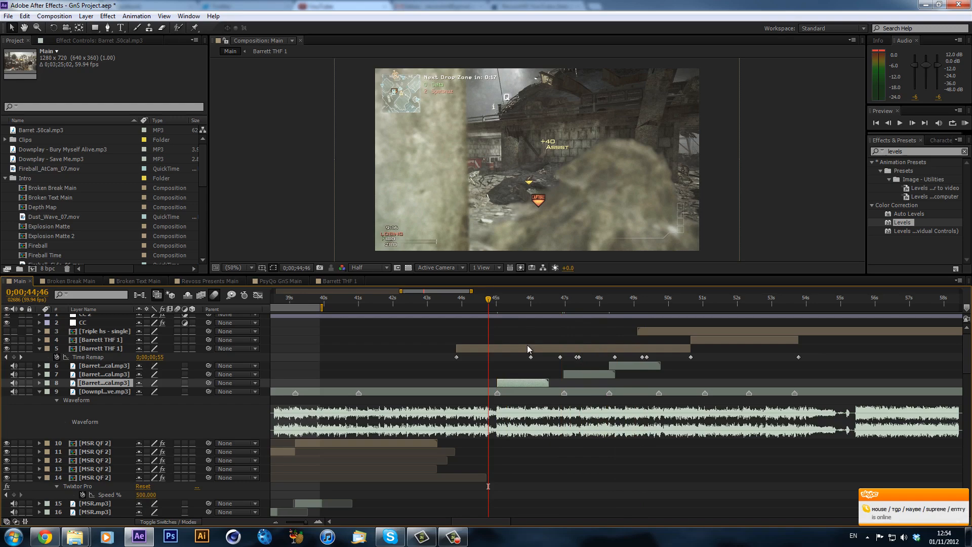
# - Shift the first Barrett THF 1 part about 1.8 seconds earlier and add a Time Remap keyframe to it at 0;00;44;22
pyautogui.moveTo(508, 347)
pyautogui.mouseDown()
pyautogui.moveTo(462, 345)
pyautogui.moveTo(522, 360)
pyautogui.mouseUp()
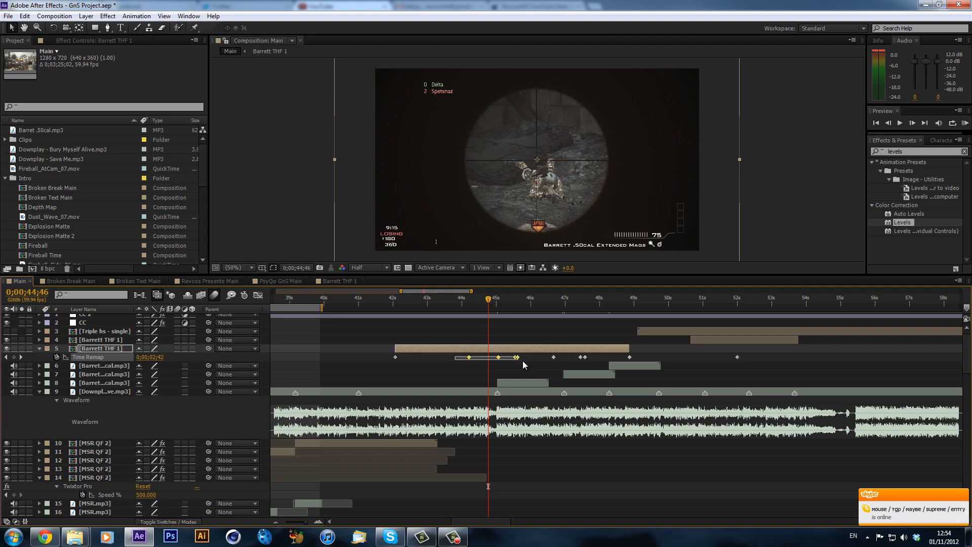
pyautogui.click(495, 334)
pyautogui.moveTo(488, 299); pyautogui.dragTo(475, 302)
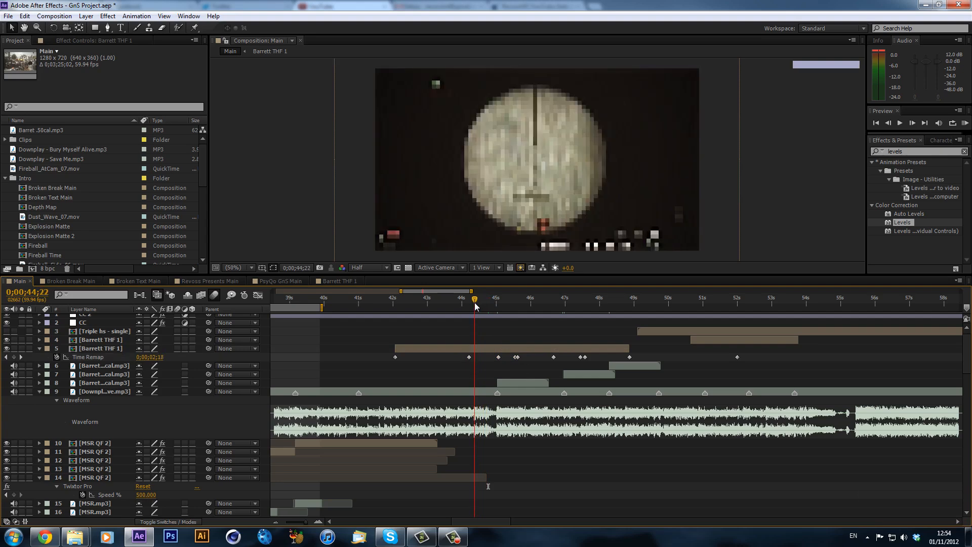
pyautogui.click(14, 357)
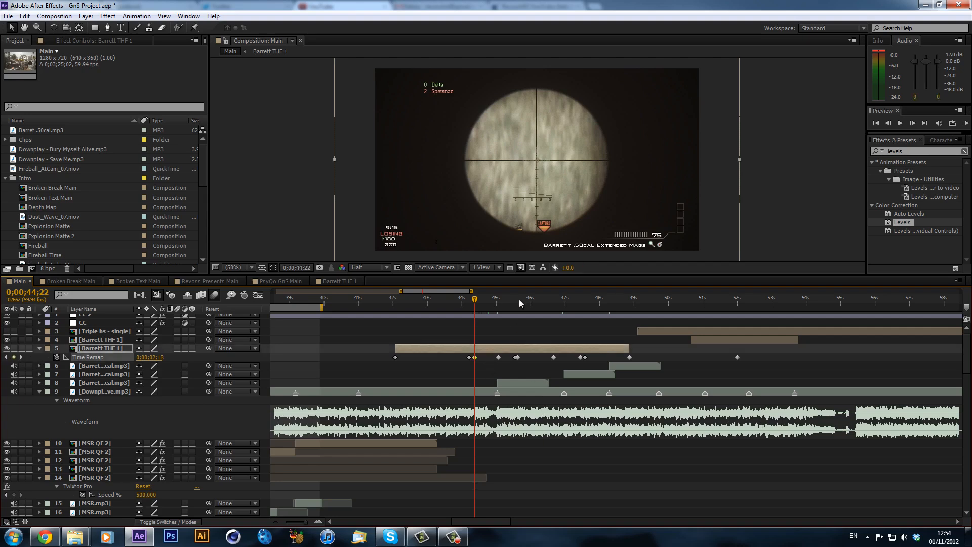
# - Add a Time Remap keyframe to Barrett THF 1 at 0;00;45;52, in the scoped view after the Payback kill
pyautogui.moveTo(521, 301); pyautogui.dragTo(528, 304)
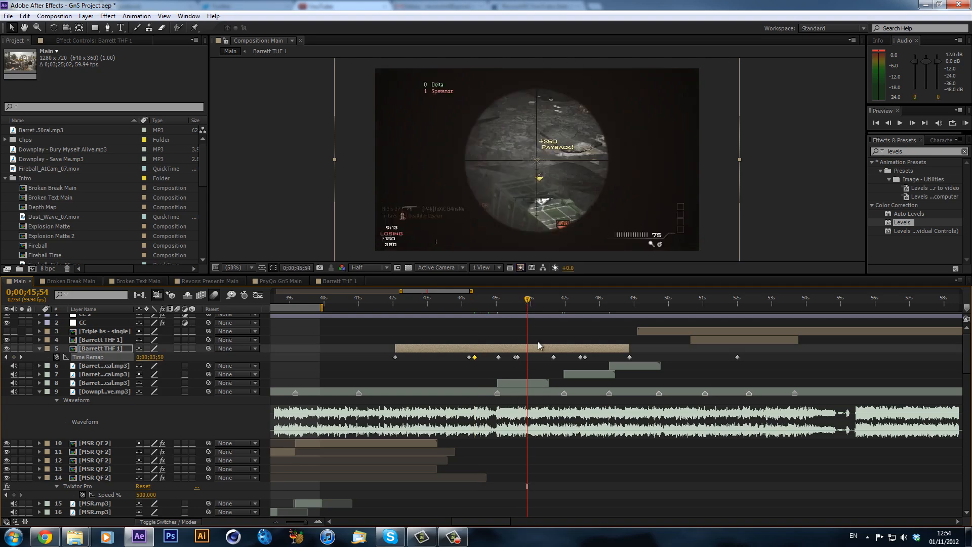
pyautogui.press('pageup')
pyautogui.press('pagedown')
pyautogui.press('pagedown')
pyautogui.press('pageup')
pyautogui.press('pageup')
pyautogui.press('pageup')
pyautogui.press('pageup')
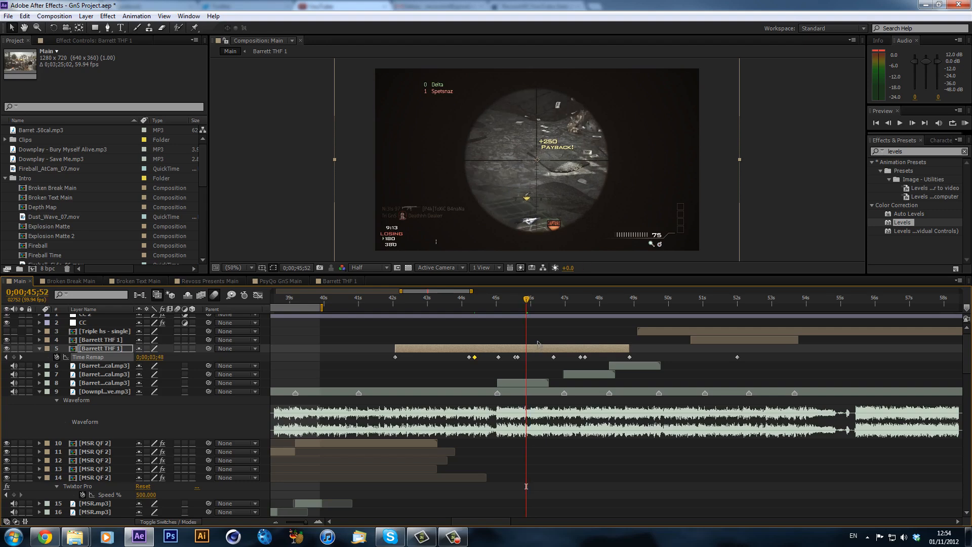
pyautogui.press('pagedown')
pyautogui.click(14, 357)
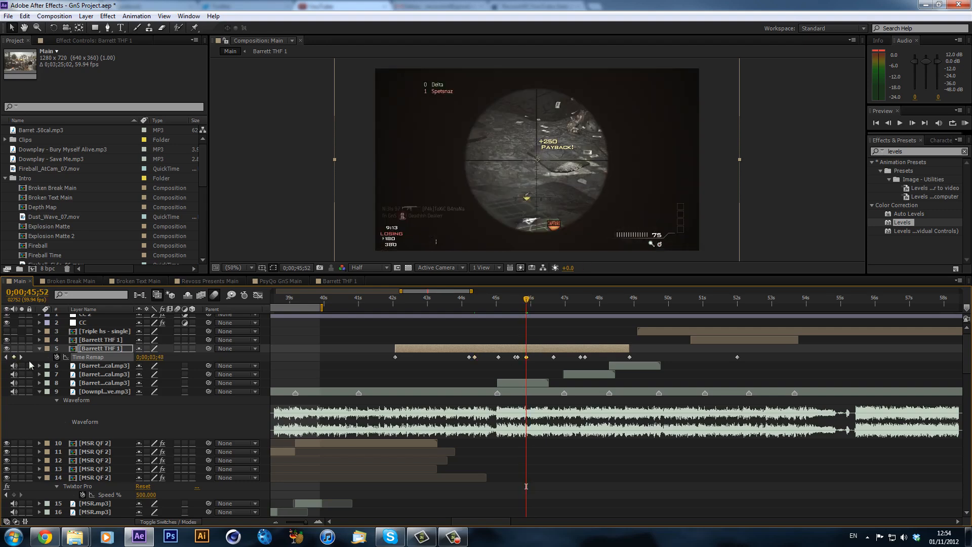
# - Add a Time Remap keyframe to Barrett THF 1 at 0;00;47;53, where the scope is fully up after the headshot
pyautogui.click(561, 306)
pyautogui.moveTo(568, 310); pyautogui.dragTo(594, 316)
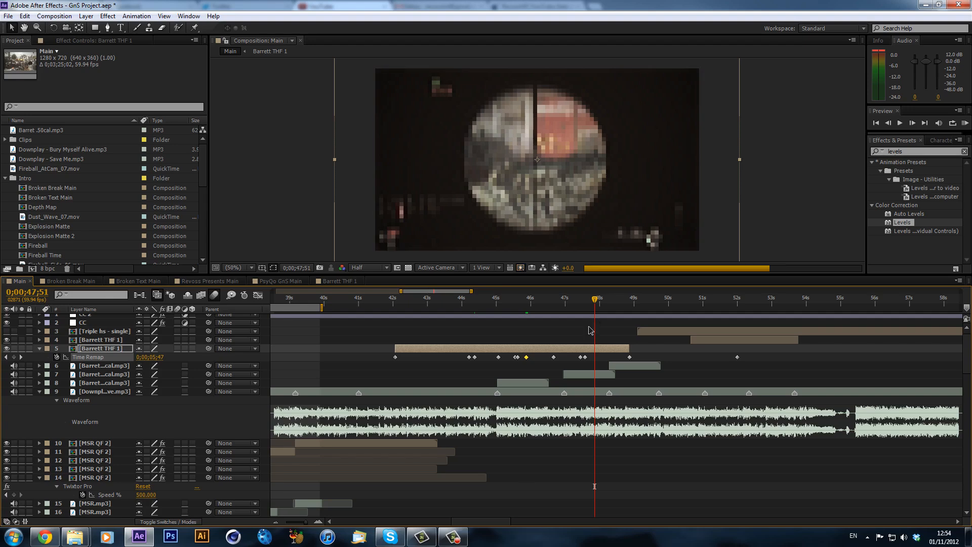
pyautogui.press('pageup')
pyautogui.press('pageup')
pyautogui.press('pageup')
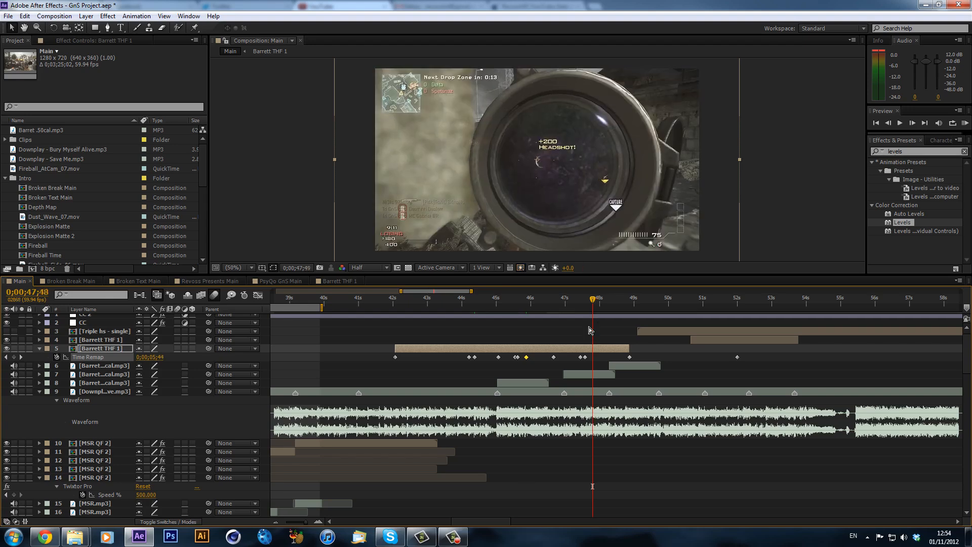
pyautogui.press('pagedown')
pyautogui.press('pagedown')
pyautogui.press('pagedown')
pyautogui.press('pagedown')
pyautogui.press('pagedown')
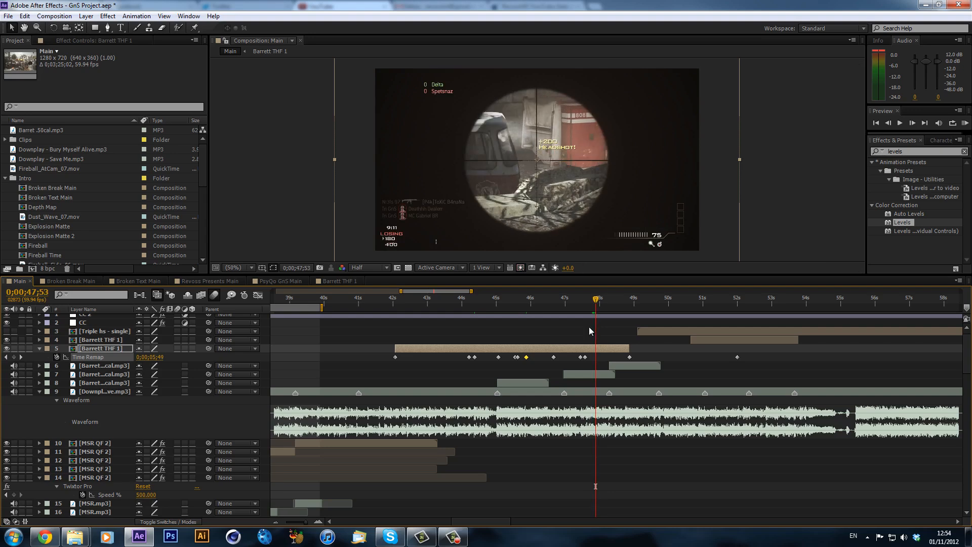
pyautogui.click(14, 357)
# - Nudge the first Barrett THF 1 part slightly earlier so its first shot's Time Remap keyframe lands on the 0;00;45;02 beat marker
pyautogui.moveTo(466, 297); pyautogui.dragTo(482, 298)
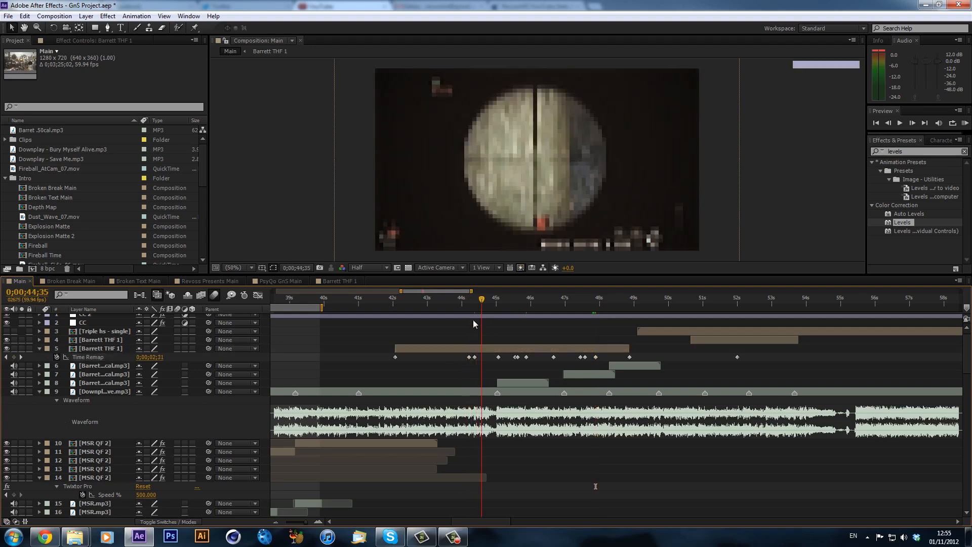
pyautogui.click(499, 357)
pyautogui.click(497, 303)
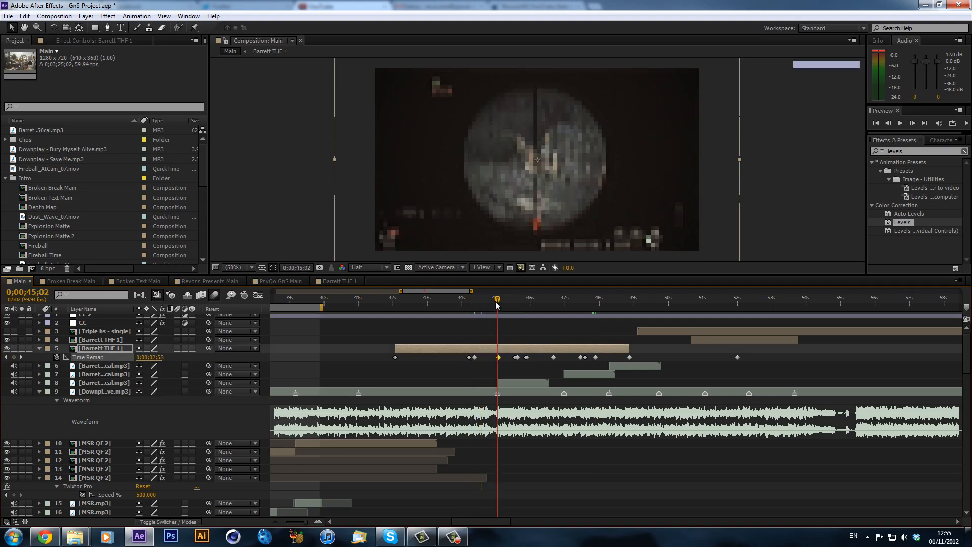
pyautogui.moveTo(504, 349); pyautogui.dragTo(504, 349)
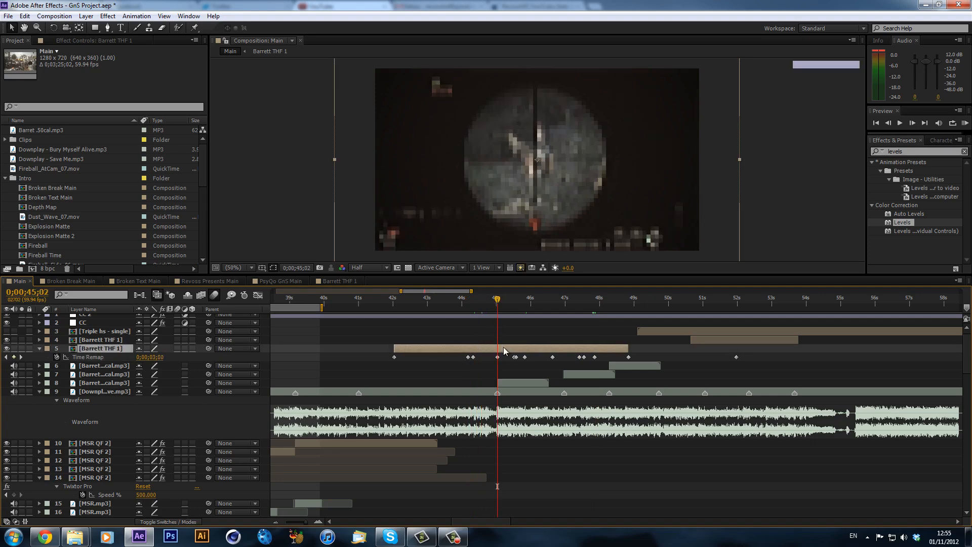
# - Move the Time Remap keyframe before the first shot to 0;00;44;52, just ahead of the 0;00;45;02 beat marker
pyautogui.click(474, 359)
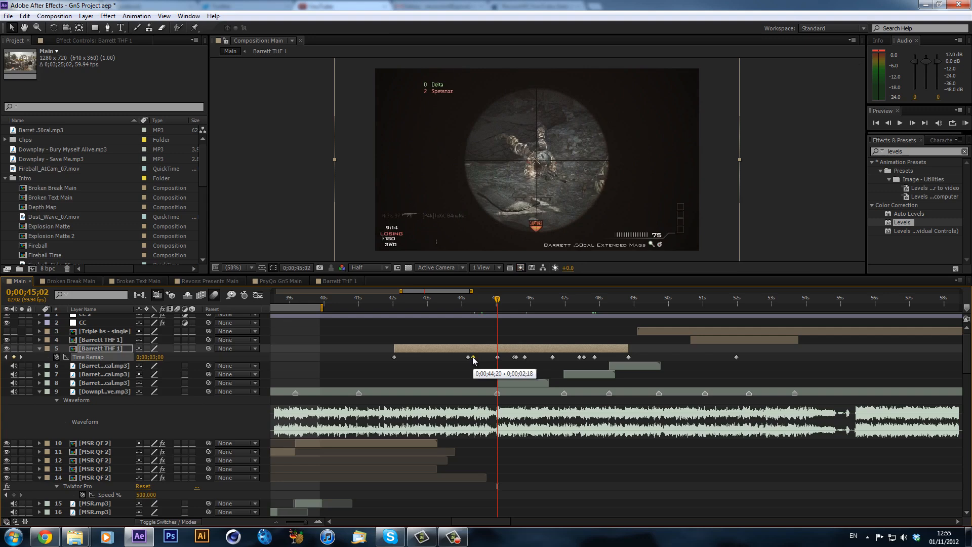
pyautogui.click(473, 301)
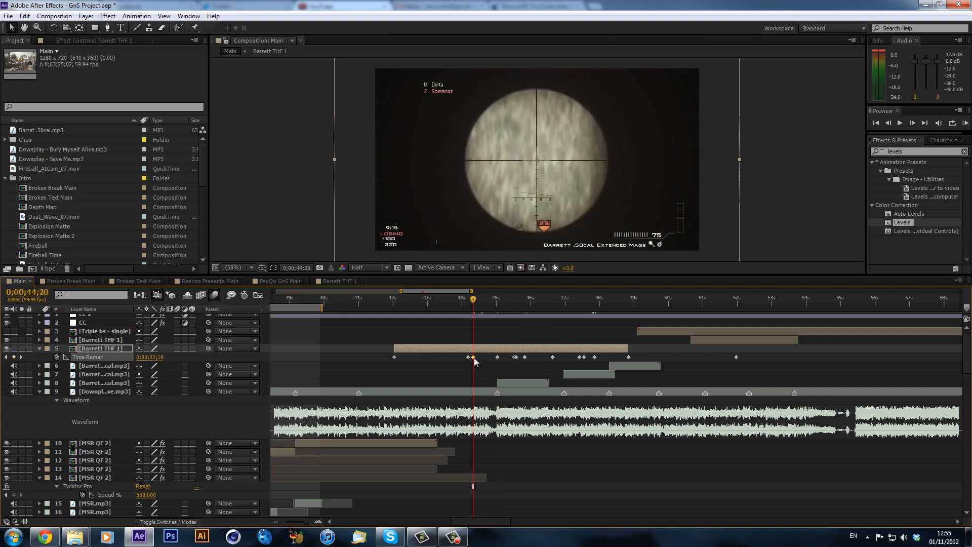
pyautogui.moveTo(475, 360); pyautogui.dragTo(494, 365)
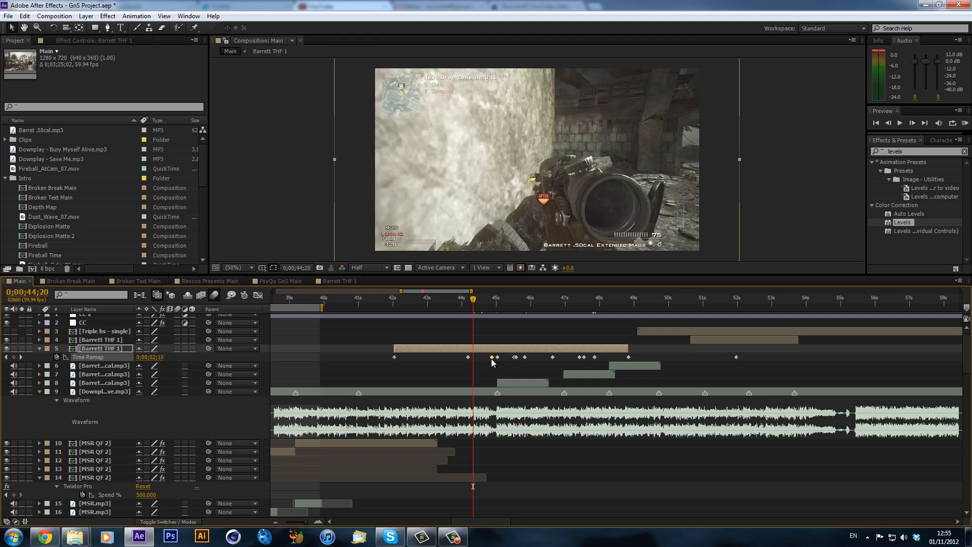
pyautogui.click(490, 306)
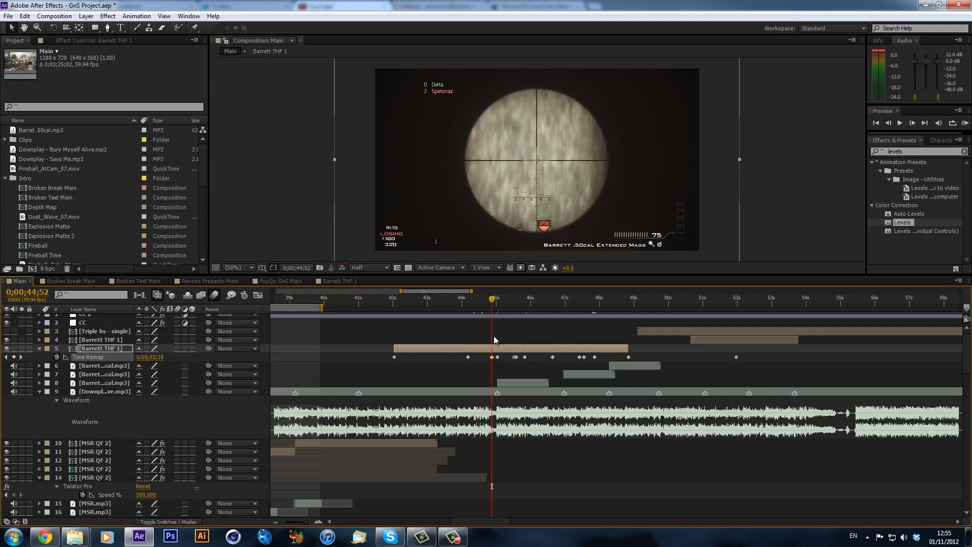
pyautogui.click(491, 357)
# - Shift the Time Remap keyframes from 0;00;45;35 through the last one inside the first Barrett THF 1 part about 0.7 seconds later
pyautogui.moveTo(489, 303); pyautogui.dragTo(564, 314)
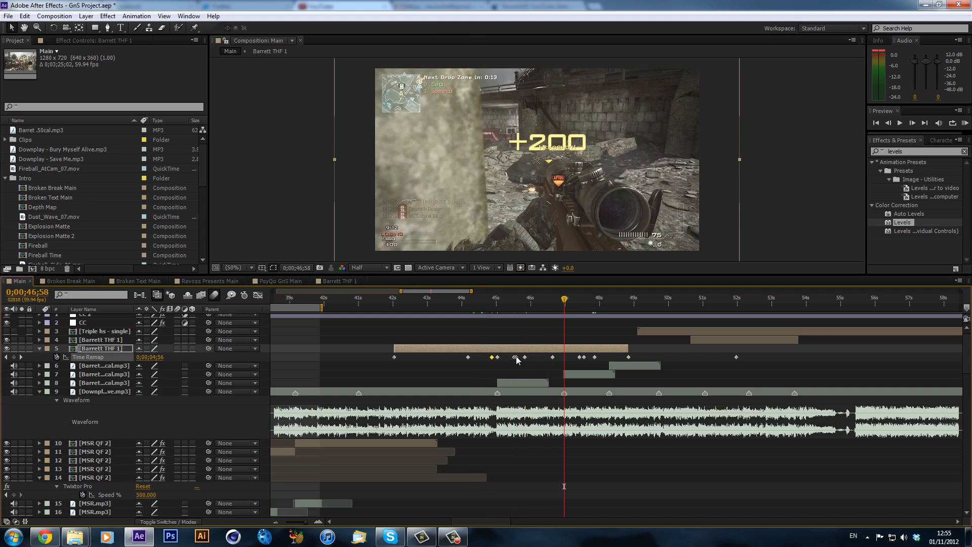
pyautogui.click(516, 358)
pyautogui.keyDown('shift'); pyautogui.click(629, 358); pyautogui.keyUp('shift')
pyautogui.click(514, 307)
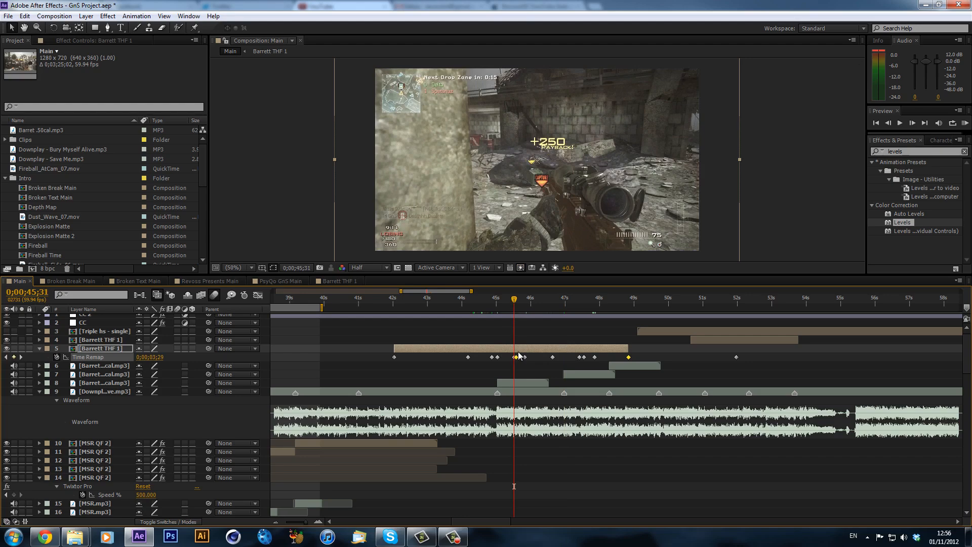
pyautogui.press('pagedown')
pyautogui.press('pagedown')
pyautogui.press('pagedown')
pyautogui.press('pagedown')
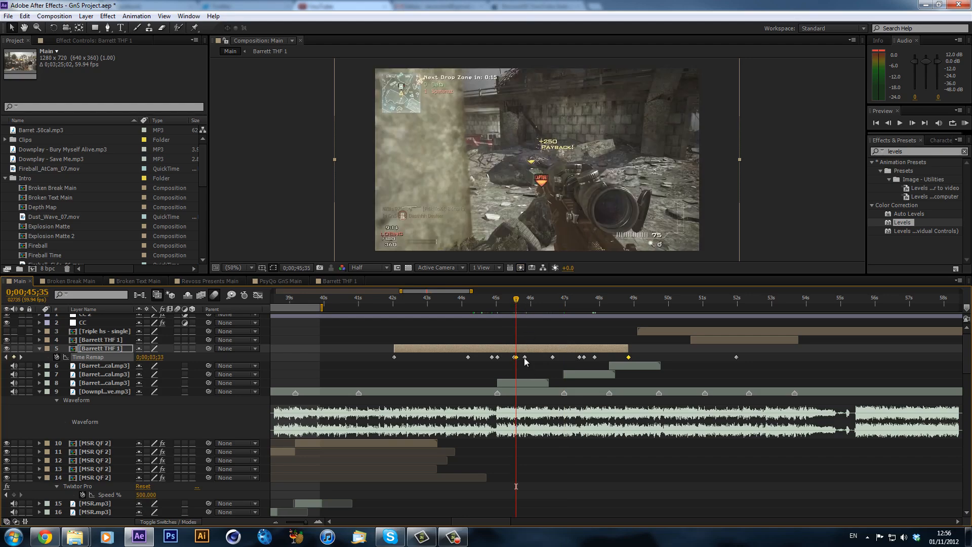
pyautogui.keyDown('shift'); pyautogui.click(552, 357); pyautogui.keyUp('shift')
pyautogui.moveTo(595, 357); pyautogui.dragTo(617, 362)
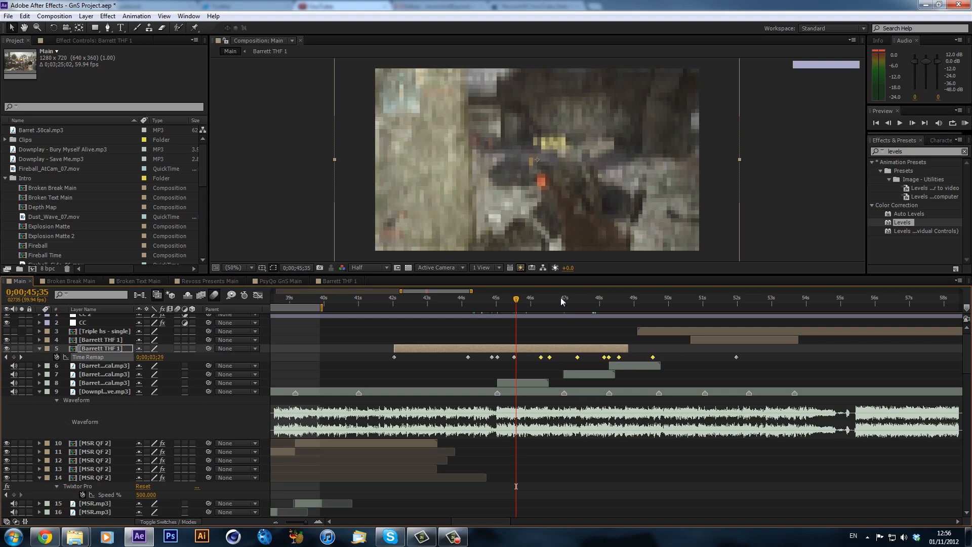
# - Shift those keyframes back so the second shot's keyframe lands on the 0;00;46;58 beat marker, and move the preceding keyframe just before it
pyautogui.click(565, 300)
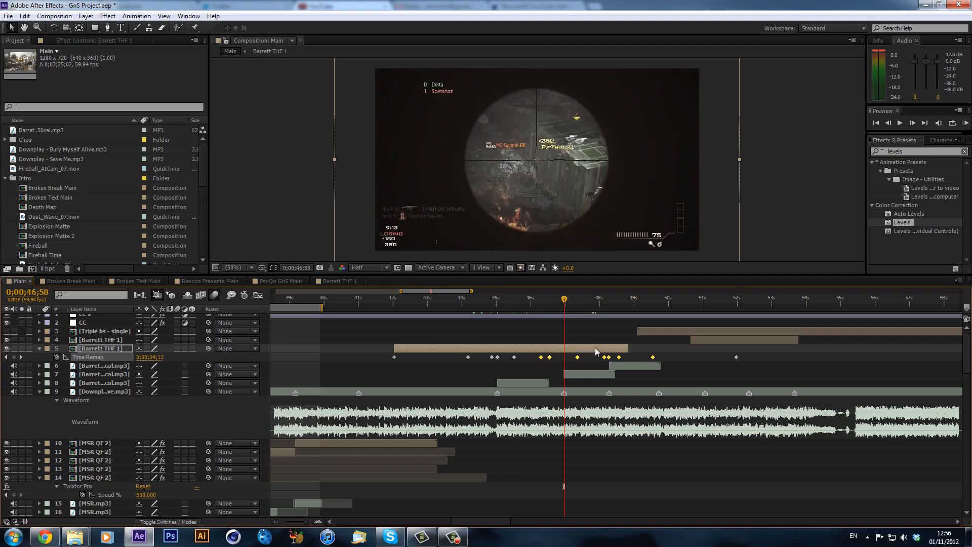
pyautogui.moveTo(595, 347); pyautogui.dragTo(586, 345)
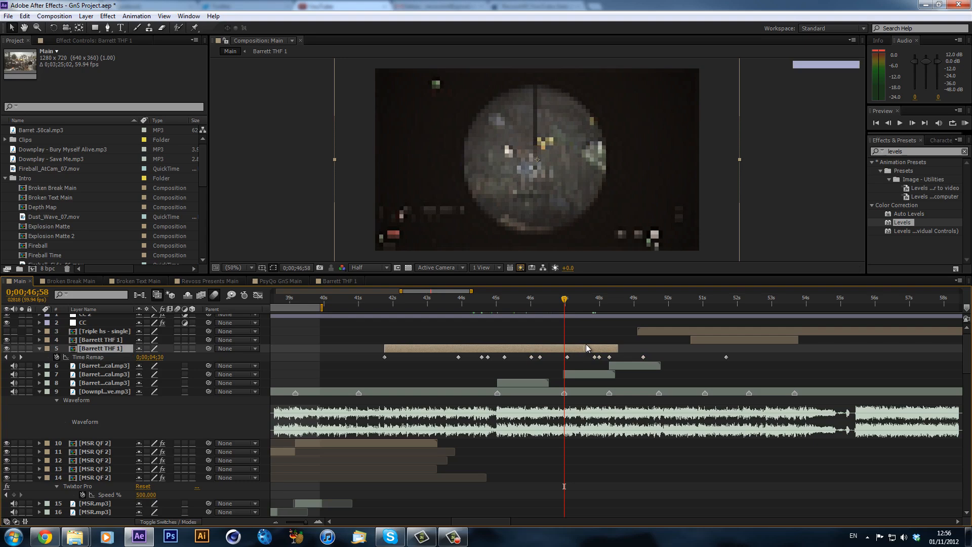
pyautogui.hotkey('ctrl', 'z')
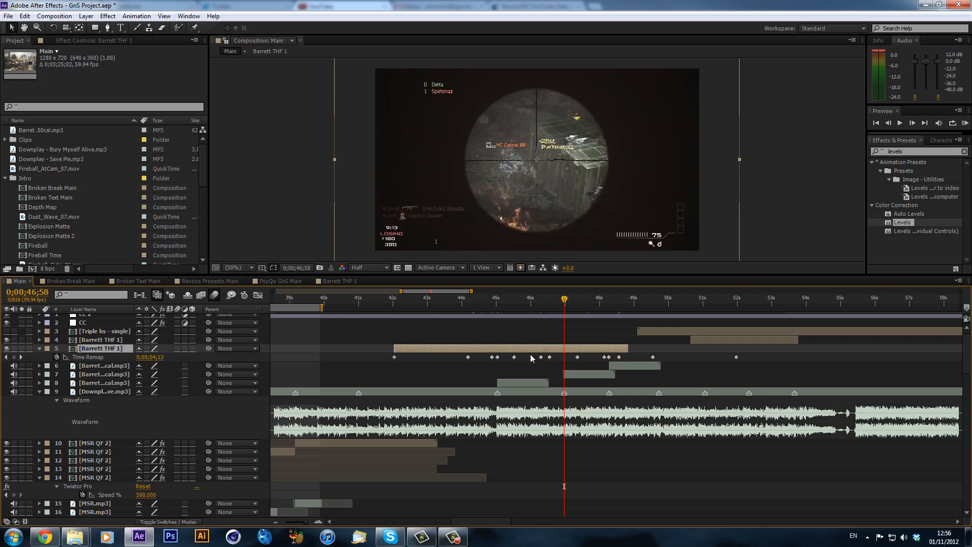
pyautogui.moveTo(532, 357); pyautogui.dragTo(716, 363)
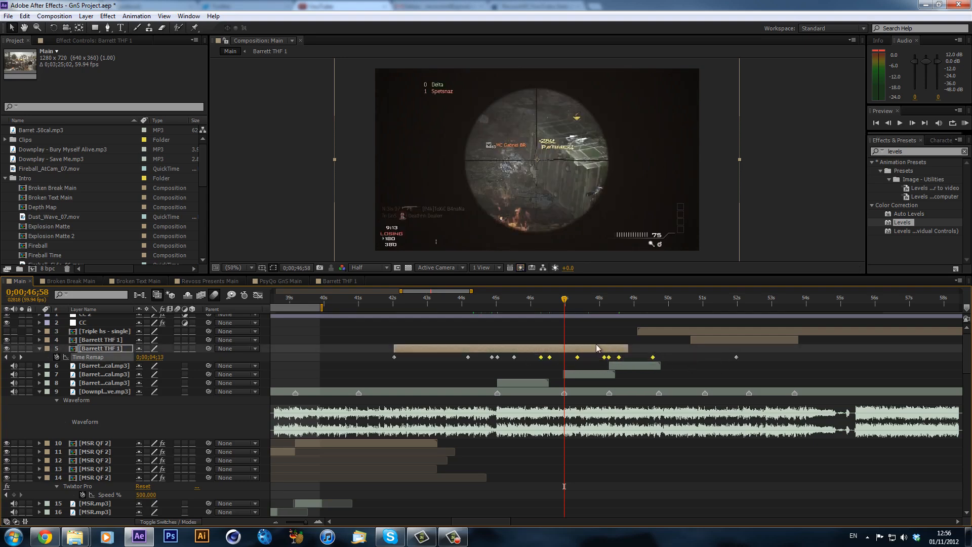
pyautogui.moveTo(578, 358); pyautogui.dragTo(566, 360)
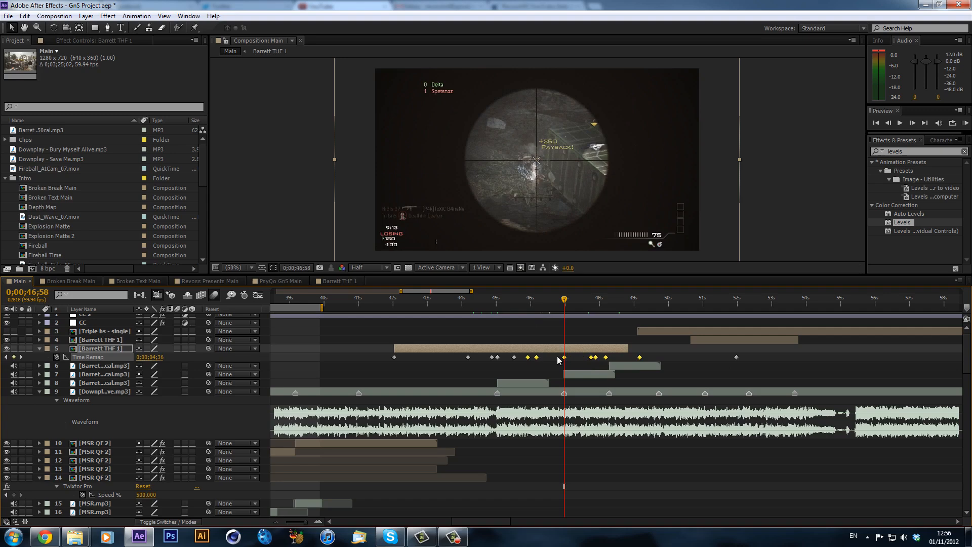
pyautogui.click(539, 361)
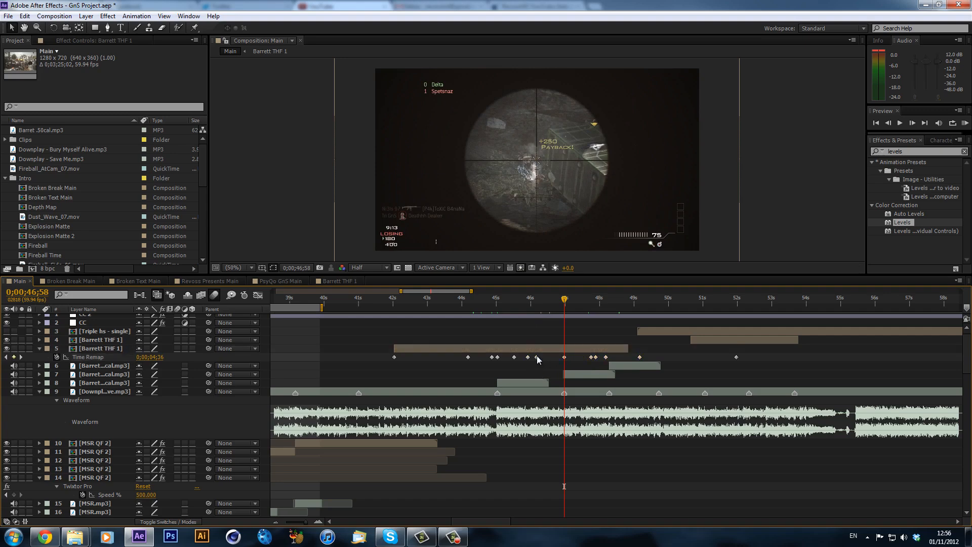
pyautogui.moveTo(538, 357); pyautogui.dragTo(556, 363)
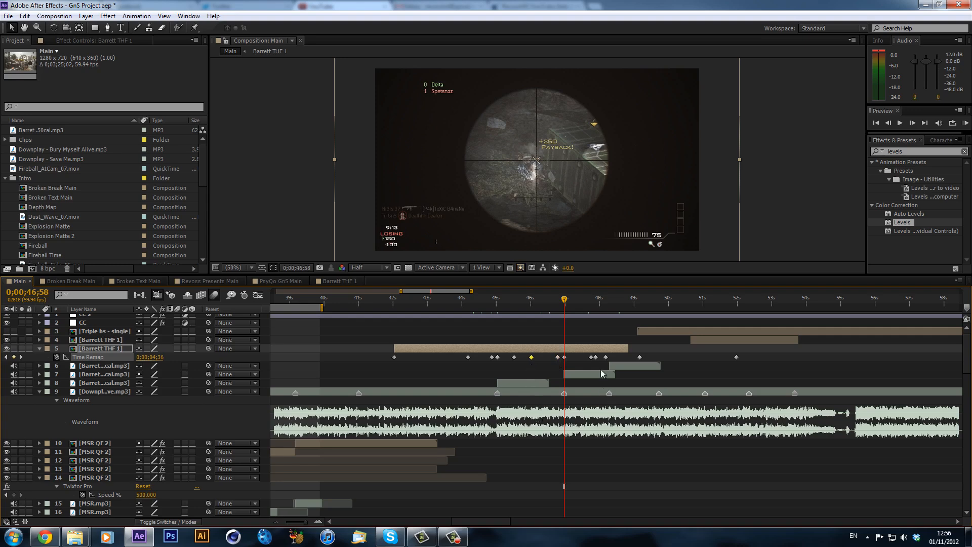
# - Rearrange the last Time Remap keyframes so the final shot's keyframe lands on the 0;00;48;17 beat marker, with the scope-up keyframes closely before it
pyautogui.moveTo(580, 302); pyautogui.dragTo(609, 306)
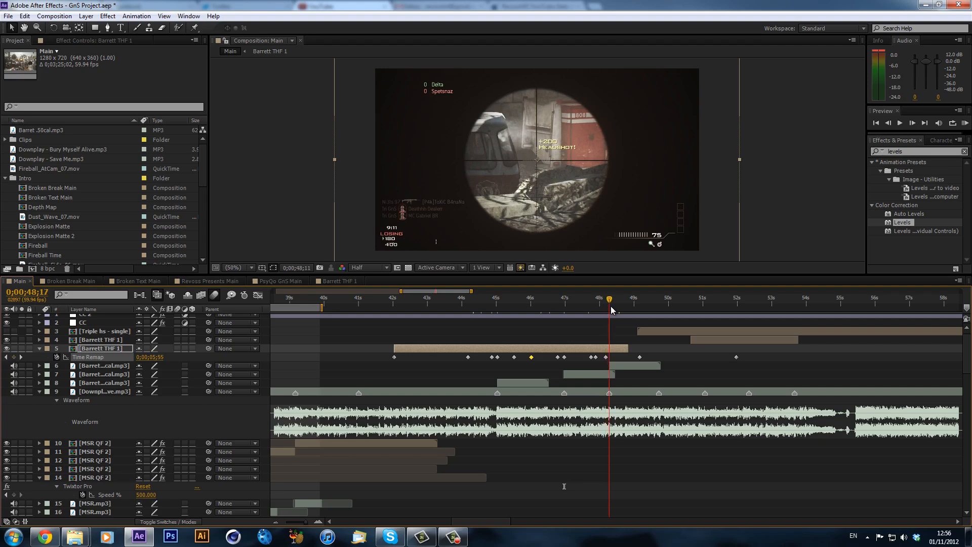
pyautogui.click(676, 299)
pyautogui.moveTo(676, 302); pyautogui.dragTo(599, 358)
pyautogui.click(606, 357)
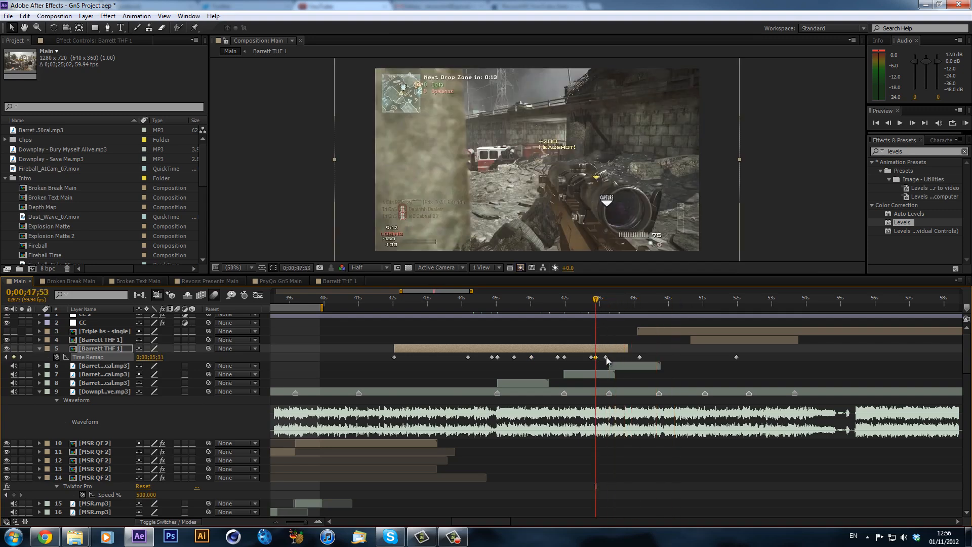
pyautogui.click(640, 357)
pyautogui.click(609, 303)
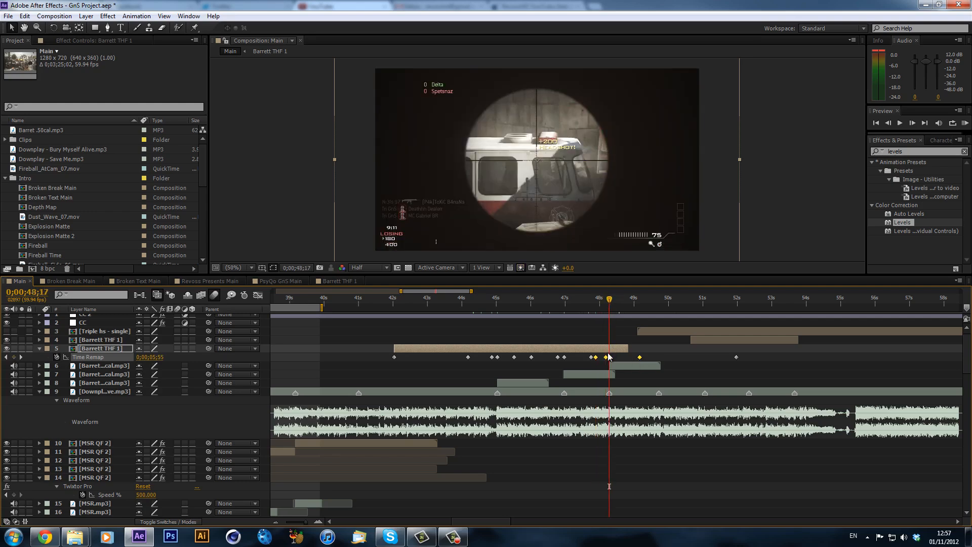
pyautogui.moveTo(607, 357); pyautogui.dragTo(609, 357)
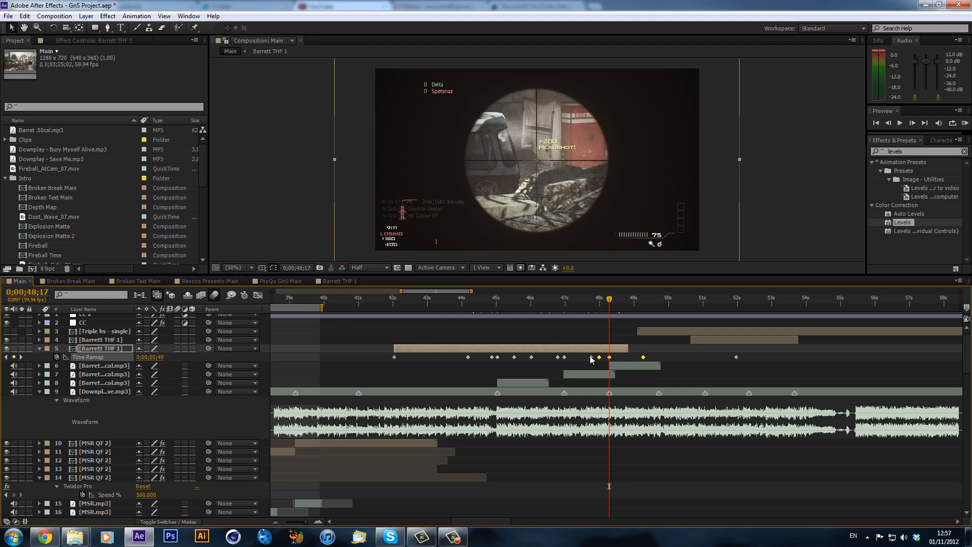
pyautogui.moveTo(591, 357); pyautogui.dragTo(583, 362)
pyautogui.moveTo(609, 357); pyautogui.dragTo(606, 358)
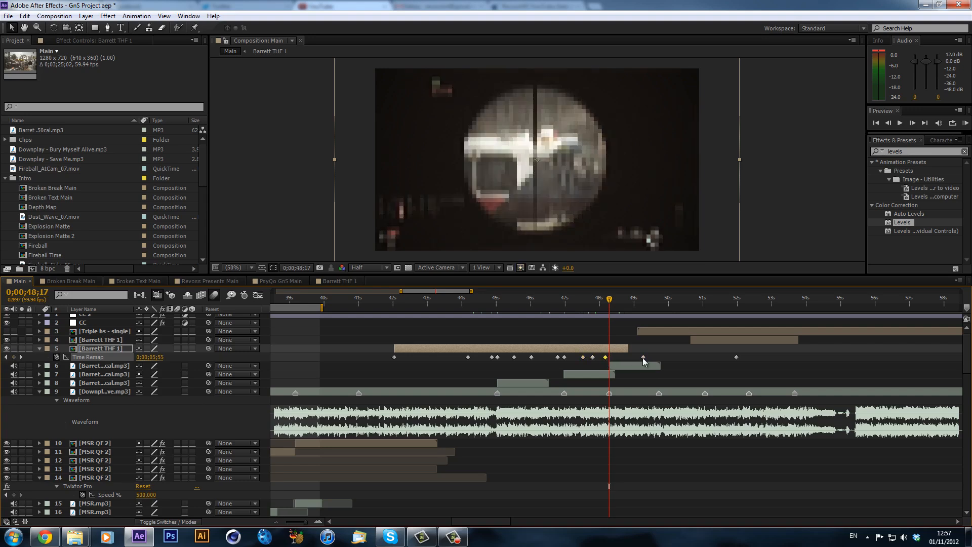
pyautogui.moveTo(628, 358); pyautogui.dragTo(610, 358)
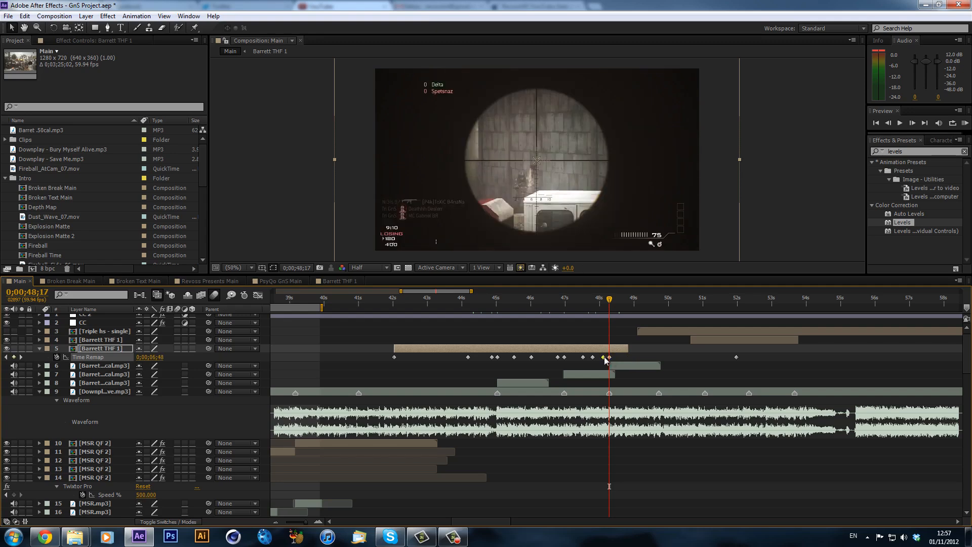
# - Trim the end of the first Barrett THF 1 part to 0;00;48;17 and move the second part to start there
pyautogui.moveTo(607, 298)
pyautogui.mouseDown()
pyautogui.moveTo(483, 311)
pyautogui.moveTo(618, 311)
pyautogui.moveTo(609, 312)
pyautogui.mouseUp()
pyautogui.hotkey('alt', ']')
pyautogui.moveTo(729, 342); pyautogui.dragTo(660, 346)
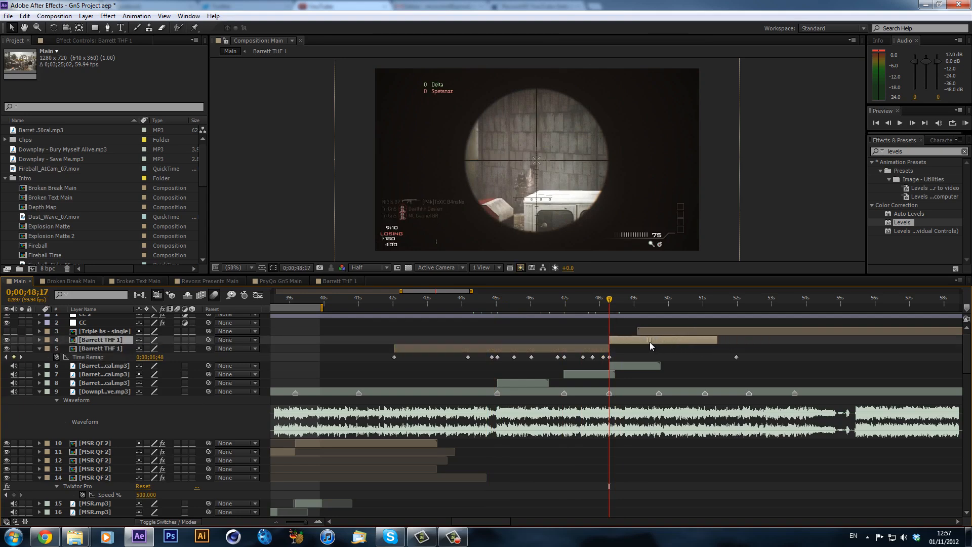
# - Disable Time Remapping on the second Barrett THF 1 part and apply the Twixtor Pro effect to it
pyautogui.rightClick(651, 340)
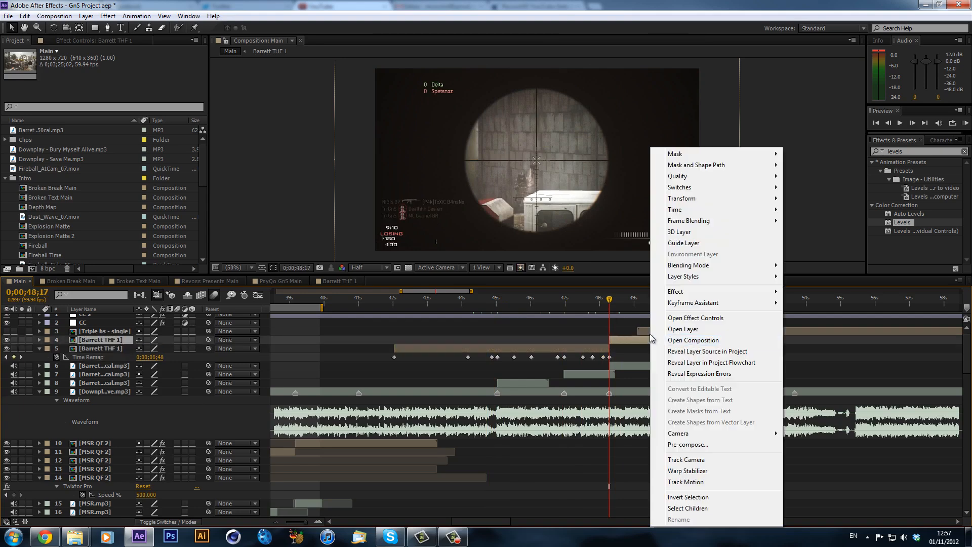
pyautogui.moveTo(699, 208)
pyautogui.click(849, 210)
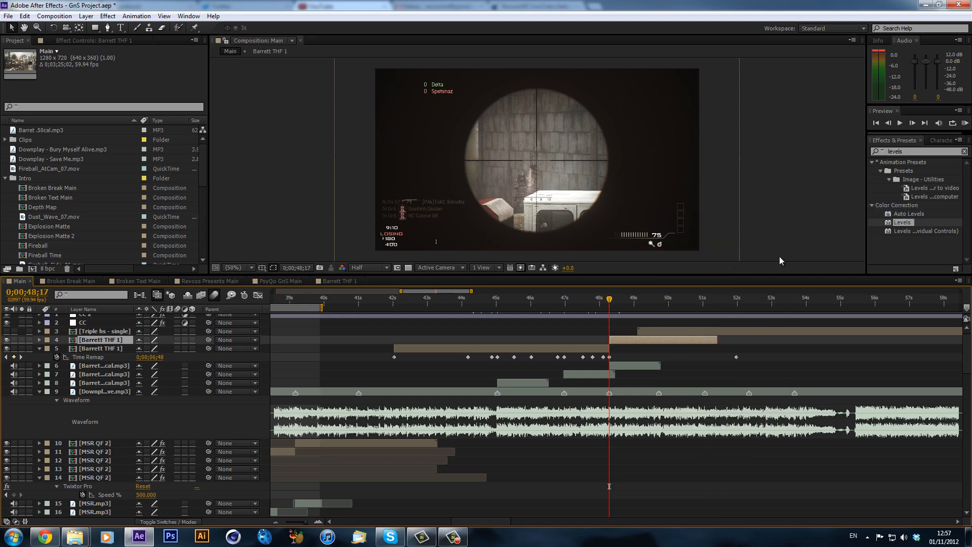
pyautogui.hotkey('ctrl', '5')
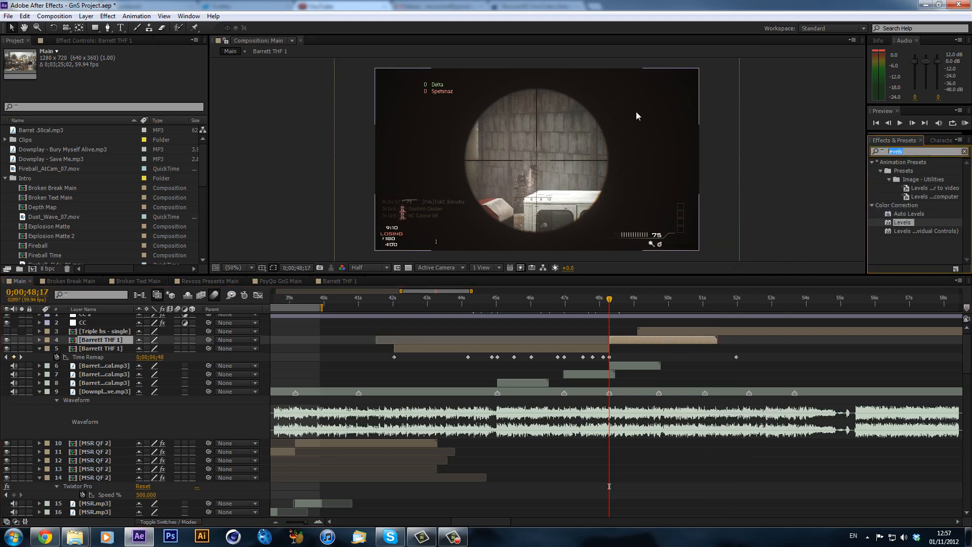
pyautogui.write('twixtor')
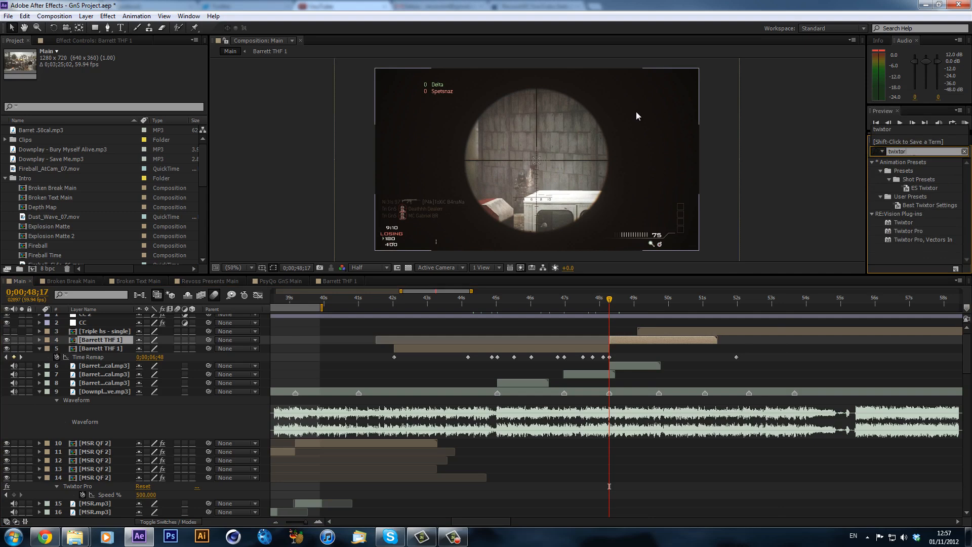
pyautogui.moveTo(924, 230); pyautogui.dragTo(633, 305)
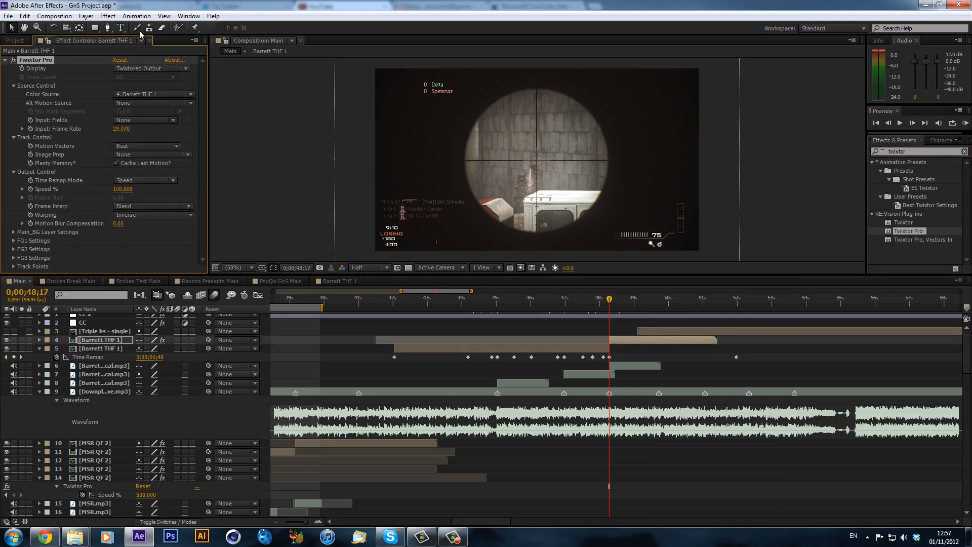
# - Apply the Best Twixtor Settings preset to the second Barrett THF 1 part and set Twixtor's Color Source to 4. Barrett THF 1
pyautogui.click(133, 17)
pyautogui.moveTo(167, 51)
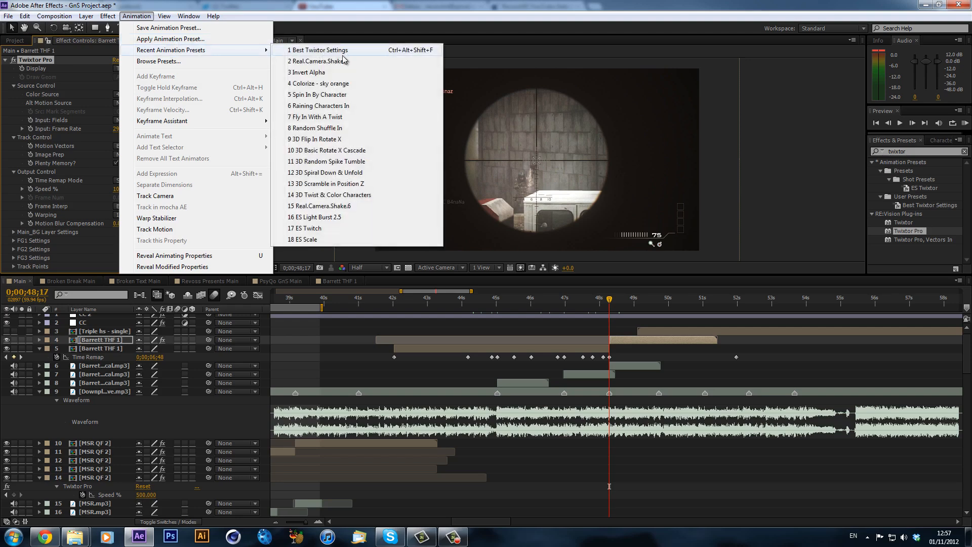
pyautogui.click(349, 50)
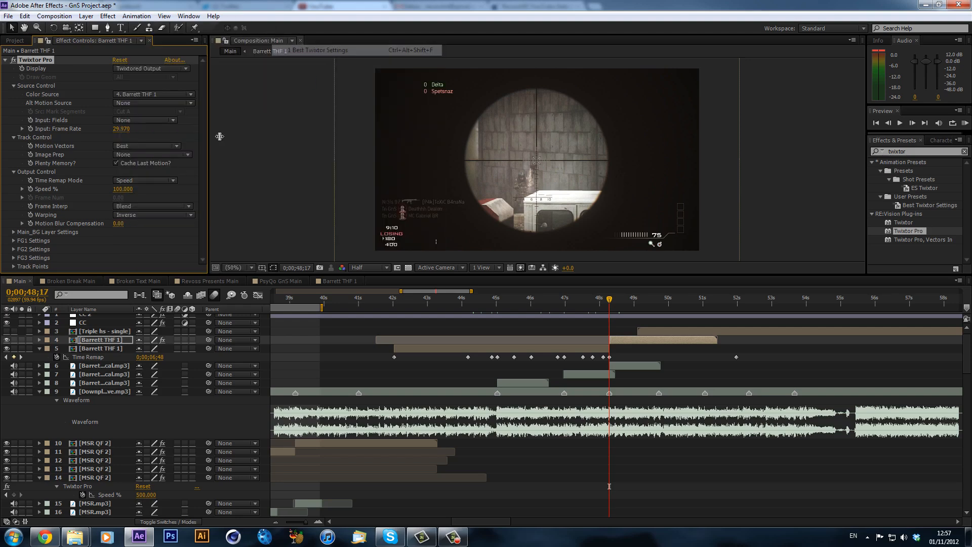
pyautogui.click(155, 93)
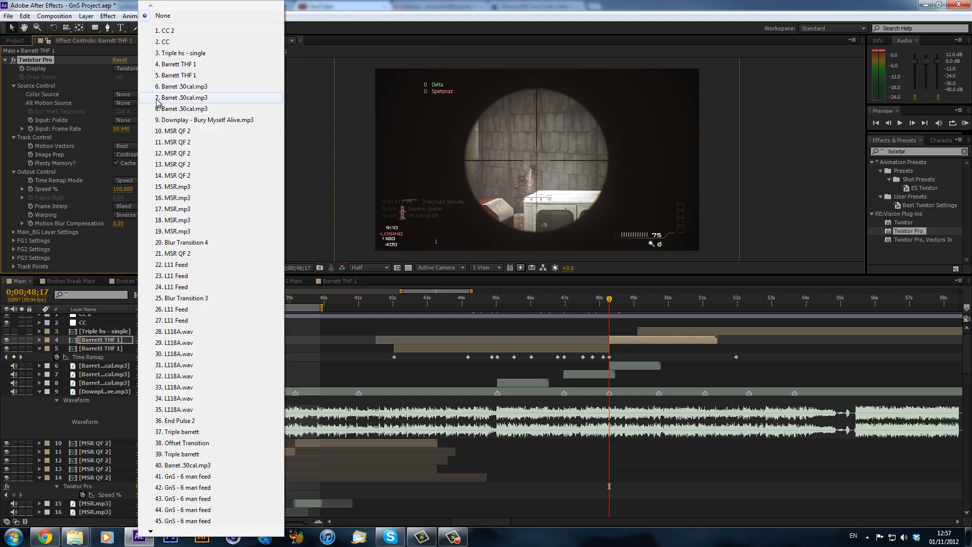
pyautogui.click(172, 64)
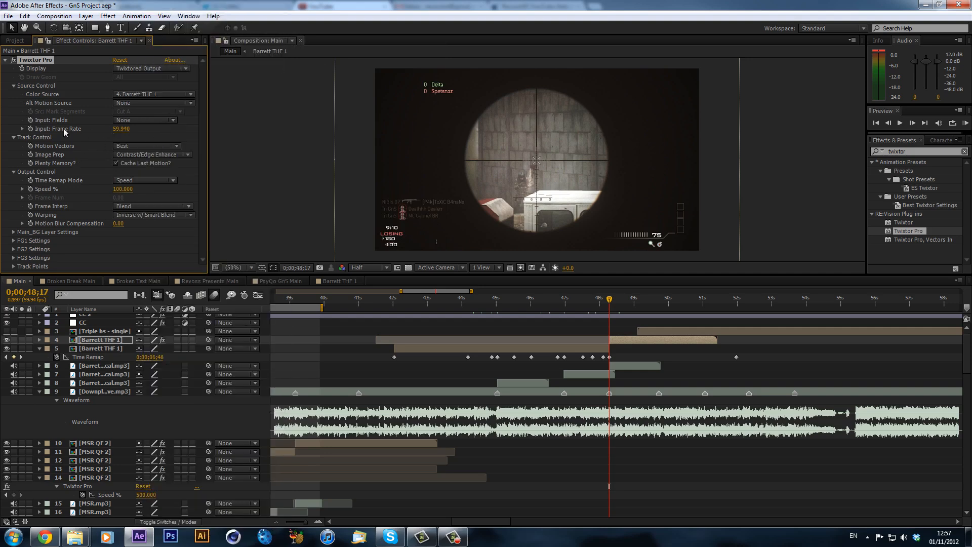
# - Start keyframing Twixtor's Speed % at 0;00;48;37 on the second Barrett THF 1 part
pyautogui.moveTo(615, 300); pyautogui.dragTo(621, 302)
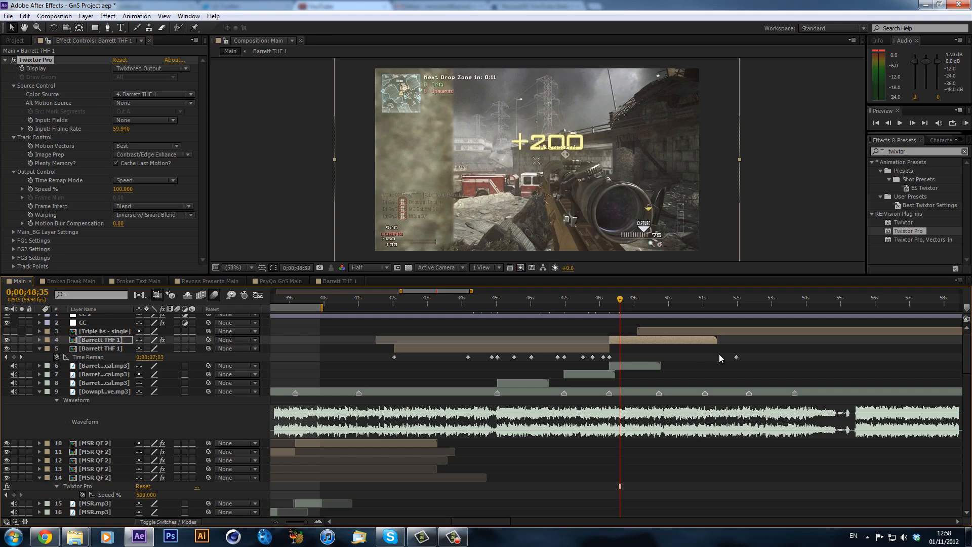
pyautogui.press('pagedown')
pyautogui.press('pagedown')
pyautogui.press('pagedown')
pyautogui.press('pagedown')
pyautogui.press('pageup')
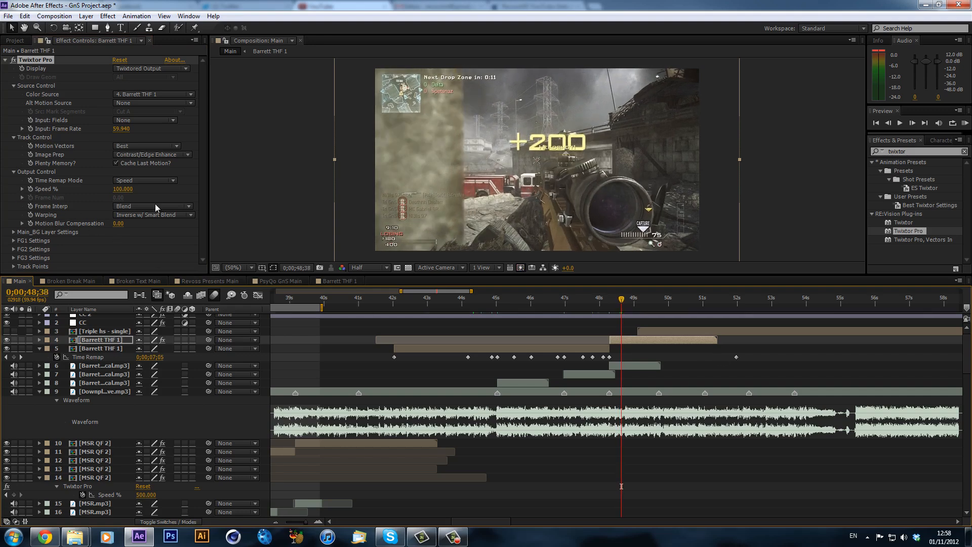
pyautogui.press('pageup')
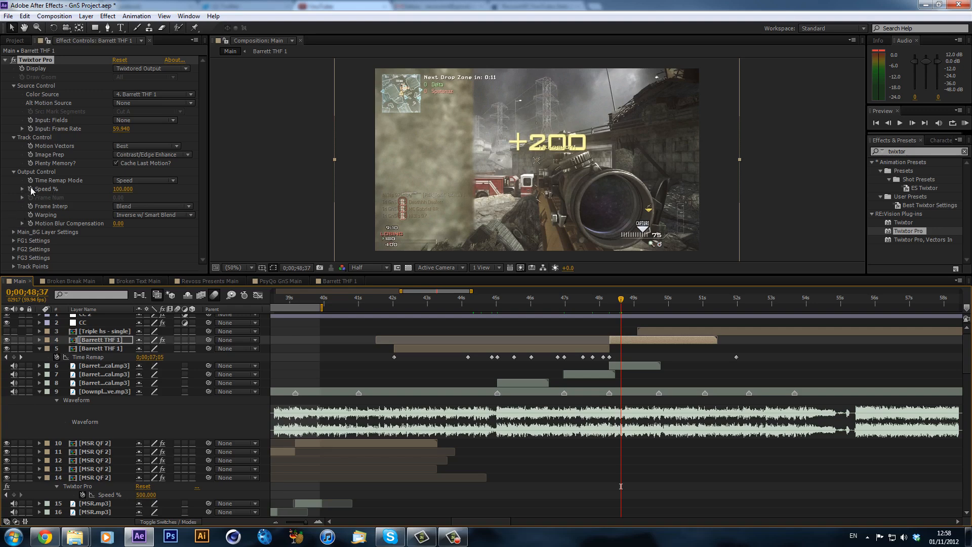
pyautogui.click(31, 189)
# - Add a Twixtor Speed % keyframe of 2 at 0;00;48;39, two frames after the first one
pyautogui.press('pagedown')
pyautogui.press('pagedown')
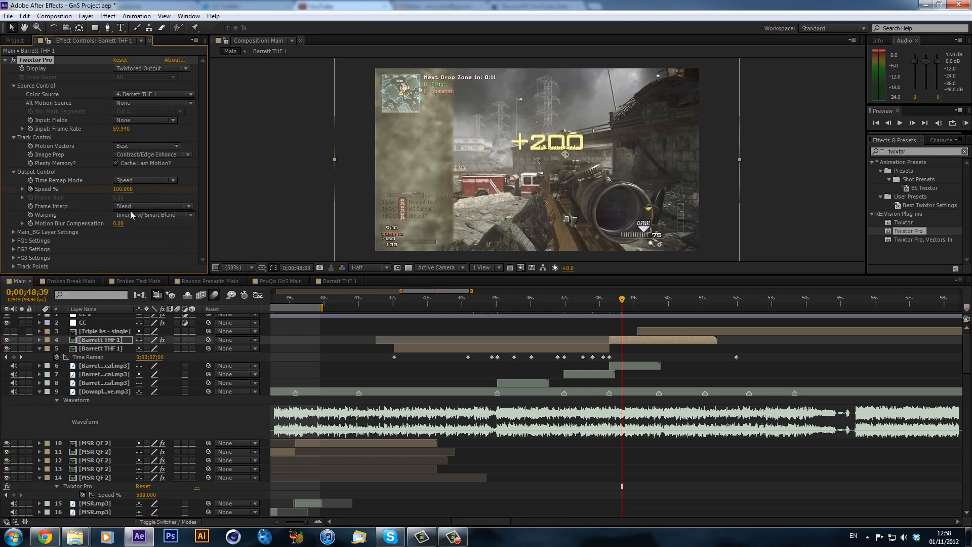
pyautogui.write('2')
pyautogui.press('Return')
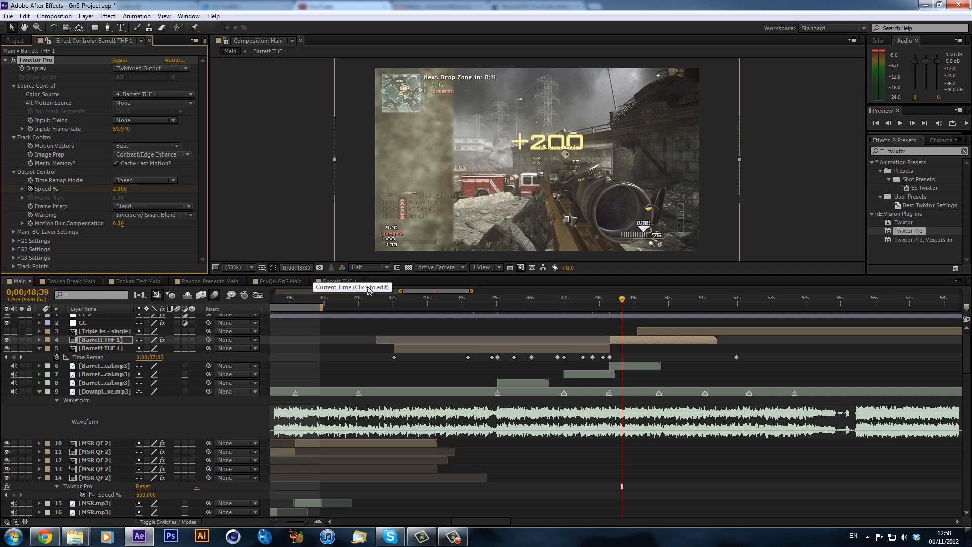
# - Set the Main composition's work area to run from 0;00;43;51 to 0;00;49;36
pyautogui.moveTo(622, 300); pyautogui.dragTo(657, 308)
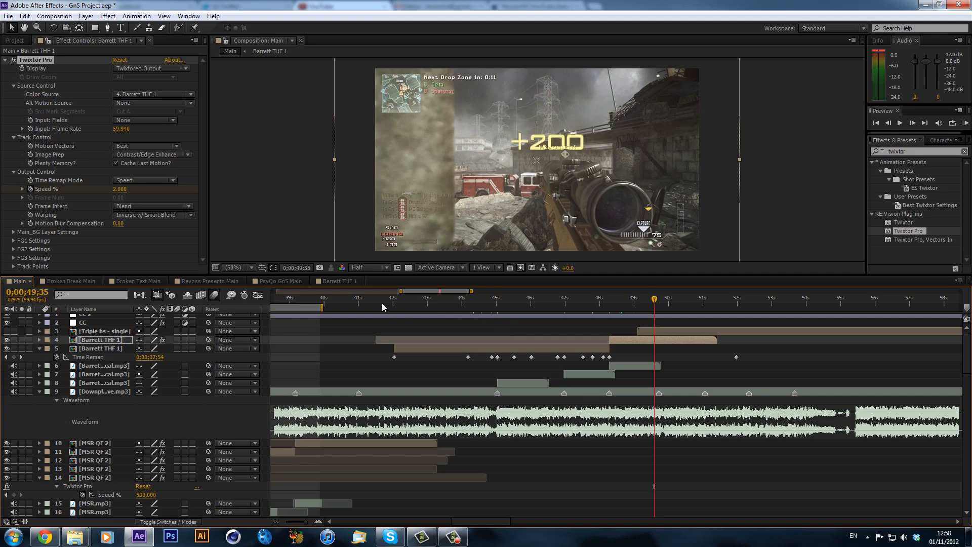
pyautogui.moveTo(382, 303); pyautogui.dragTo(377, 306)
pyautogui.press('b')
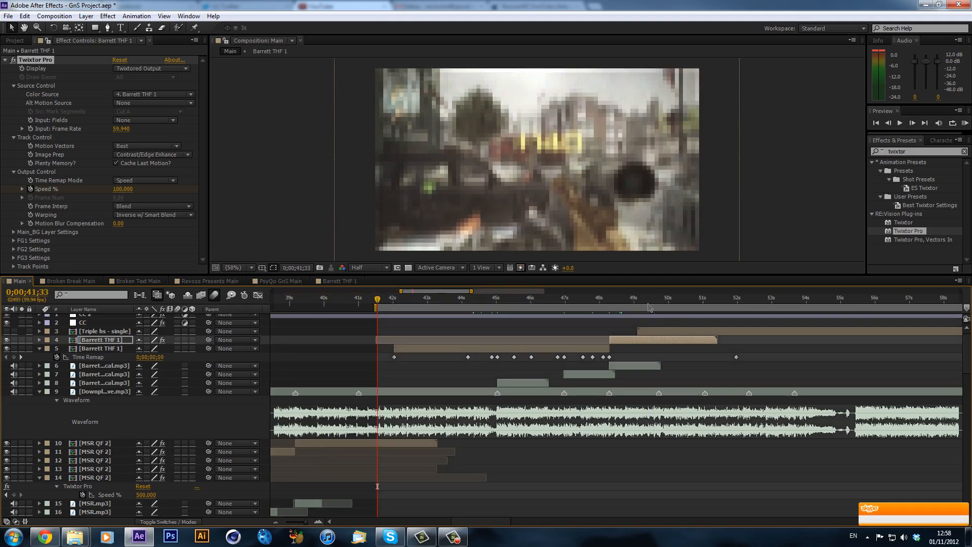
pyautogui.click(655, 299)
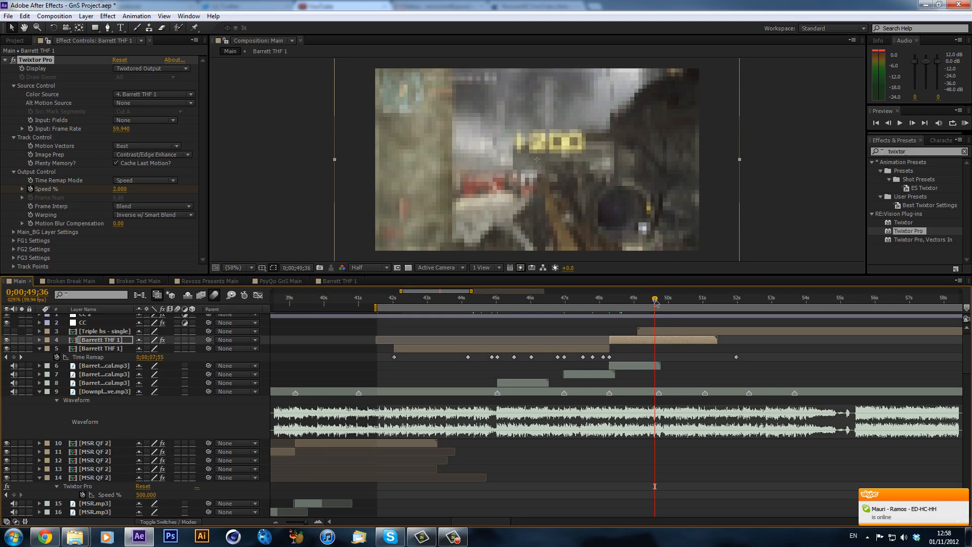
pyautogui.press('n')
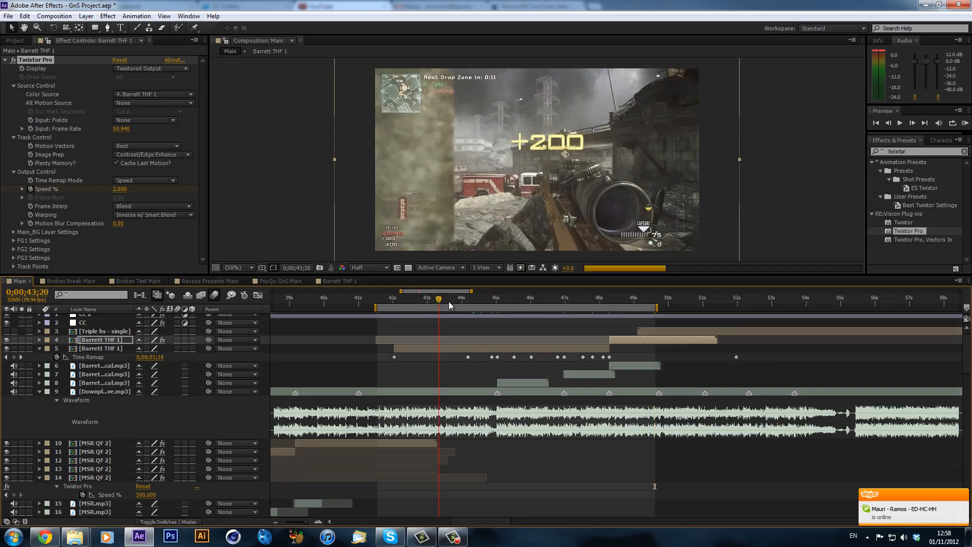
pyautogui.click(450, 299)
pyautogui.moveTo(465, 306); pyautogui.dragTo(457, 309)
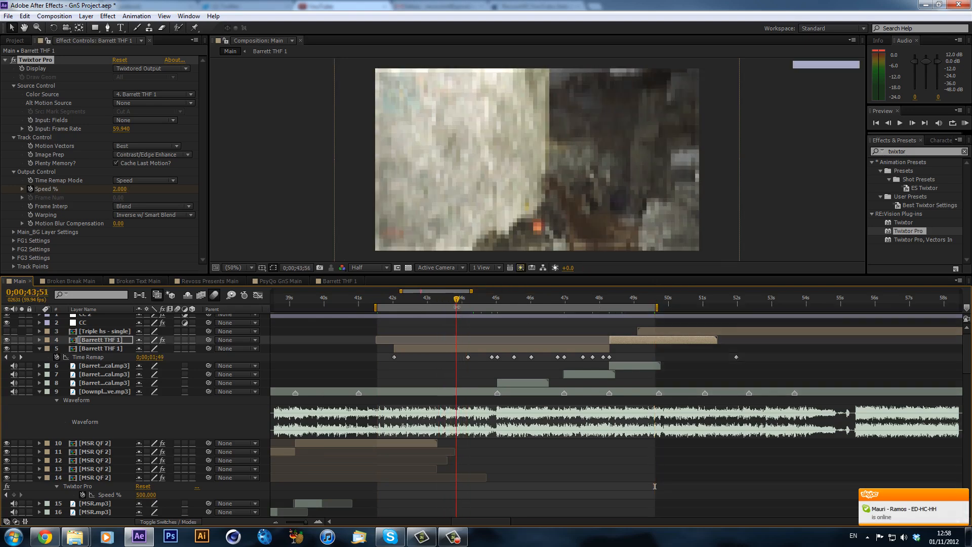
pyautogui.press('b')
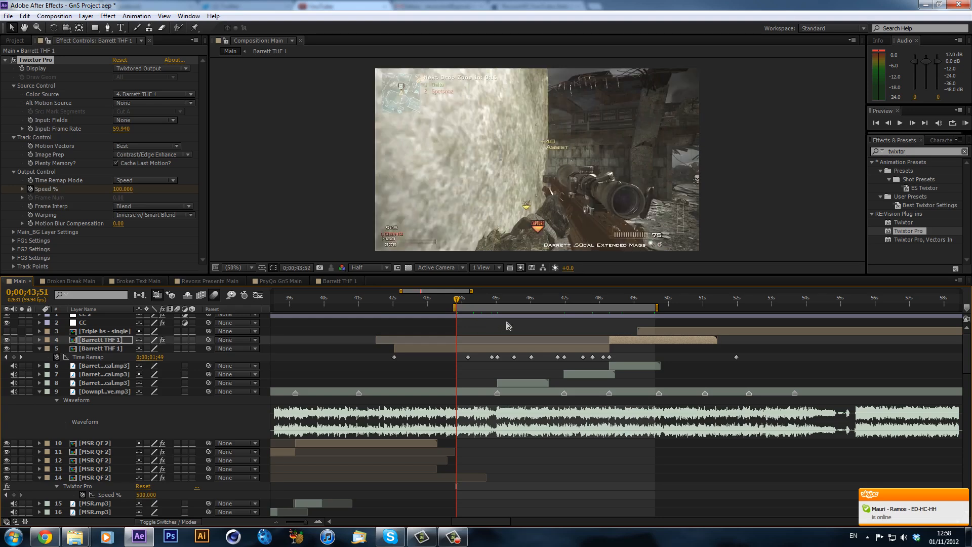
# - Lower the preview resolution to Quarter and play a RAM preview of the work area
pyautogui.click(385, 267)
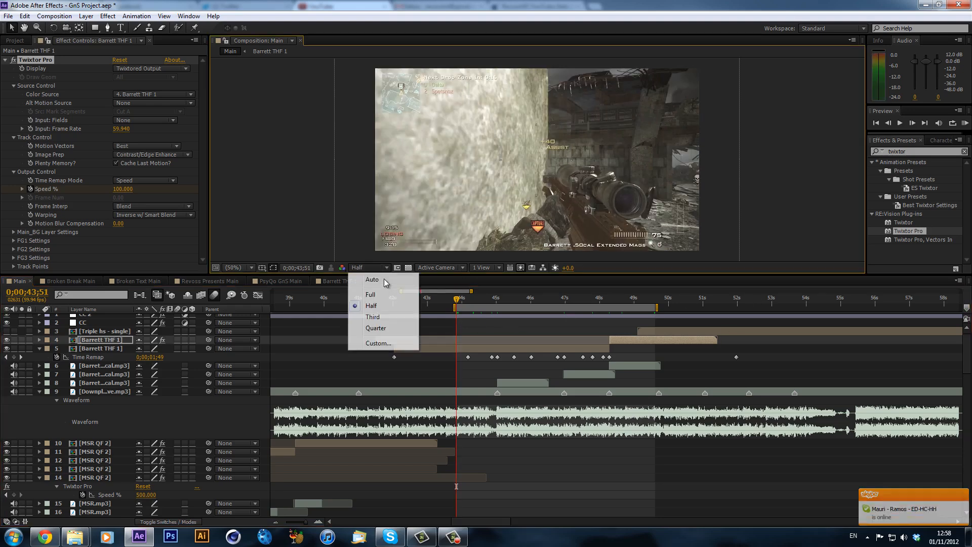
pyautogui.click(384, 328)
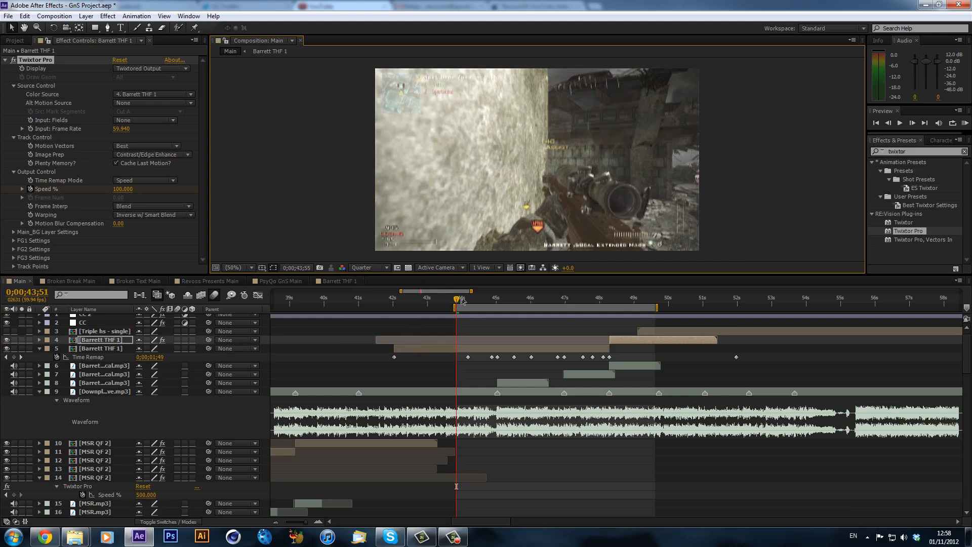
pyautogui.press('KP_0')
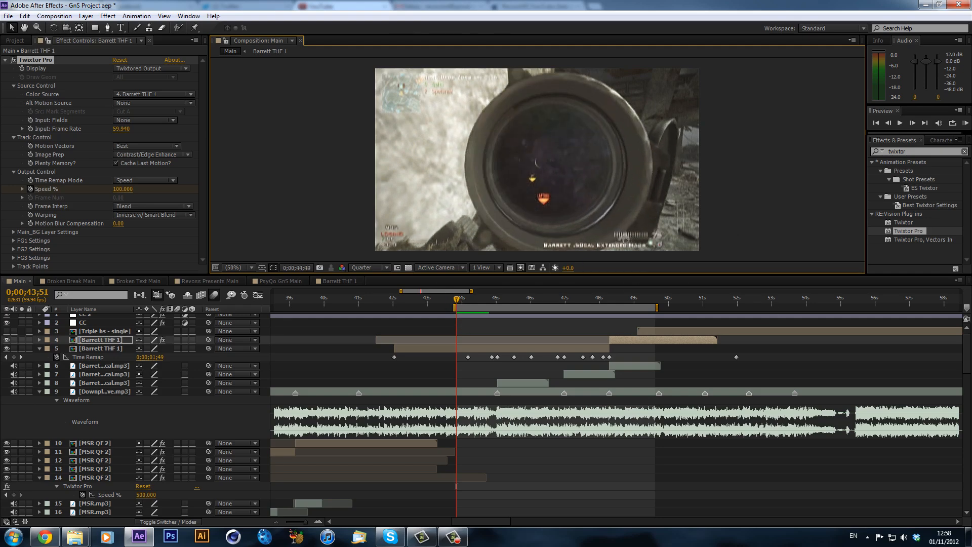
pyautogui.click(452, 538)
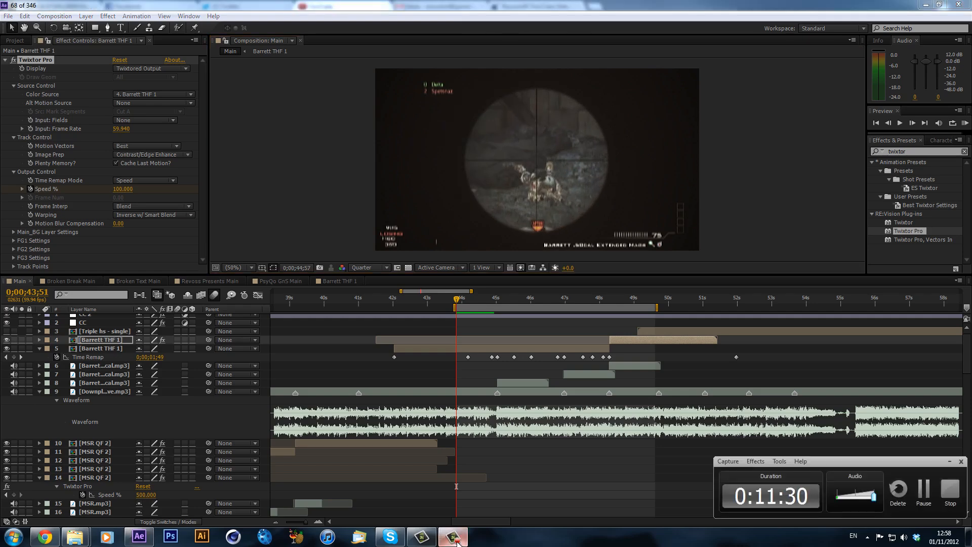
pyautogui.click(454, 539)
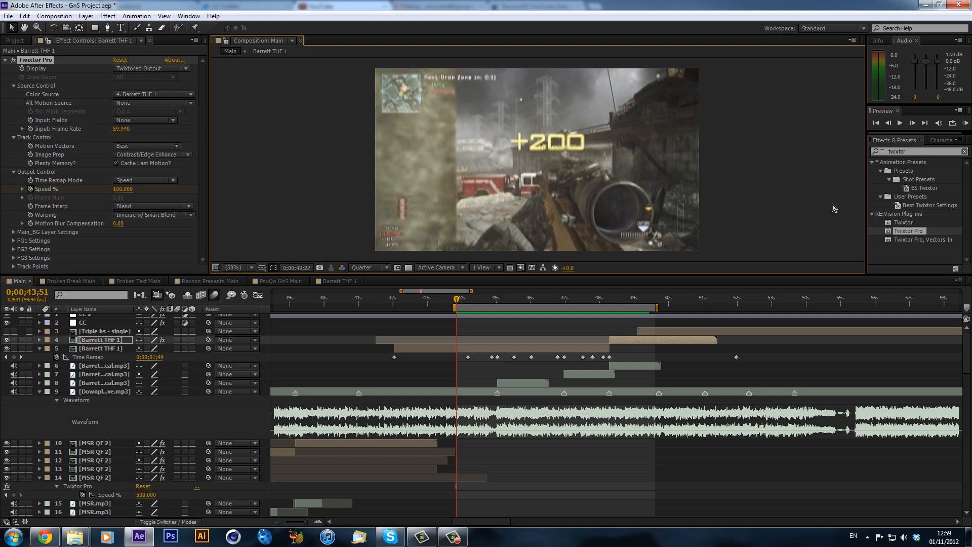
pyautogui.press('KP_0')
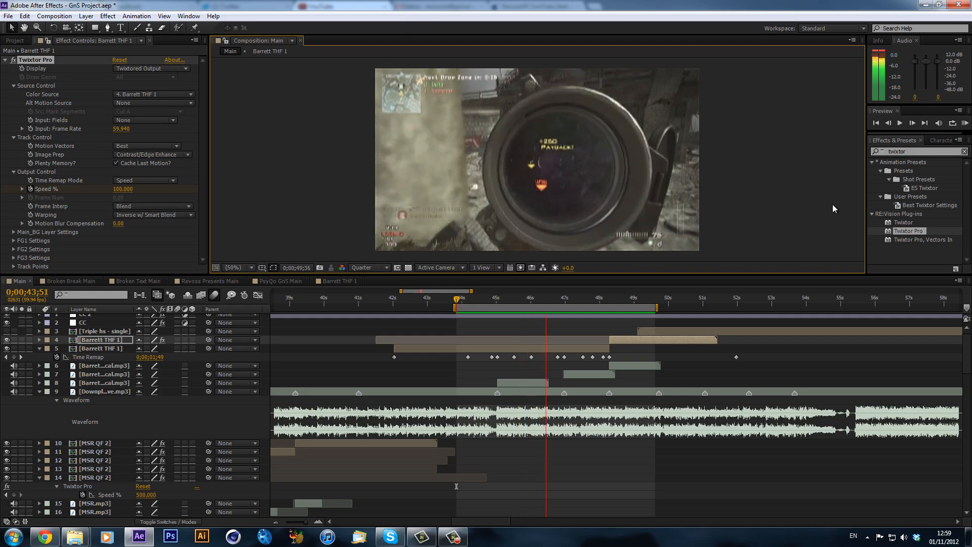
pyautogui.press('space')
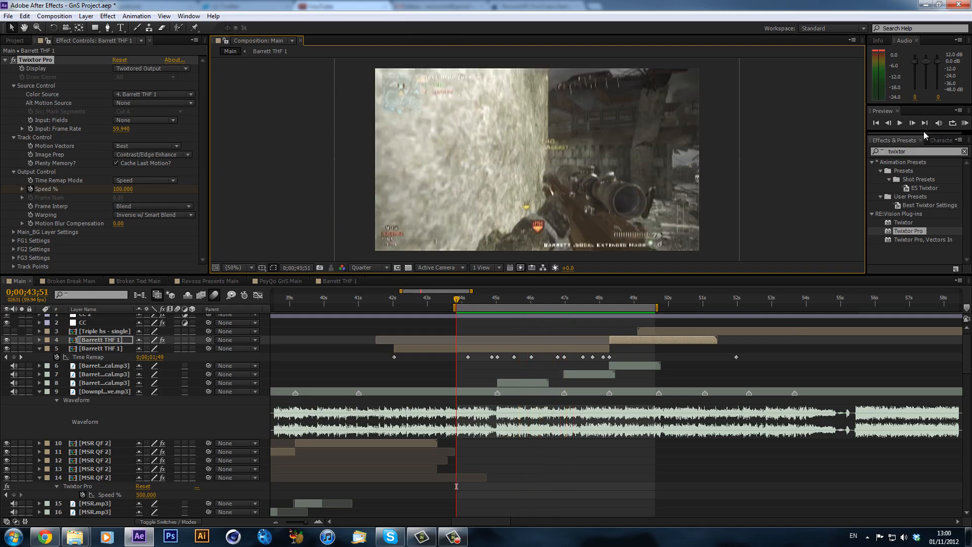
# - Enlarge and close the audio meters to expose the playback info, replaying the RAM preview to check its frame rate
pyautogui.moveTo(930, 130)
pyautogui.mouseDown()
pyautogui.moveTo(932, 162)
pyautogui.moveTo(934, 145)
pyautogui.mouseUp()
pyautogui.click(917, 41)
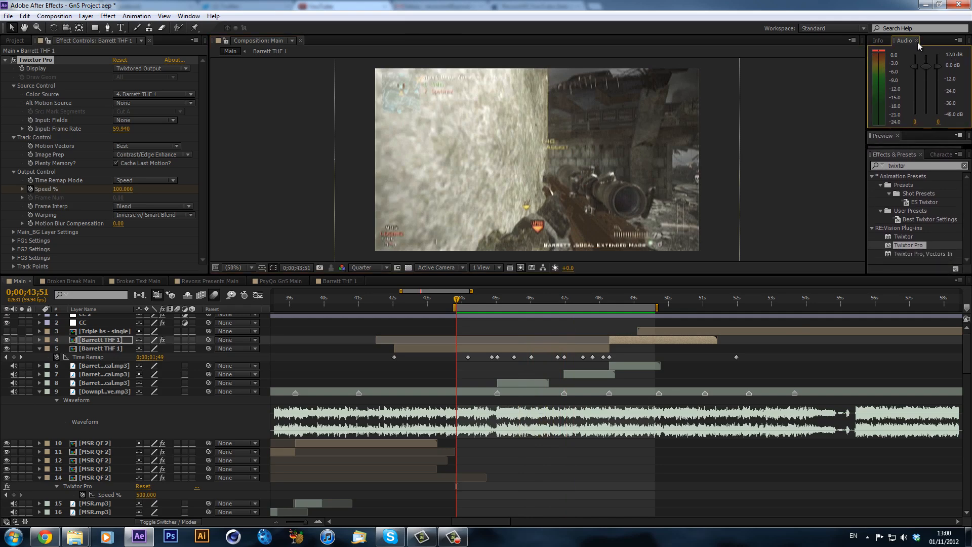
pyautogui.press('space')
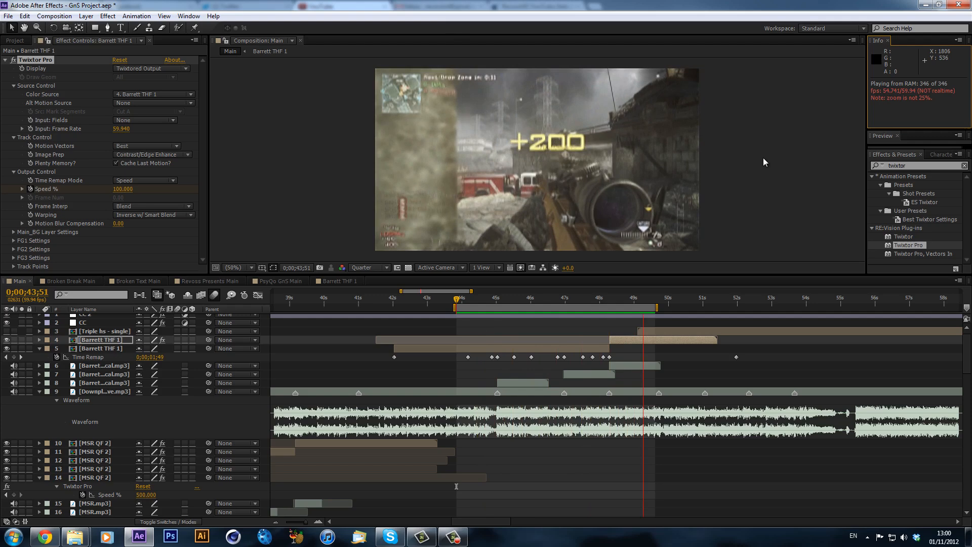
pyautogui.press('space')
# - Scrub through the Barrett THF 1 section to check the shots against the beat markers at 0;00;45;02 and 0;00;47;03
pyautogui.moveTo(480, 304); pyautogui.dragTo(504, 308)
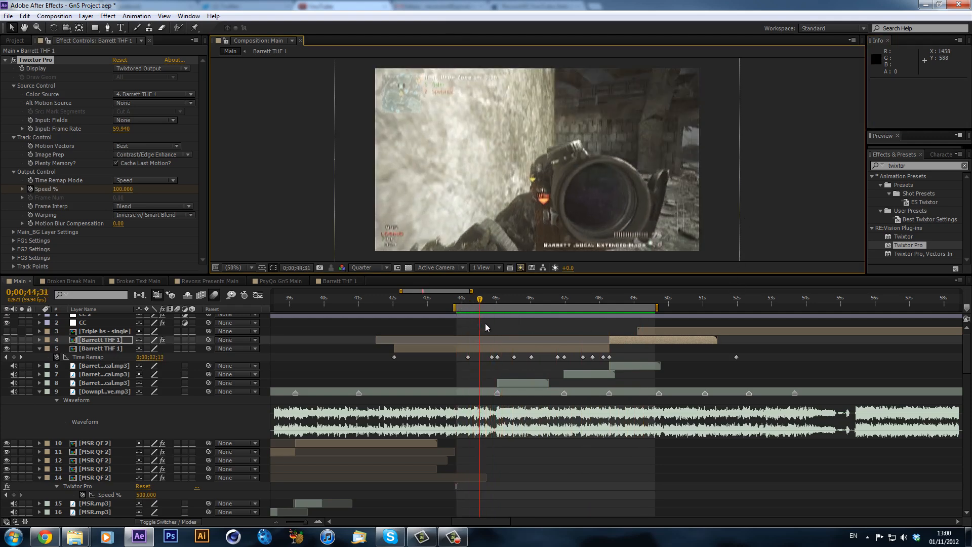
pyautogui.moveTo(538, 322); pyautogui.dragTo(566, 382)
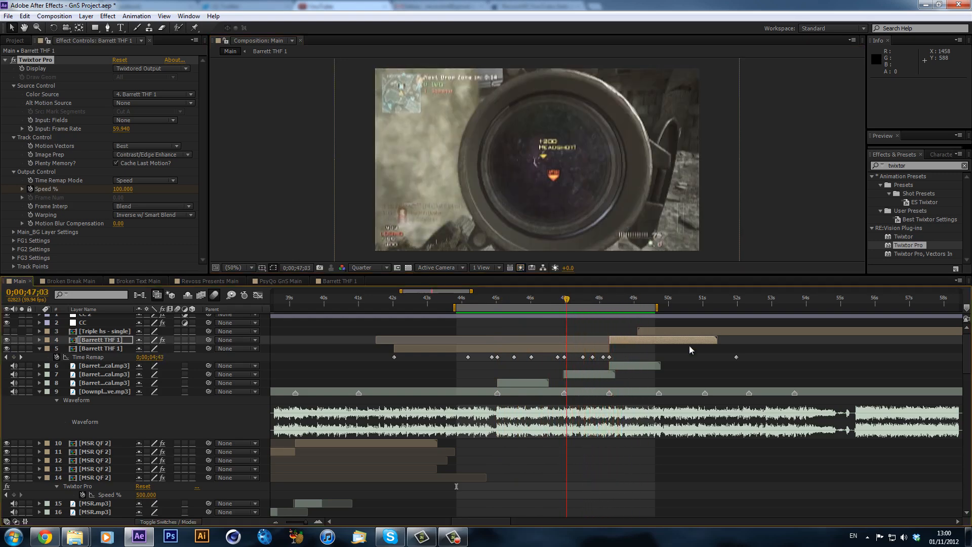
pyautogui.click(492, 302)
pyautogui.moveTo(488, 302)
pyautogui.mouseDown()
pyautogui.moveTo(478, 303)
pyautogui.moveTo(498, 312)
pyautogui.mouseUp()
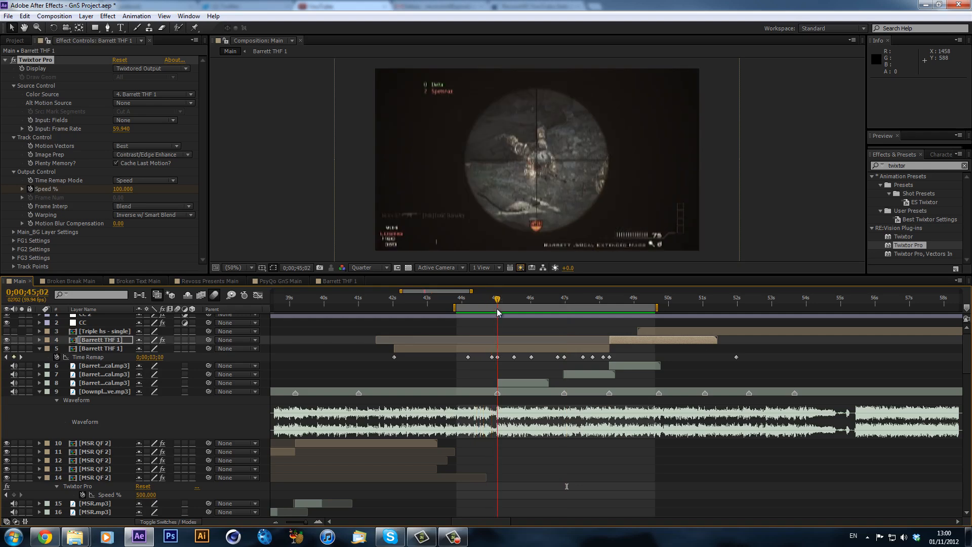
# - Move the second Time Remap keyframe of the first Barrett THF 1 part earlier, to 0;00;43;36
pyautogui.click(496, 354)
pyautogui.click(490, 301)
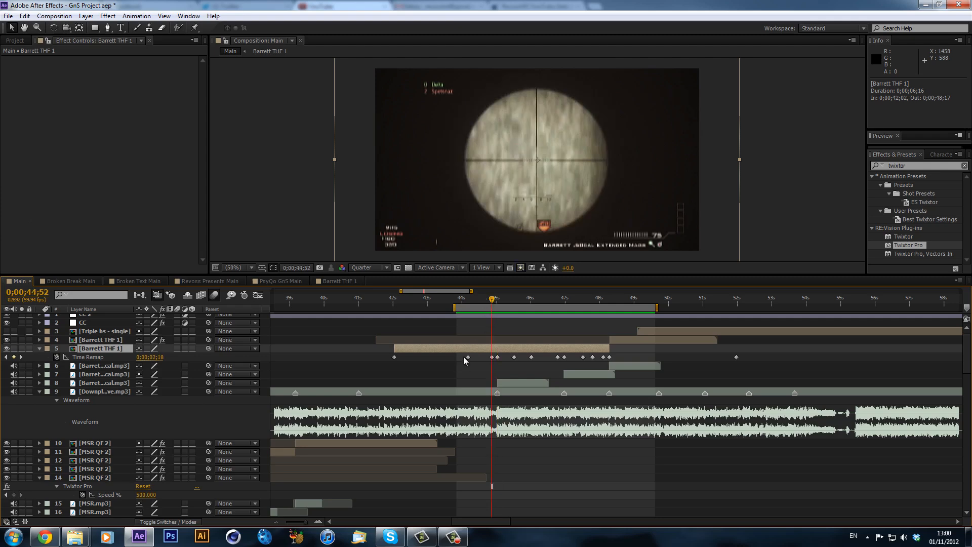
pyautogui.moveTo(469, 357); pyautogui.dragTo(464, 360)
pyautogui.moveTo(460, 358); pyautogui.dragTo(448, 358)
# - Check the black preview by scrubbing the Main timeline and viewing the Broken Text Main composition before returning to Main
pyautogui.moveTo(451, 306); pyautogui.dragTo(471, 304)
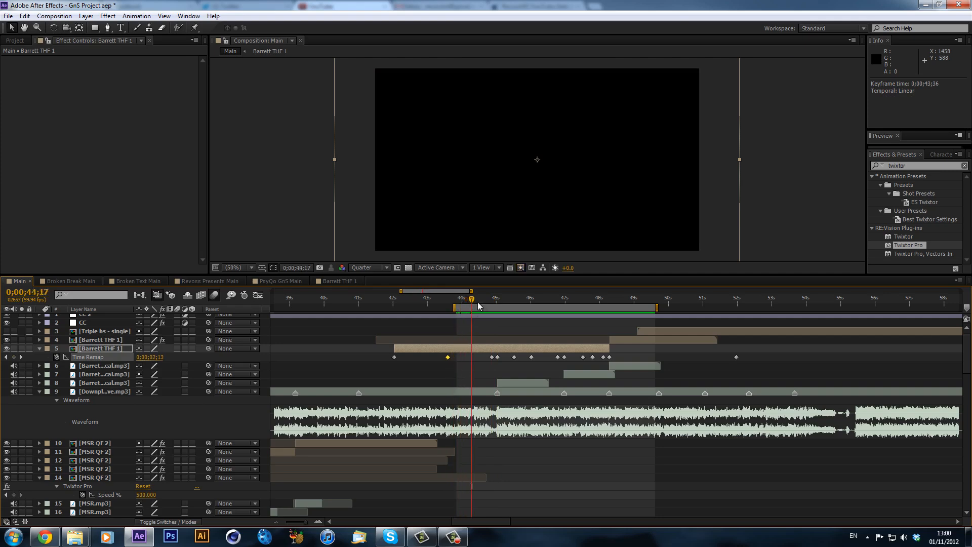
pyautogui.click(477, 301)
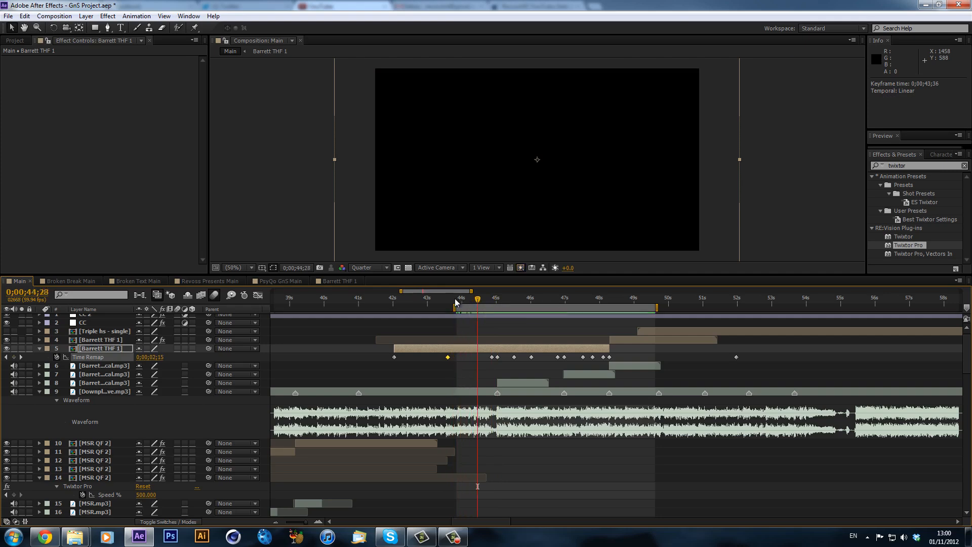
pyautogui.click(468, 300)
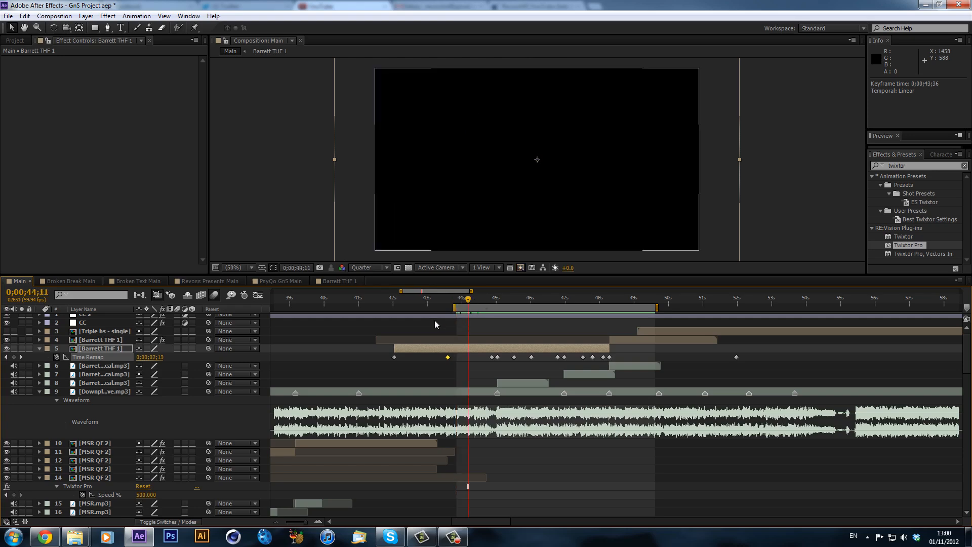
pyautogui.click(371, 299)
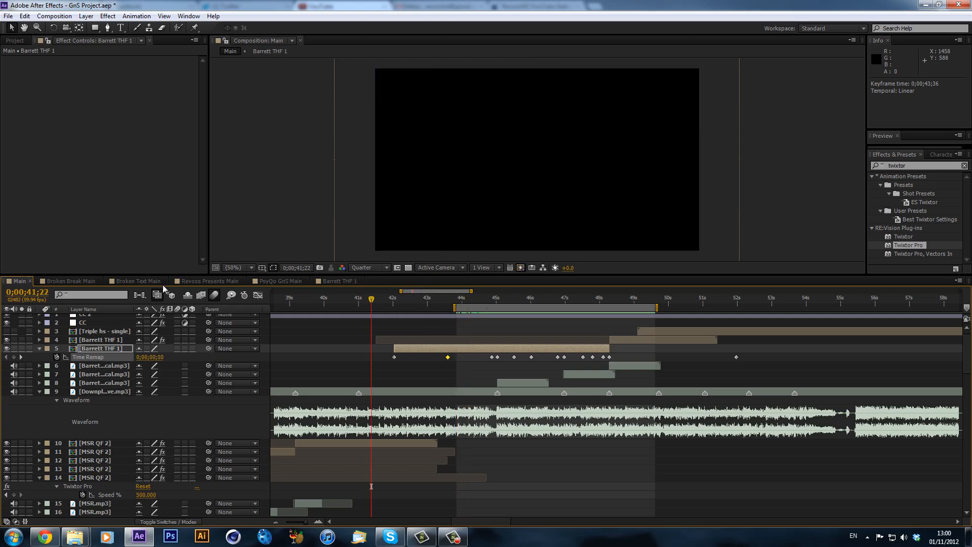
pyautogui.click(148, 278)
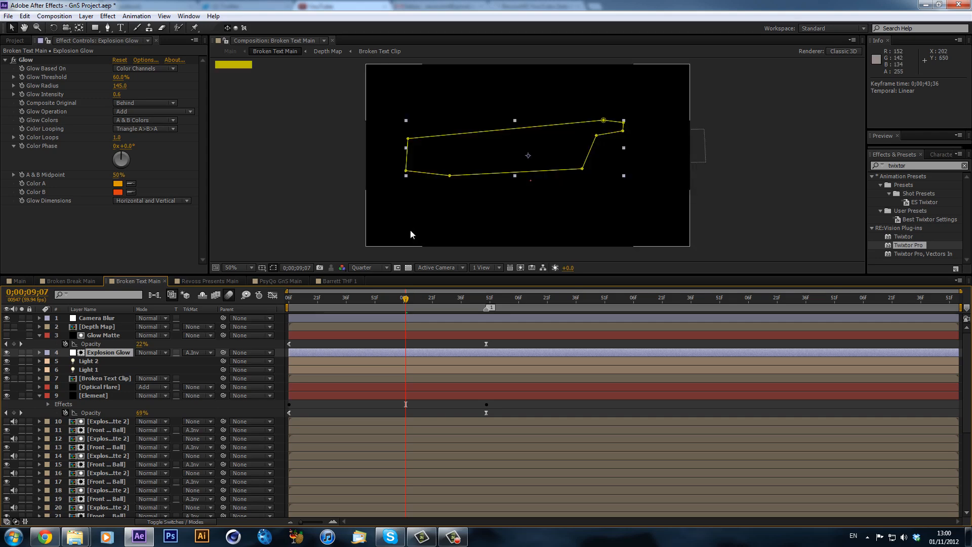
pyautogui.click(21, 280)
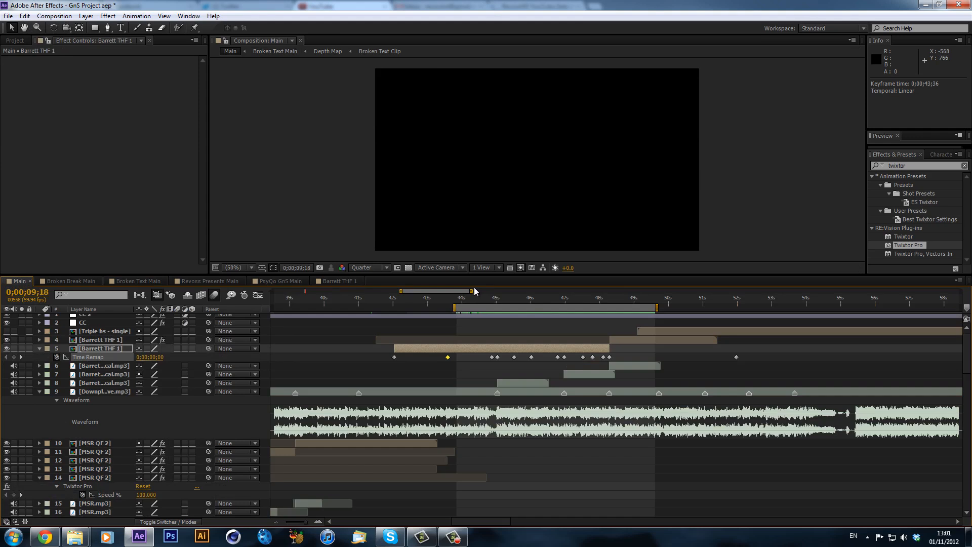
# - Save the project and reopen GnS Project.aep from the recent projects
pyautogui.hotkey('ctrl', 's')
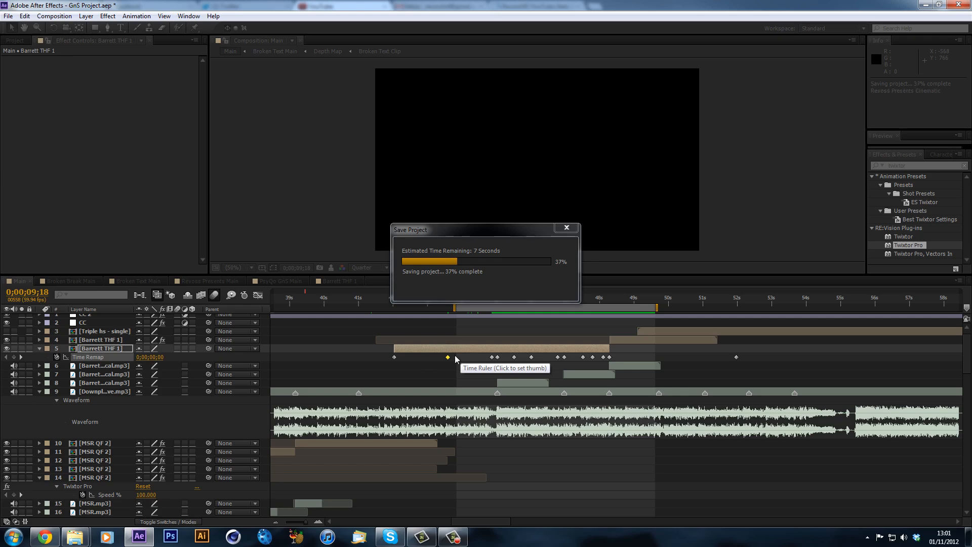
pyautogui.click(8, 16)
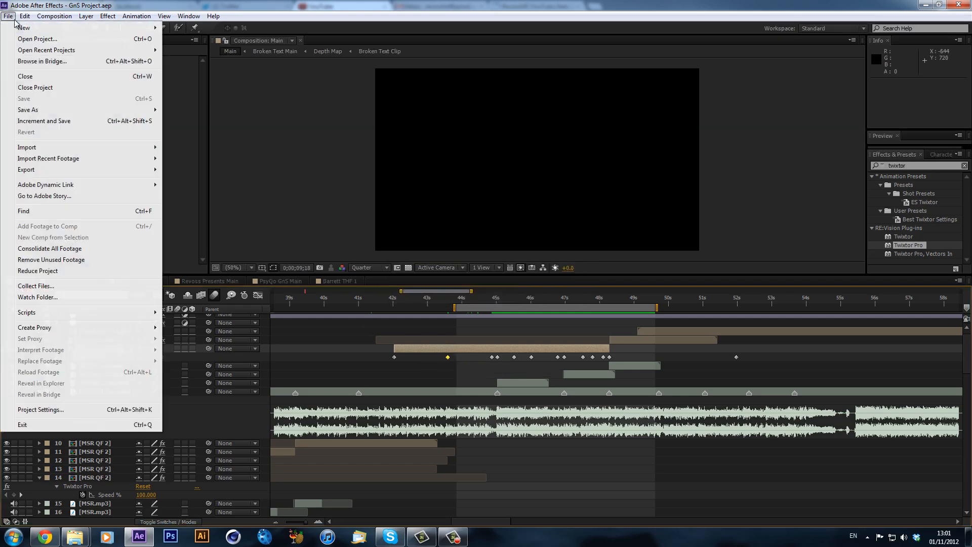
pyautogui.moveTo(29, 50)
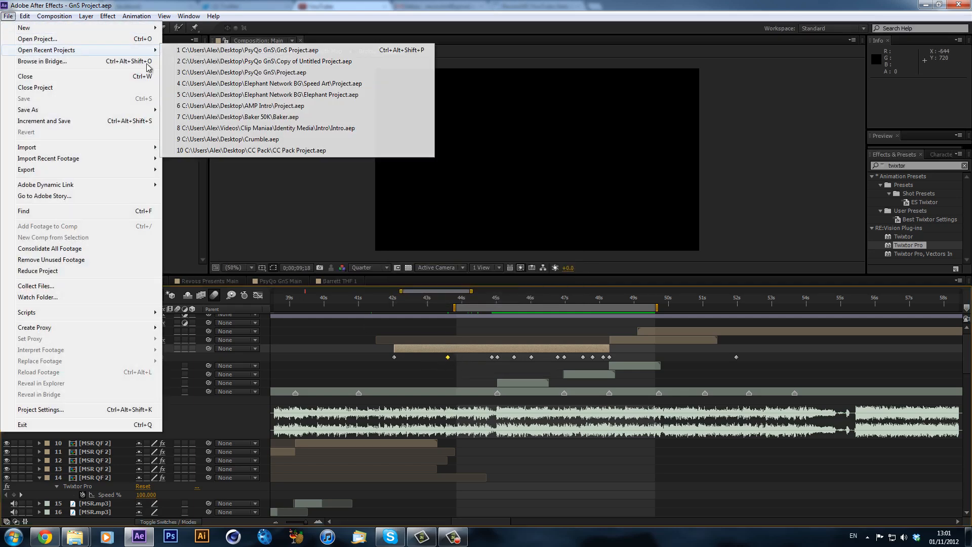
pyautogui.click(293, 51)
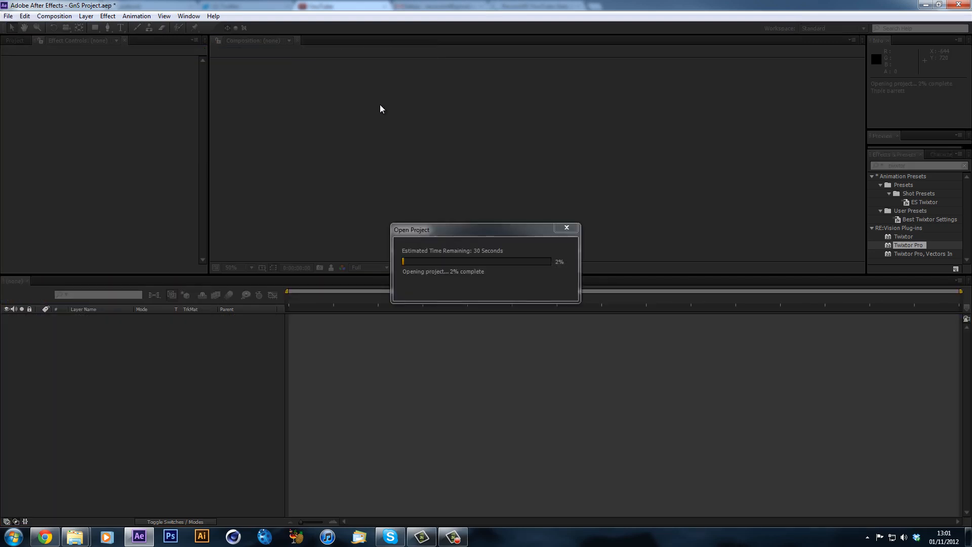
pyautogui.click(452, 538)
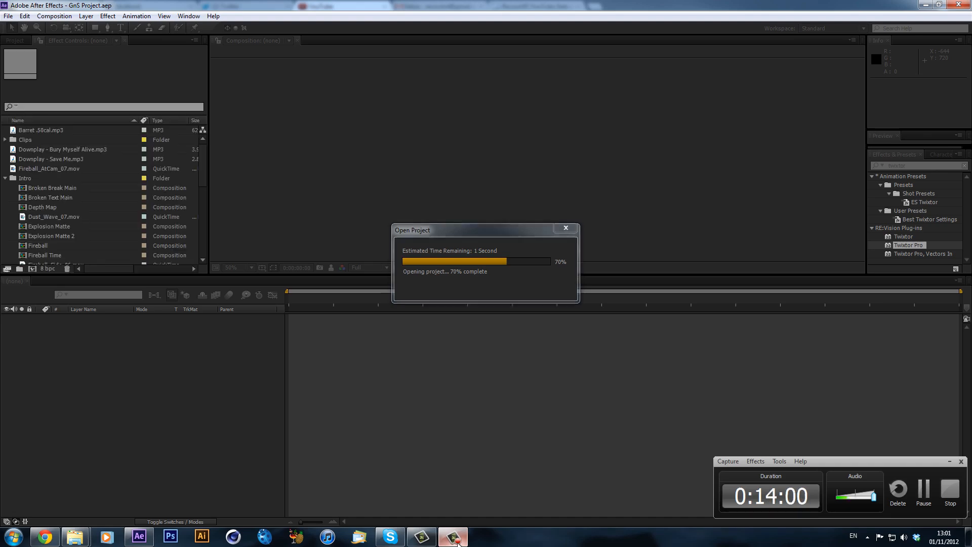
# - Check the Main composition at 0;00;45;19, look into Broken Break Main, and scrub Broken Text Main to 0;00;09;25
pyautogui.click(456, 540)
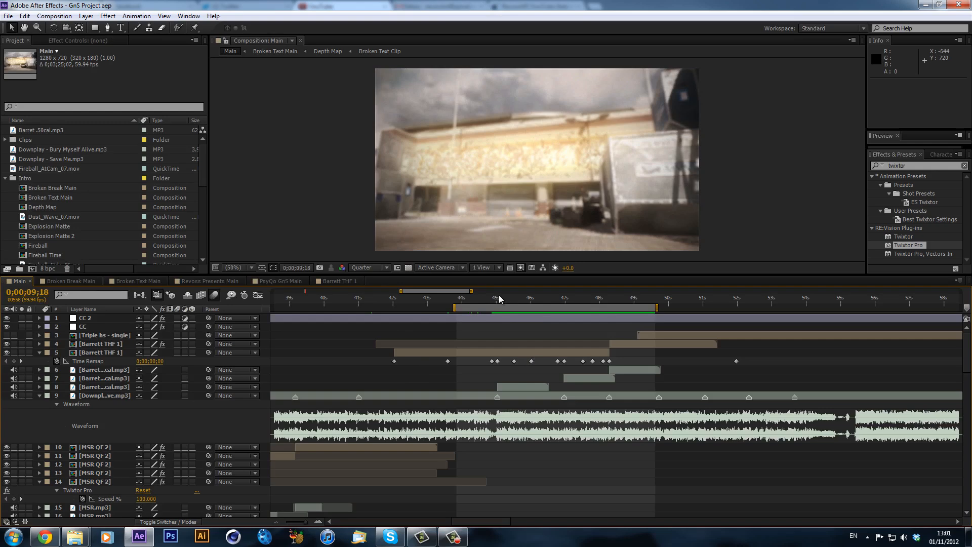
pyautogui.moveTo(499, 297)
pyautogui.mouseDown()
pyautogui.moveTo(590, 302)
pyautogui.moveTo(506, 312)
pyautogui.mouseUp()
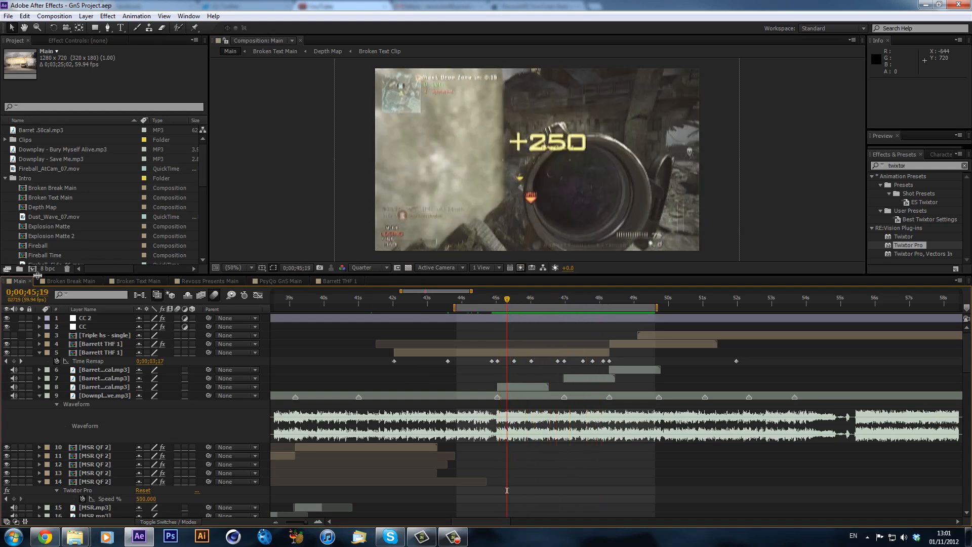
pyautogui.click(74, 282)
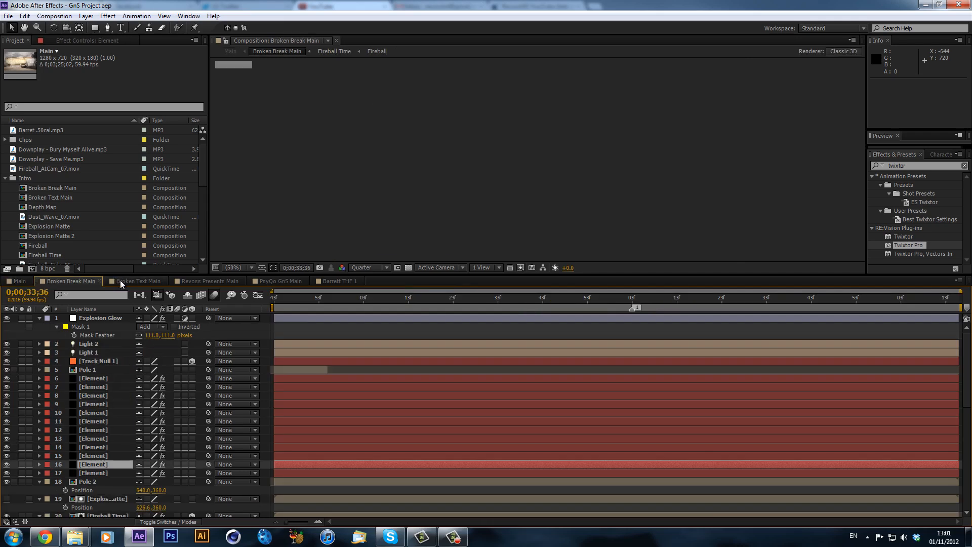
pyautogui.click(120, 280)
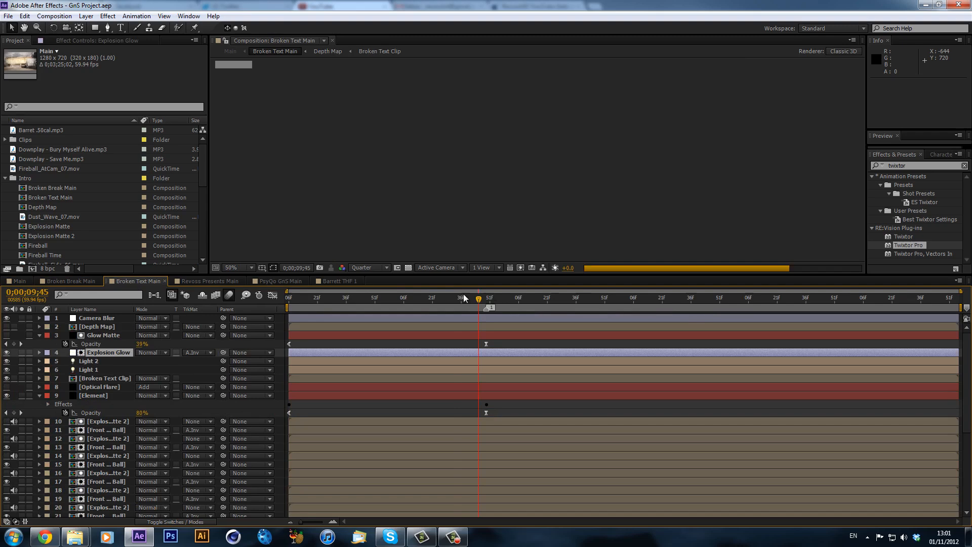
pyautogui.moveTo(464, 298); pyautogui.dragTo(440, 298)
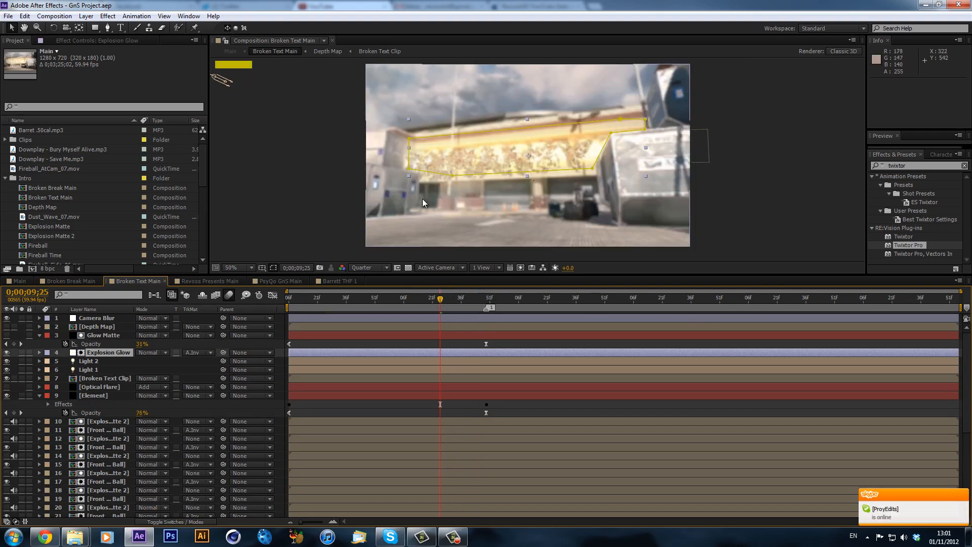
# - Deselect the Explosion Glow layer, set the Broken Text Main preview resolution to Full, and view the text at 0;00;10;14
pyautogui.click(473, 160)
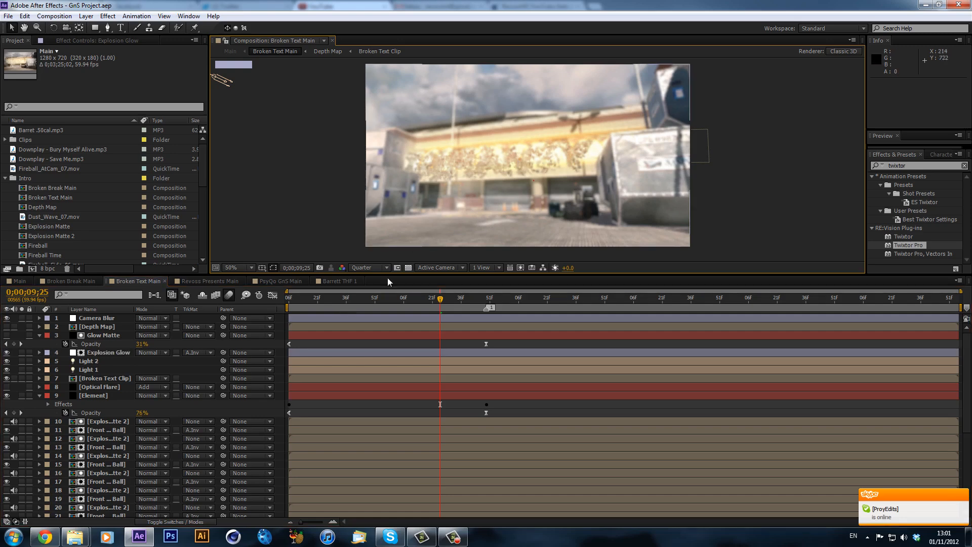
pyautogui.click(367, 269)
pyautogui.click(370, 294)
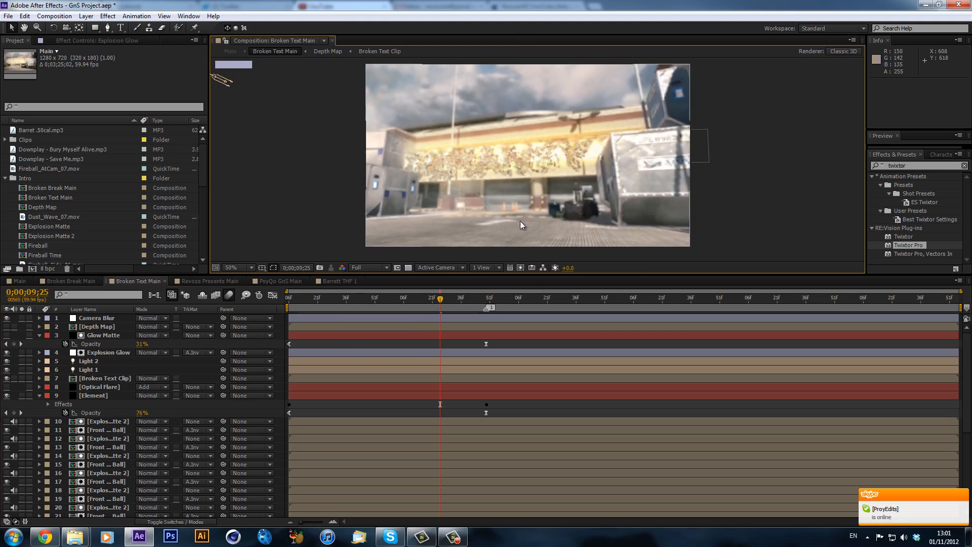
pyautogui.moveTo(448, 304); pyautogui.dragTo(534, 306)
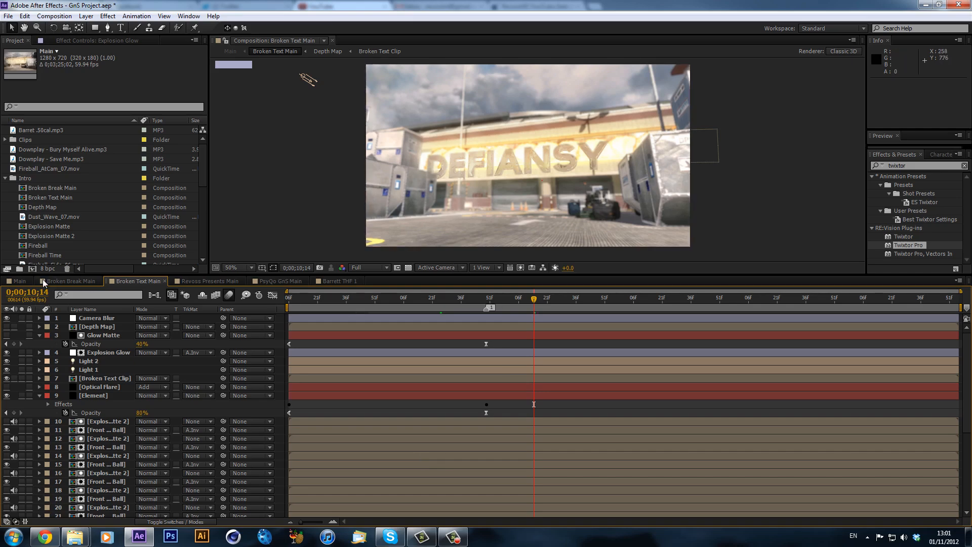
# - Return to the Main composition, scrub to 0;00;47;50, and shift the work area to span 0;00;43;58 to 0;00;49;43
pyautogui.moveTo(540, 307); pyautogui.dragTo(593, 357)
pyautogui.click(550, 299)
pyautogui.click(453, 537)
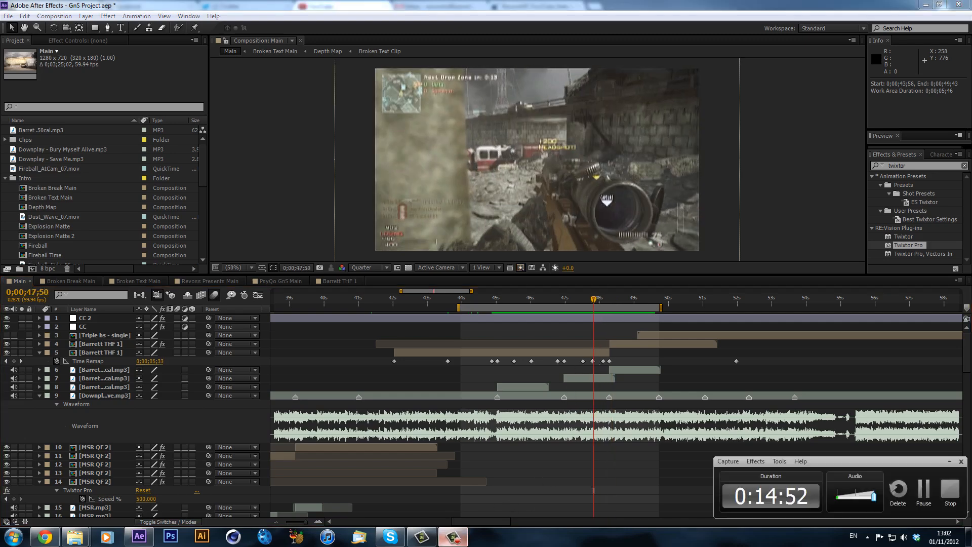